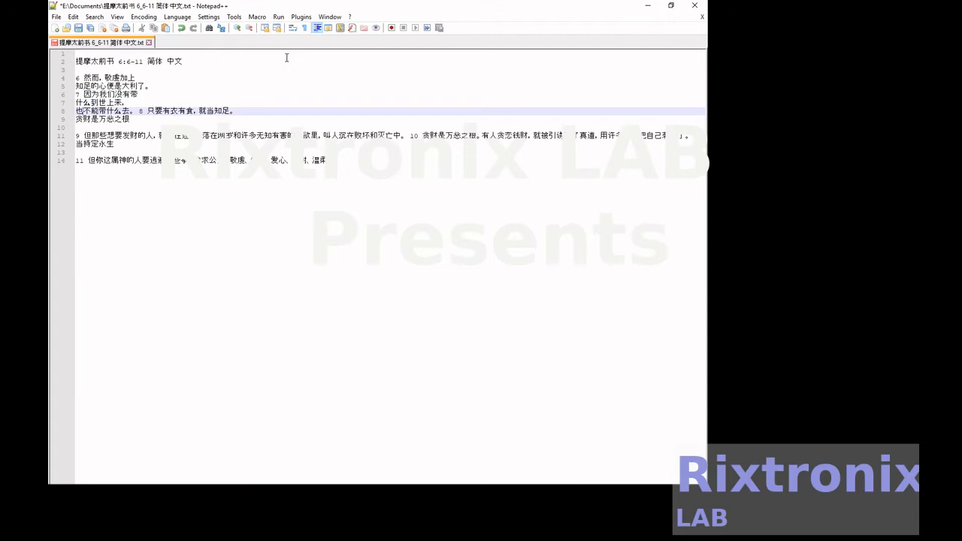
Start verse 8 on its own line, break it before 就当知足, and break verse 9 before 就陷在迷惑, 落在网罗和, 许多无知有害的, 私欲里 and 叫人沉在
key("Return")
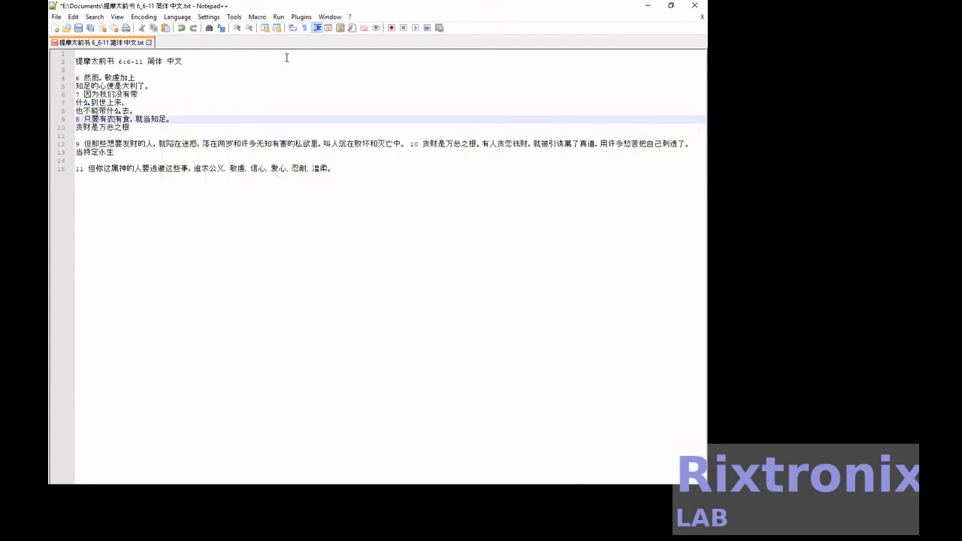
key("Return")
key("Down")
key("Down")
key("Down")
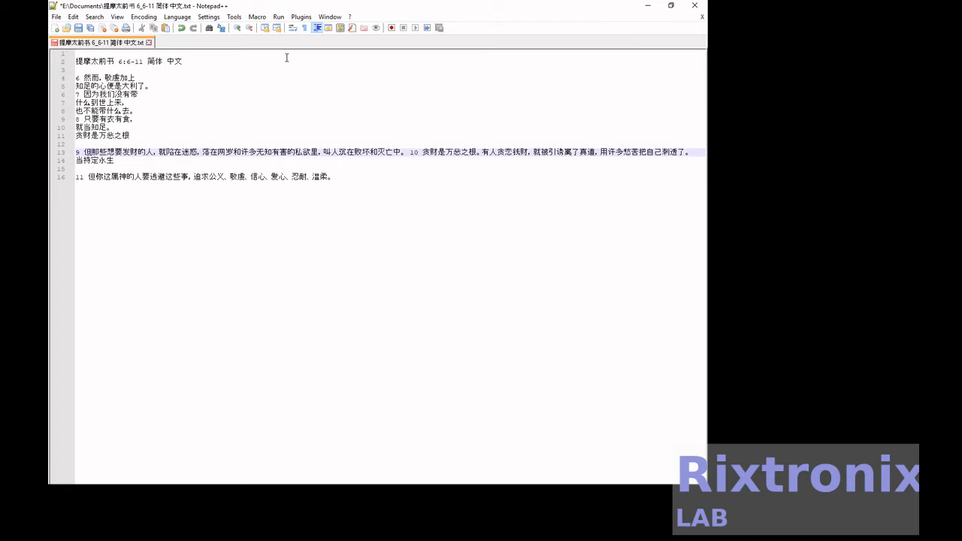
key("Return")
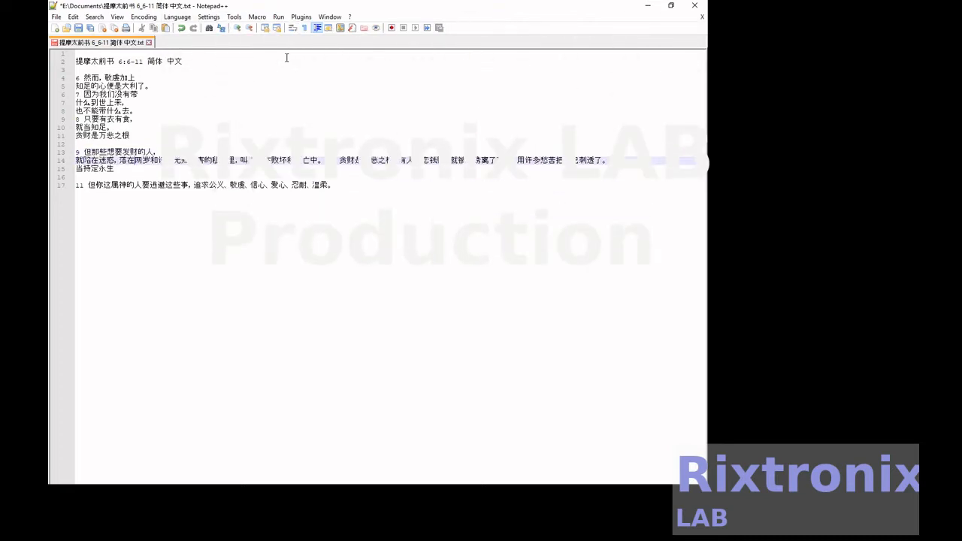
key("Return")
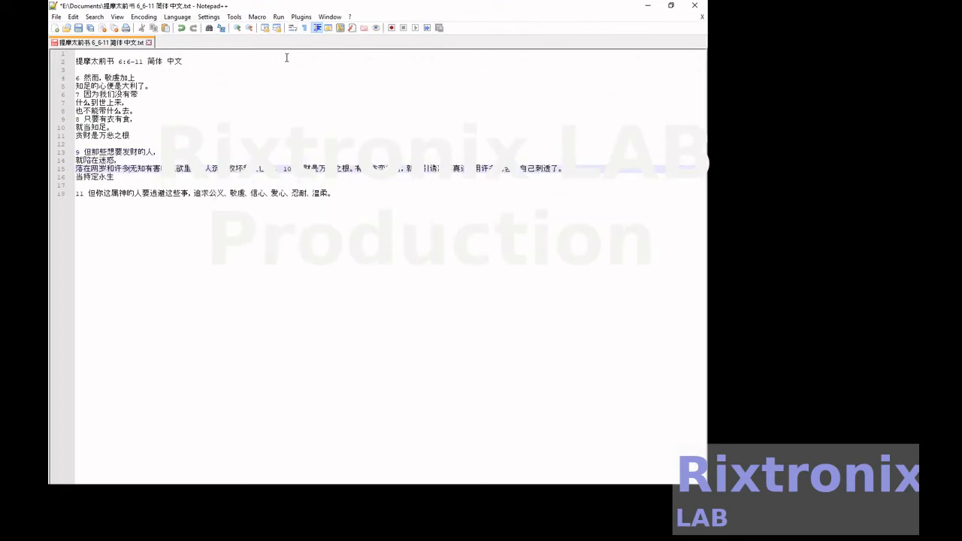
key("Return")
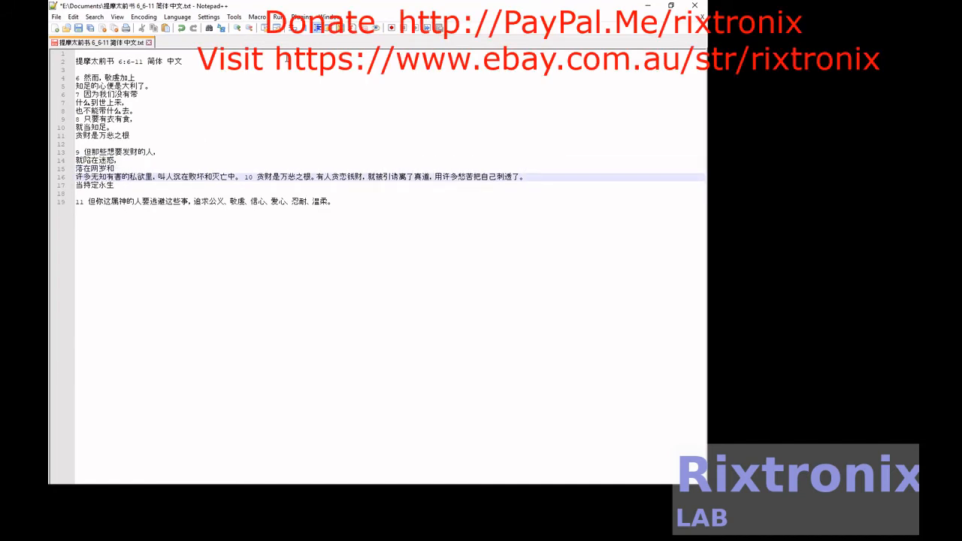
key("Return")
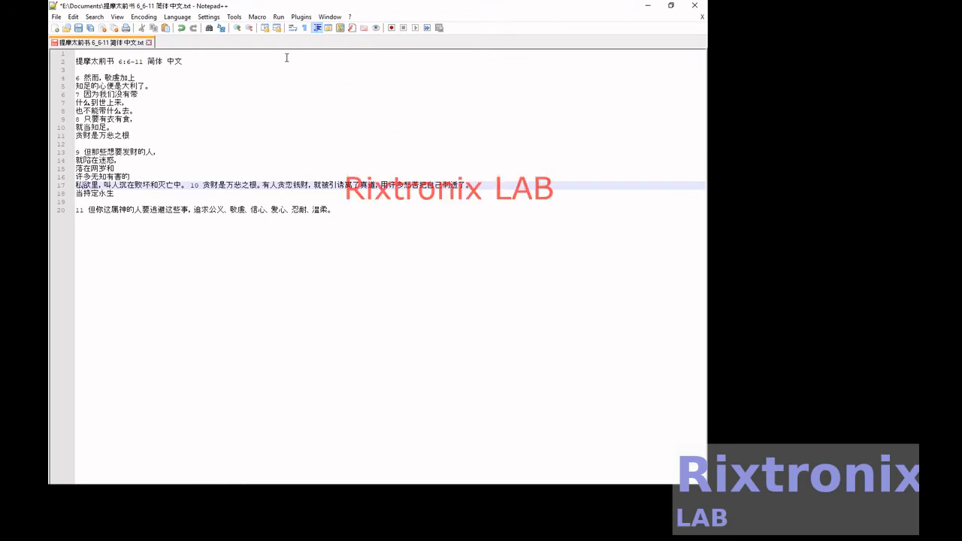
key("Return")
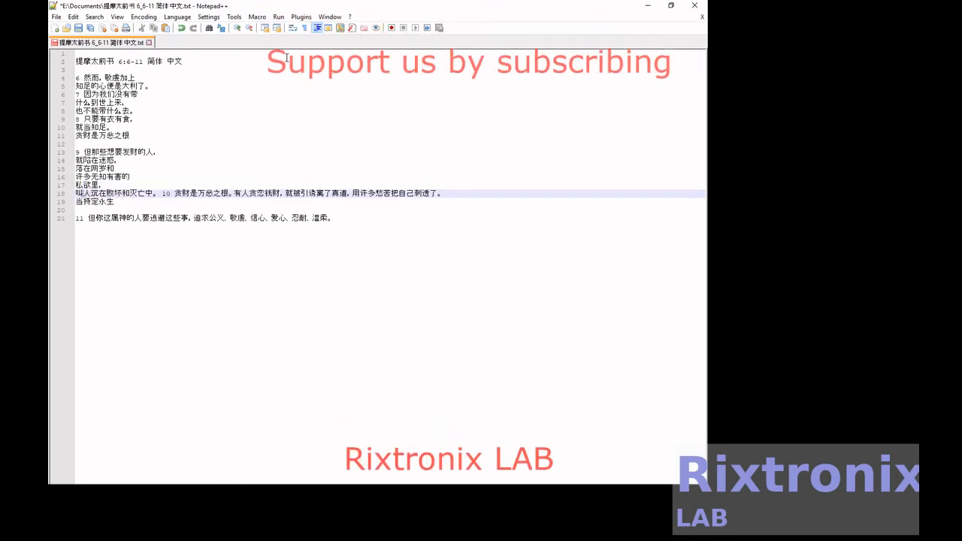
Start verse 10 on its own line and break it before 有人贪恋钱财, 就被引诱离了, 真道 and 把自己刺透了
key("Return")
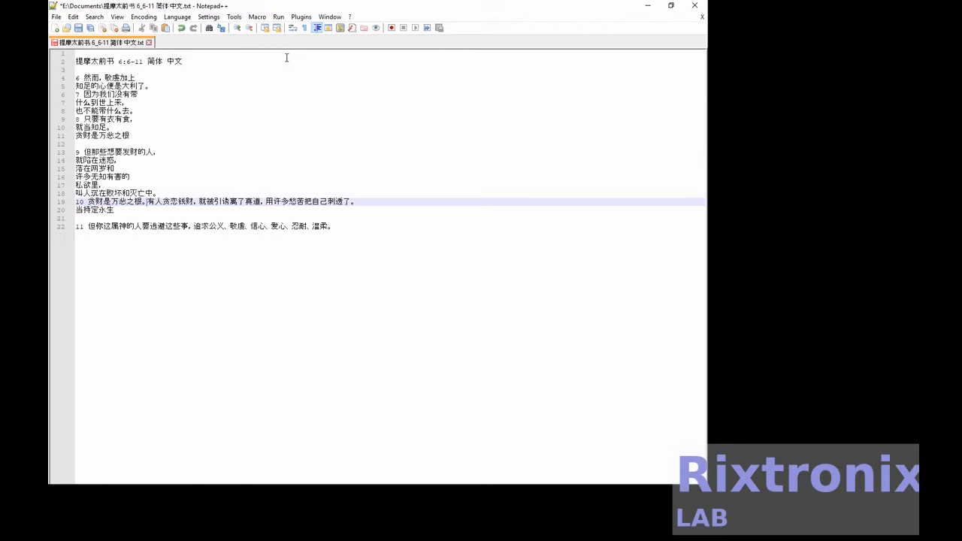
key("Return")
key("Return")
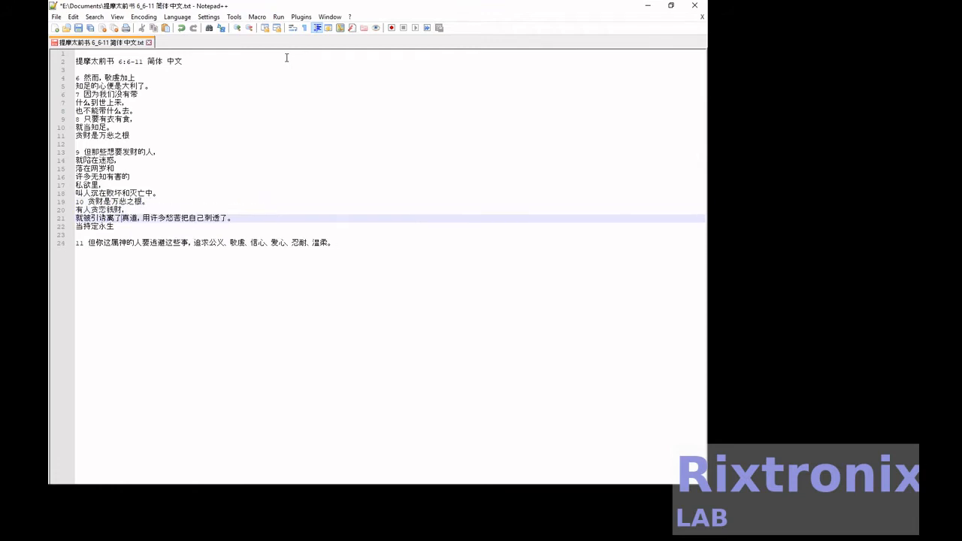
key("Return")
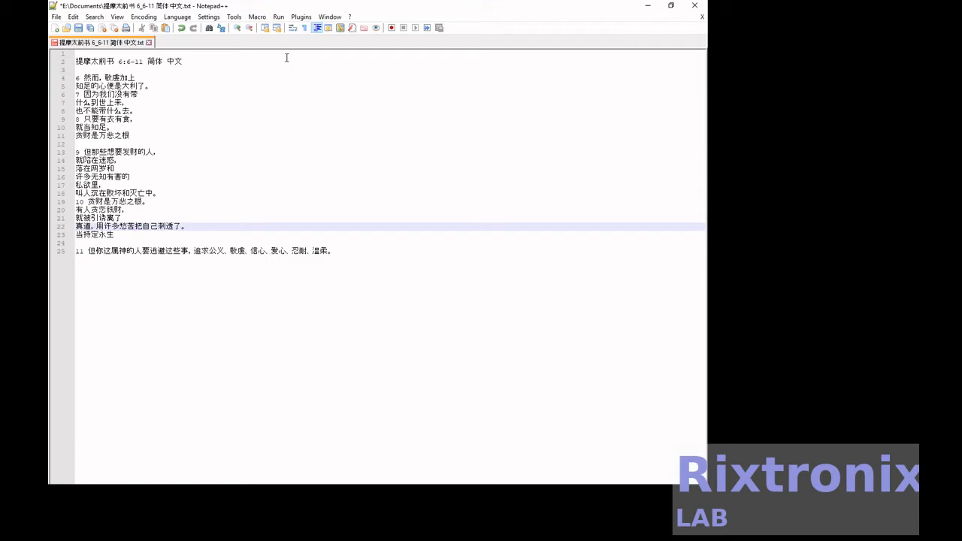
key("Return")
Break verse 11 before 人要逃避这些事, 追求公义, 敬虔 and 忍耐, and save the file
key("Down")
key("Down")
key("Down")
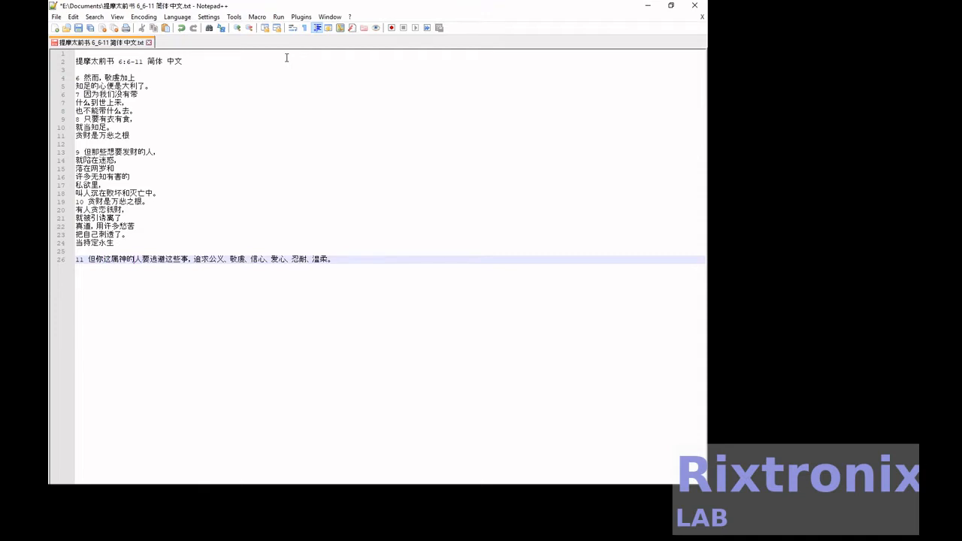
key("Return")
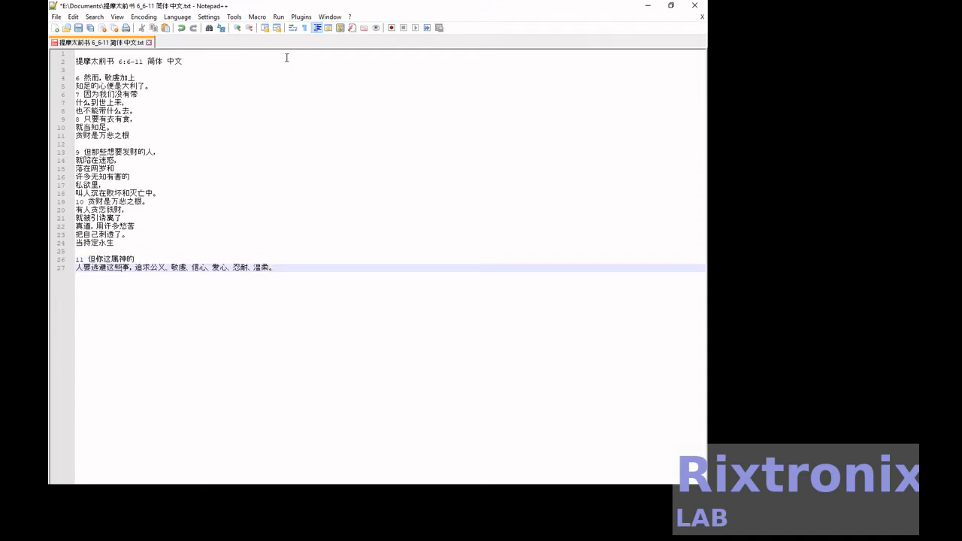
key("Return")
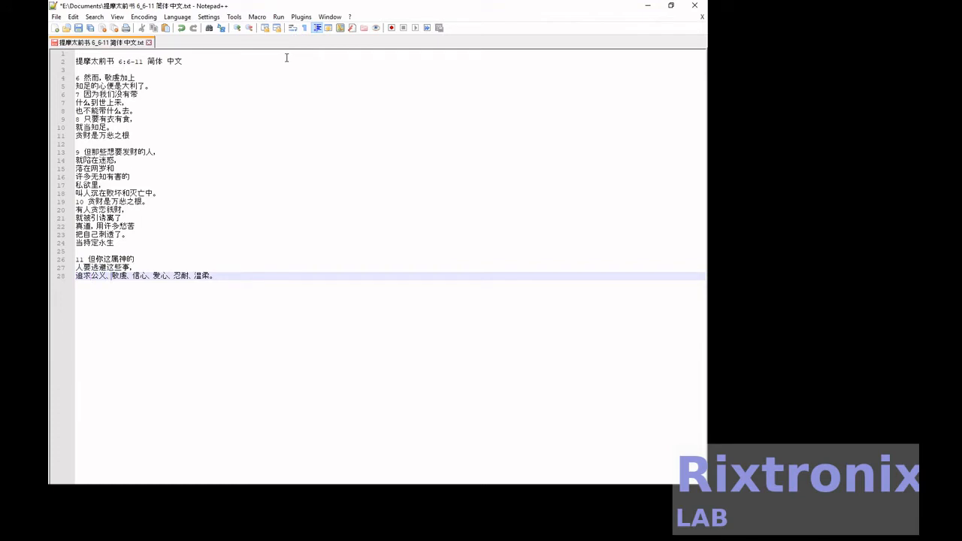
key("Return")
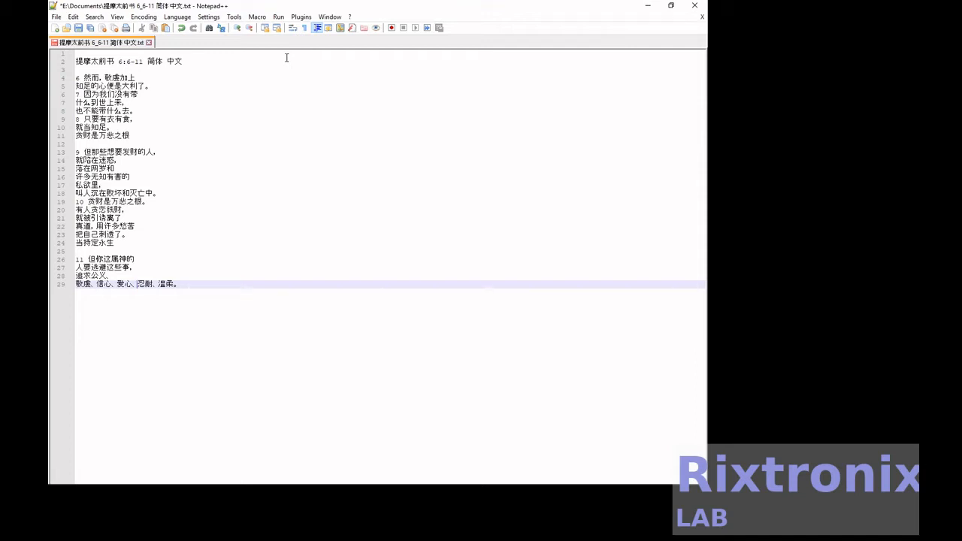
key("Return")
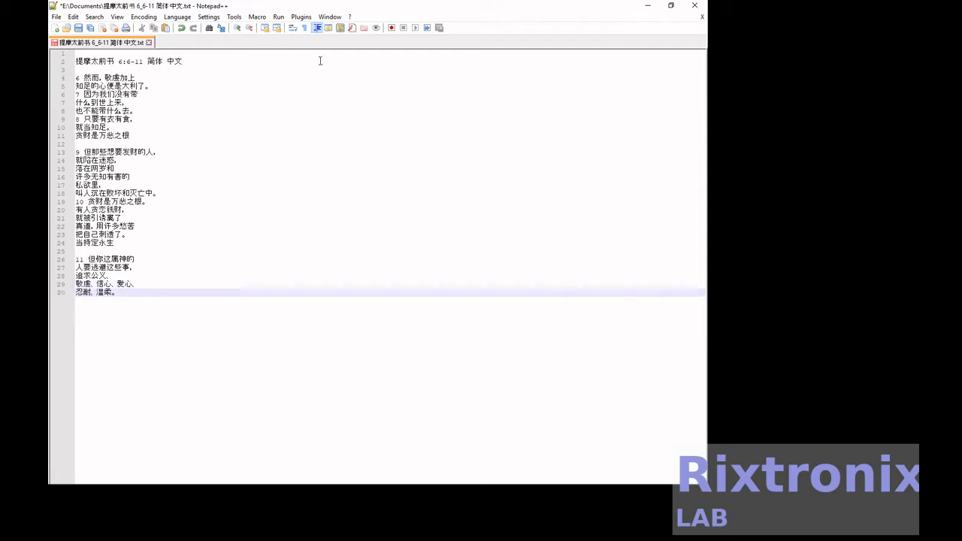
left_click(79, 29)
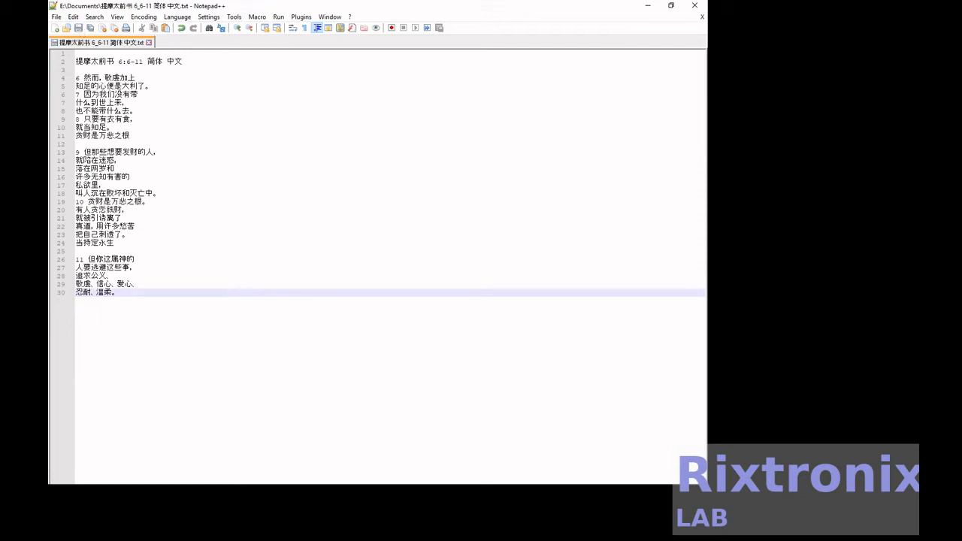
Paste the pinyin version below the Chinese text, followed after a blank line by the English translation headed "1 Timothy 6: 6-11 English"
key("ctrl+v")
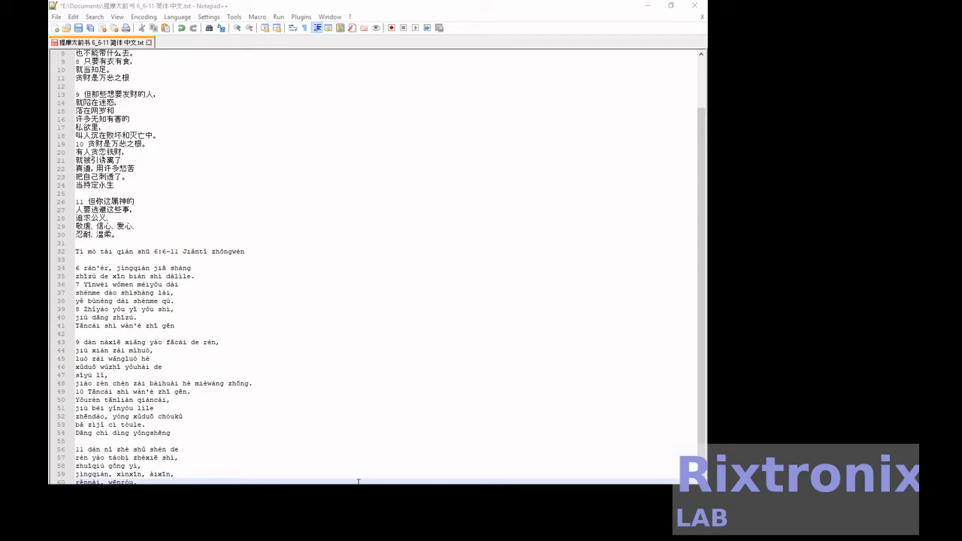
left_click(287, 416)
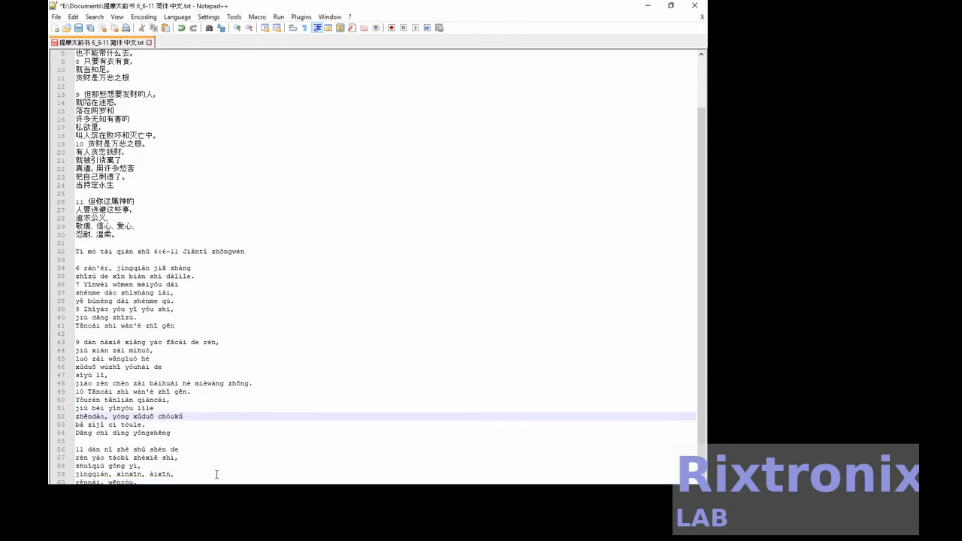
left_click(163, 481)
key("Return")
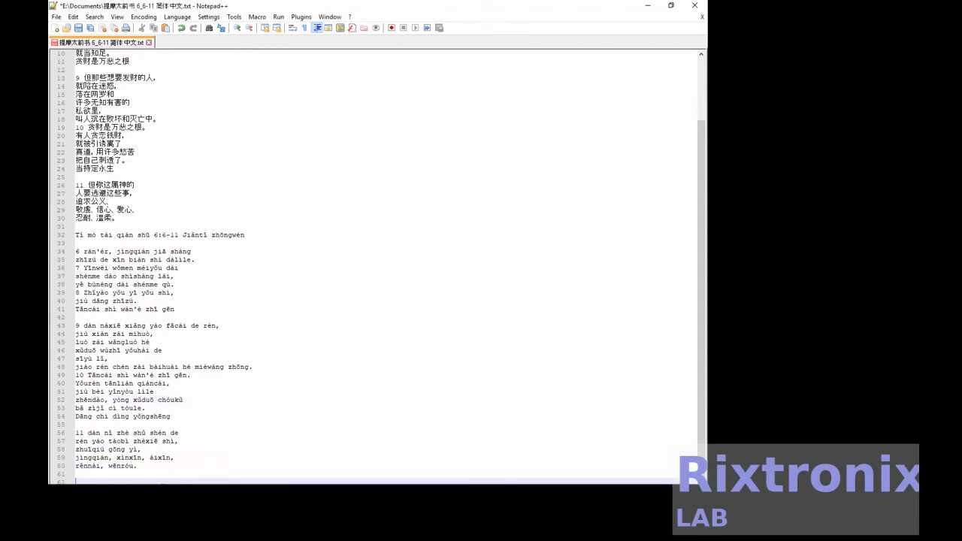
type("1 Timothy 6: 6-11 English  6 However, godliness plus Contentment is great. 7 because we did not bring What comes into the world, Can't take anything. 8 As long as you have food and clothing, Be content. Greed is the root of all evil  9 But those who want to get rich, I'm stuck in confusion, Fall in snare and Many ignorance is harmful In lust, Let people sink in corruption and destruction. 10 Corruption is the root of all evil. Someone is greedy for money, I was seduced away The truth, with much sorrow Pierced himself. When you hold on to eternal life  11 But you God People want to escape these things, The pursuit of justice, Godliness, faith, love, Patience and tenderness.")
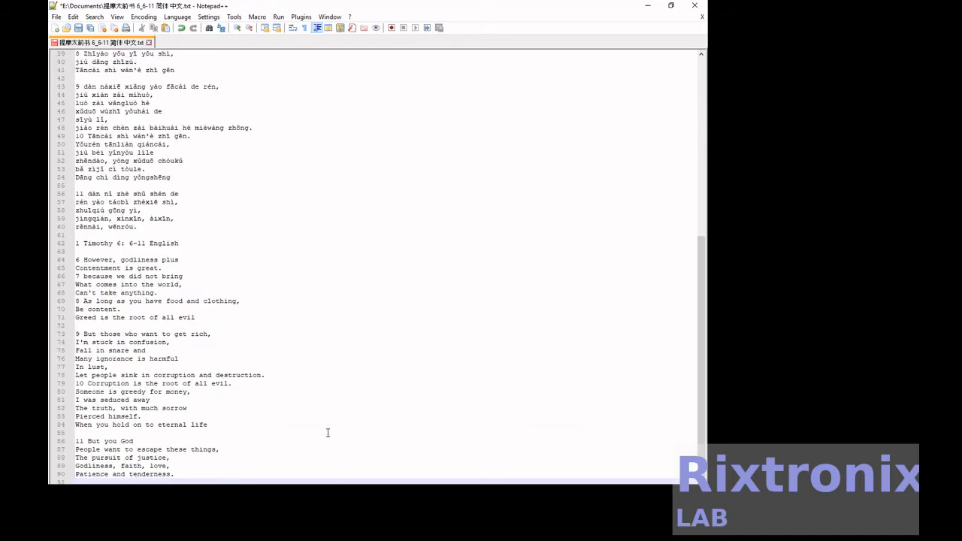
Replace "English" in the English translation's heading with "Simplified Chinese" and save the file
left_click(149, 243)
left_click_drag(149, 243, 204, 241)
type("Simplified")
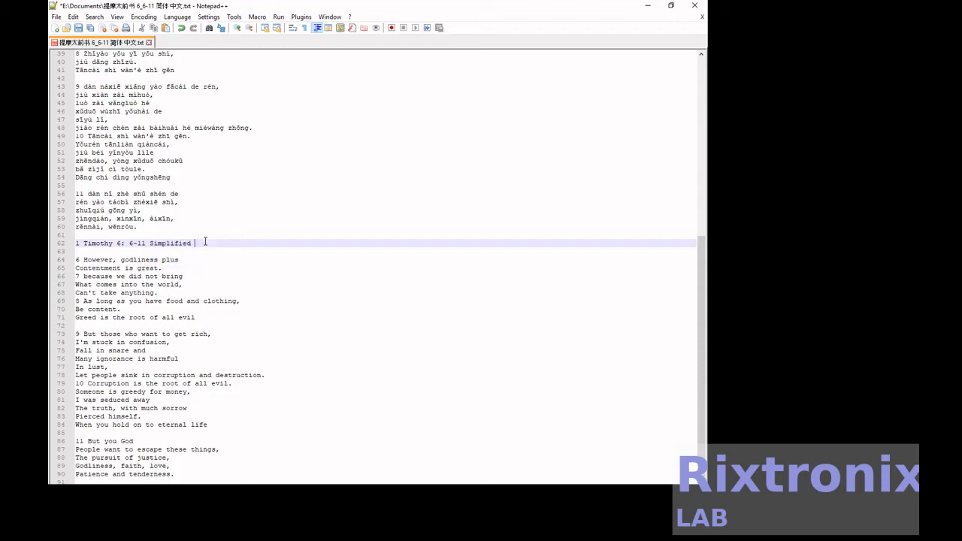
type(" Chinese")
left_click(78, 29)
Copy the entire text of the file and paste it into the body of the blank OpenOffice Writer document
left_click(248, 136)
key("ctrl+a")
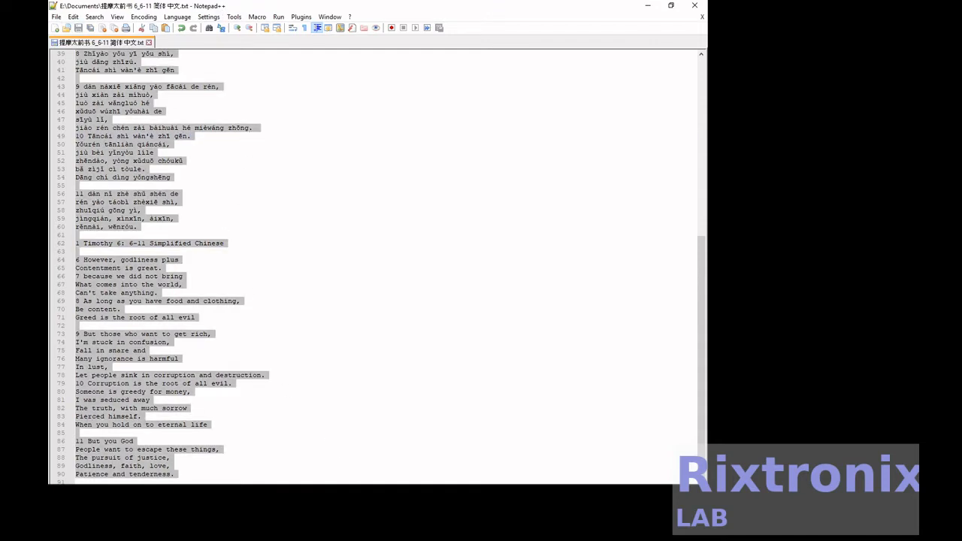
key("alt+Tab")
left_click(317, 178)
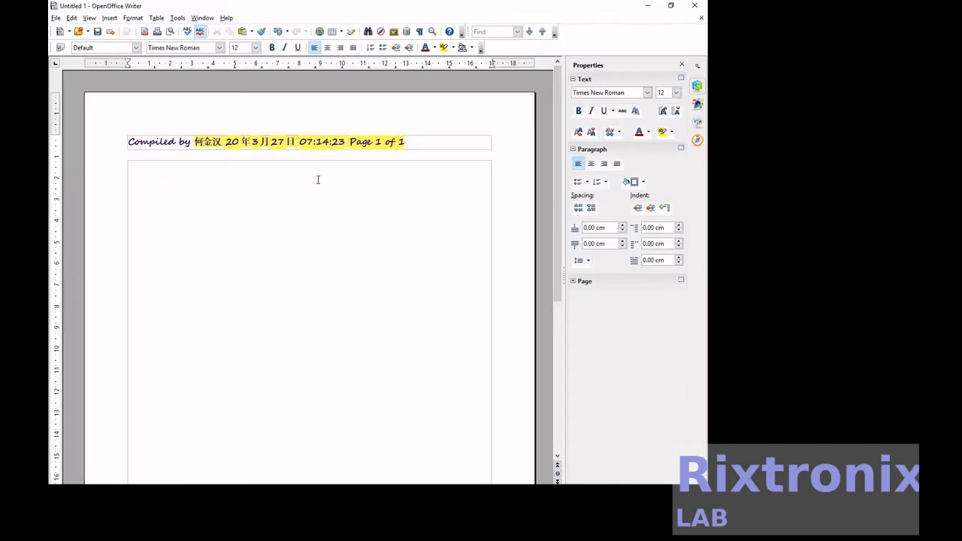
key("ctrl+v")
Delete the empty line above the Chinese title at the beginning of the document
scroll(317, 181, "up", 10)
scroll(317, 181, "up", 5)
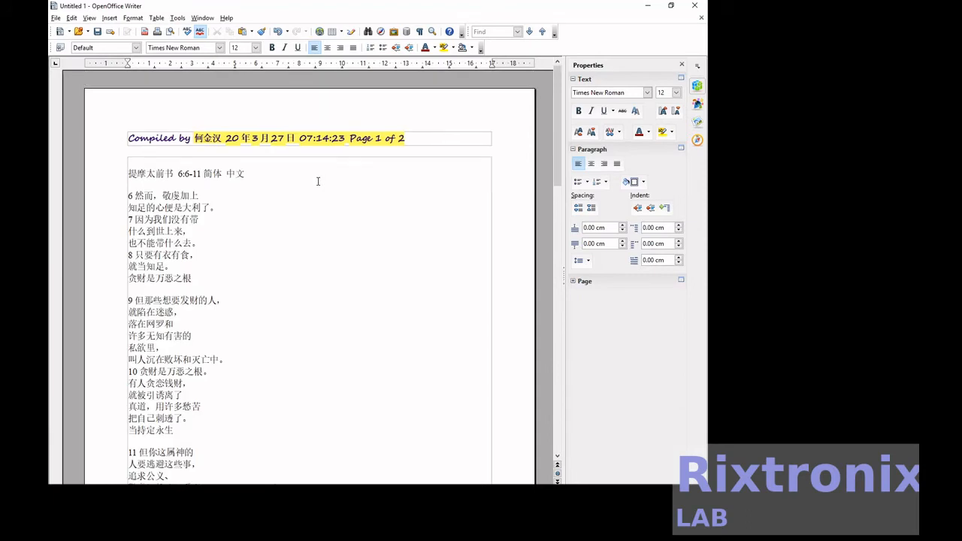
left_click(289, 178)
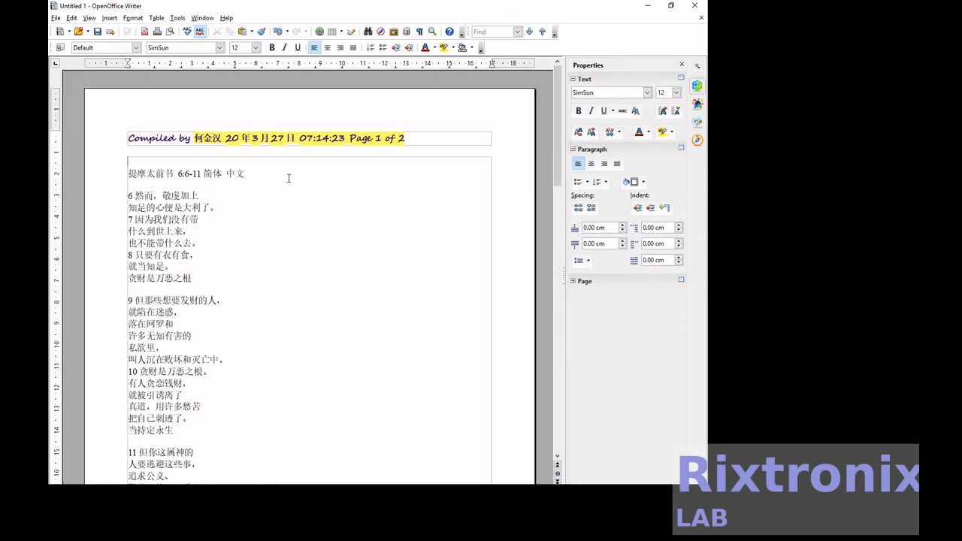
key("Delete")
key("shift+Down")
key("shift+Down")
key("shift+Down")
key("shift+Down")
key("shift+Down")
key("shift+Down")
key("shift+Down")
key("Page_Down")
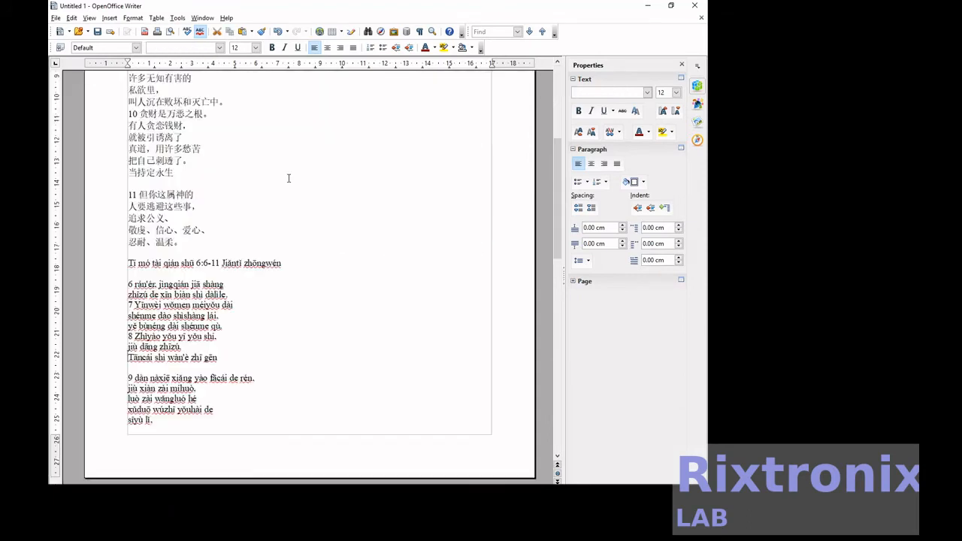
Set the font size of the whole body text to 20 and clear the selection
key("ctrl+a")
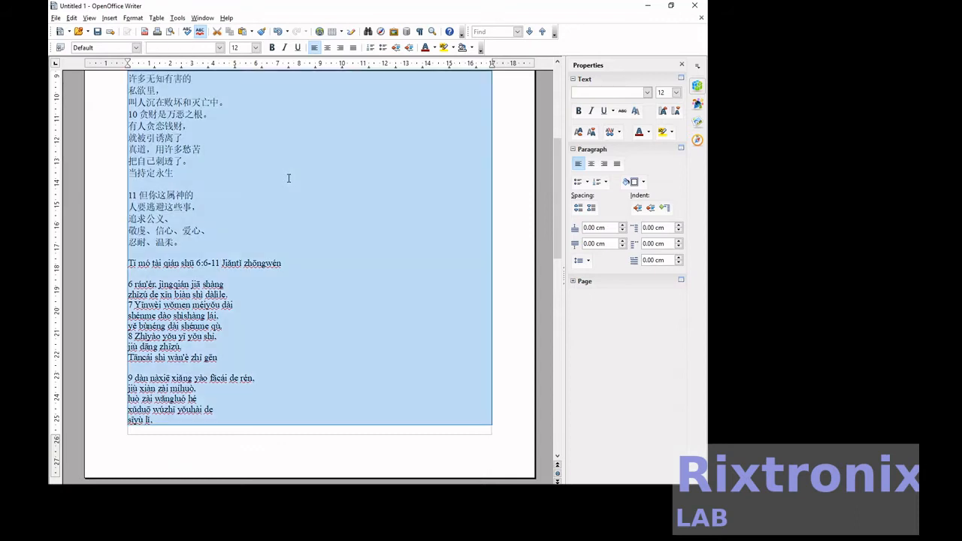
scroll(289, 178, "down", 8)
scroll(289, 178, "down", 5)
scroll(288, 178, "up", 15)
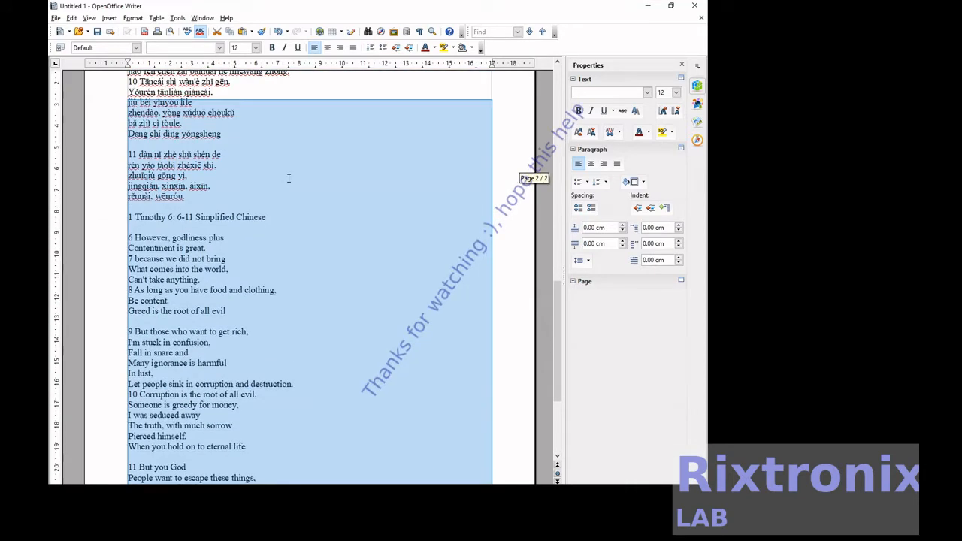
scroll(289, 178, "up", 3)
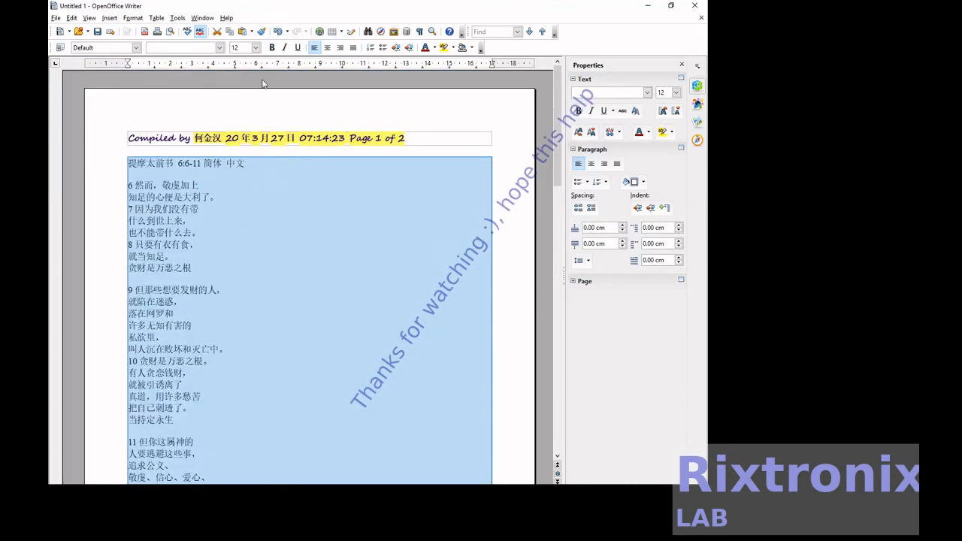
left_click(255, 47)
scroll(244, 113, "down", 1)
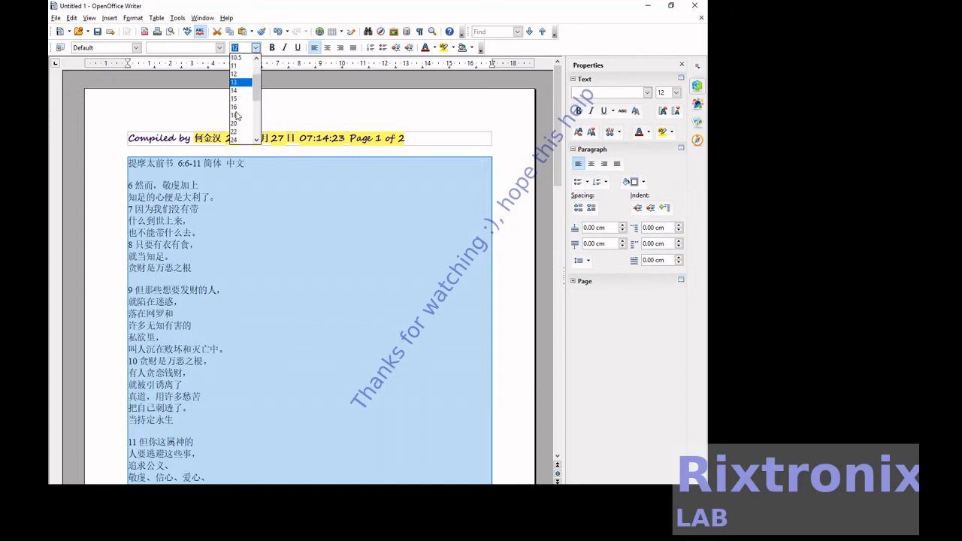
left_click(248, 135)
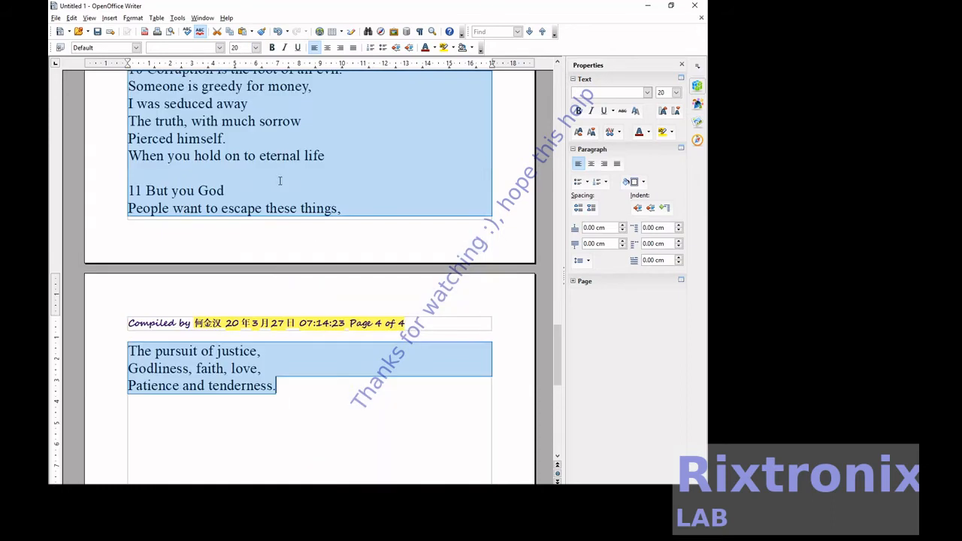
left_click(323, 402)
Save the document in the Documents folder as 提摩太前书 6_6-11 简体 中文 in ODF text format, reusing the Chinese title as file name
scroll(358, 278, "up", 20)
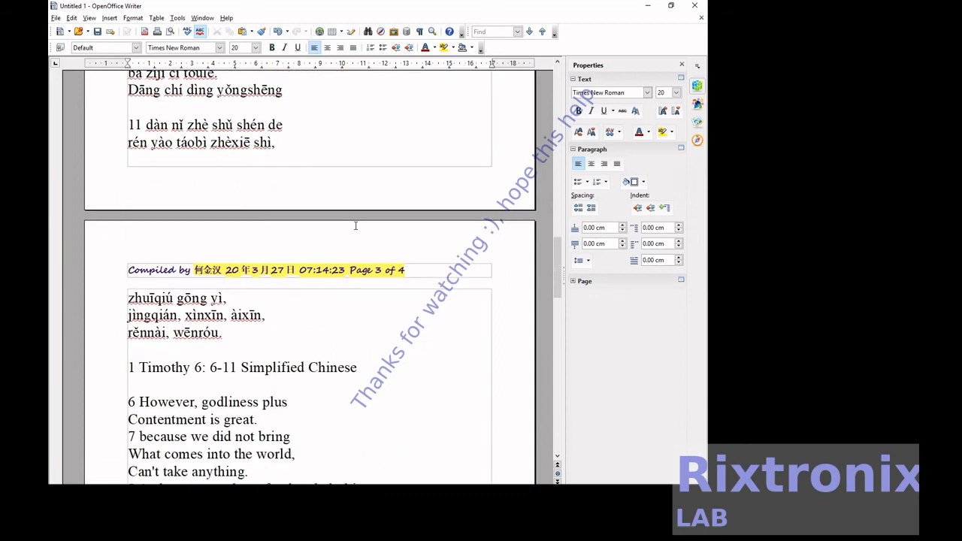
scroll(355, 225, "up", 10)
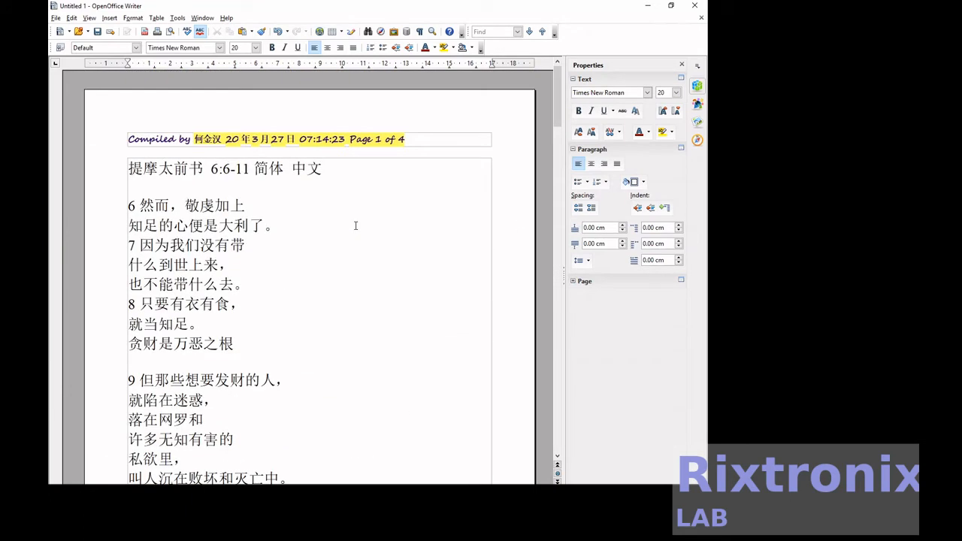
left_click_drag(326, 168, 128, 169)
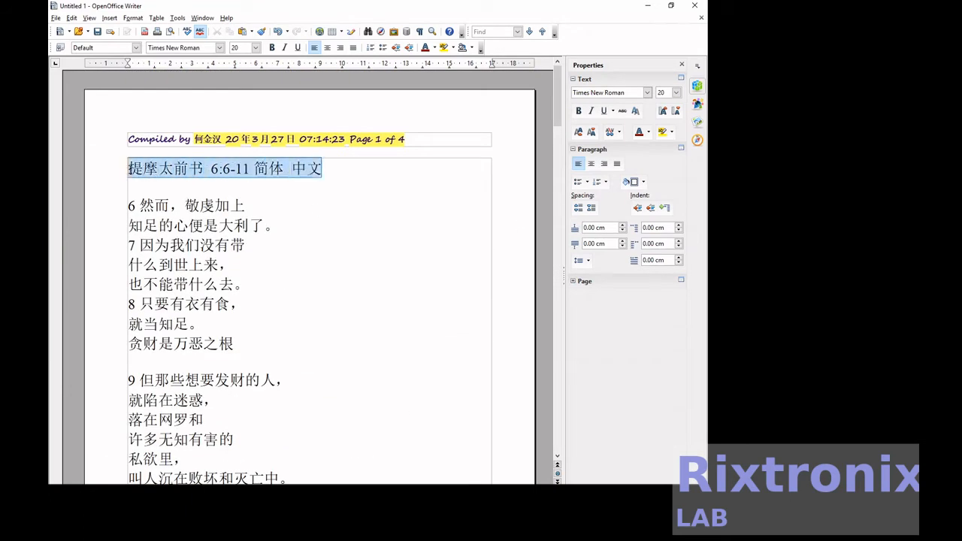
right_click(142, 172)
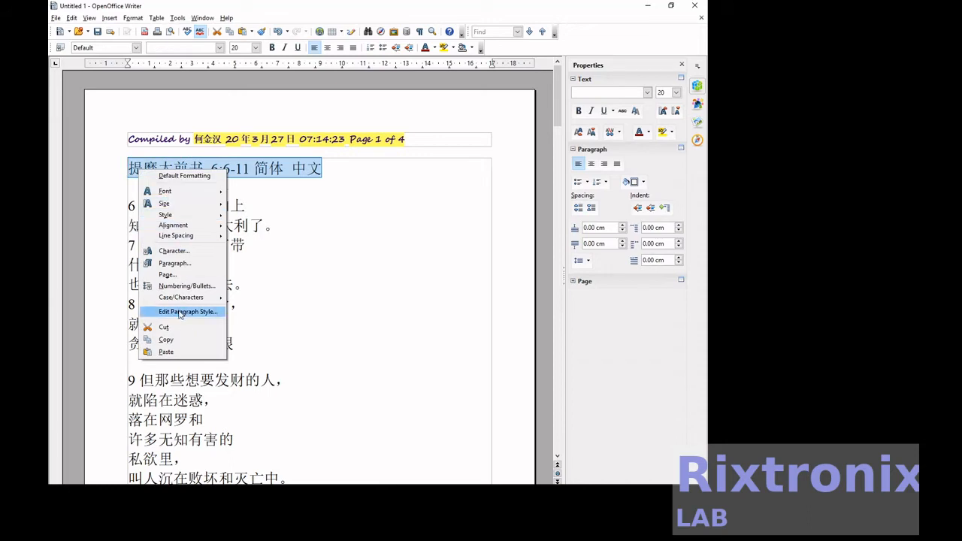
left_click(166, 340)
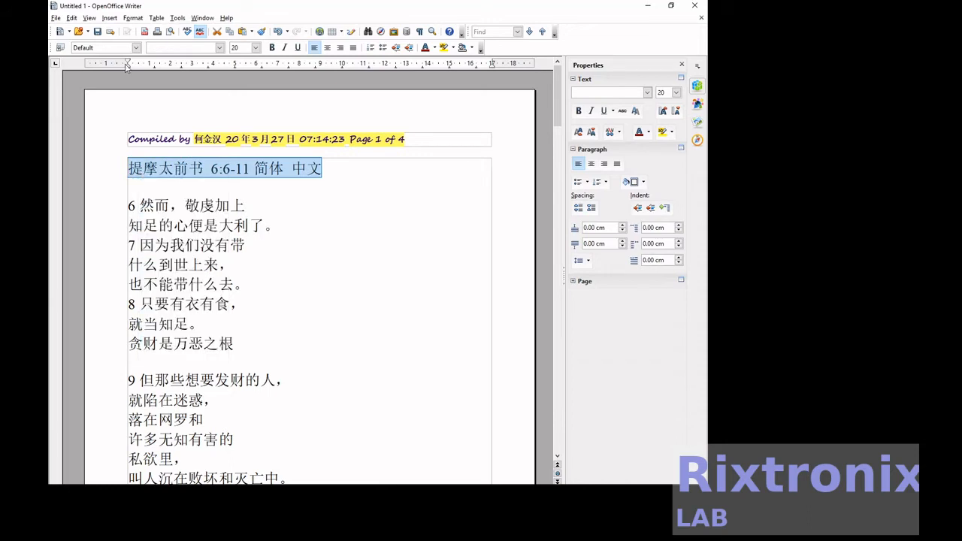
left_click(97, 32)
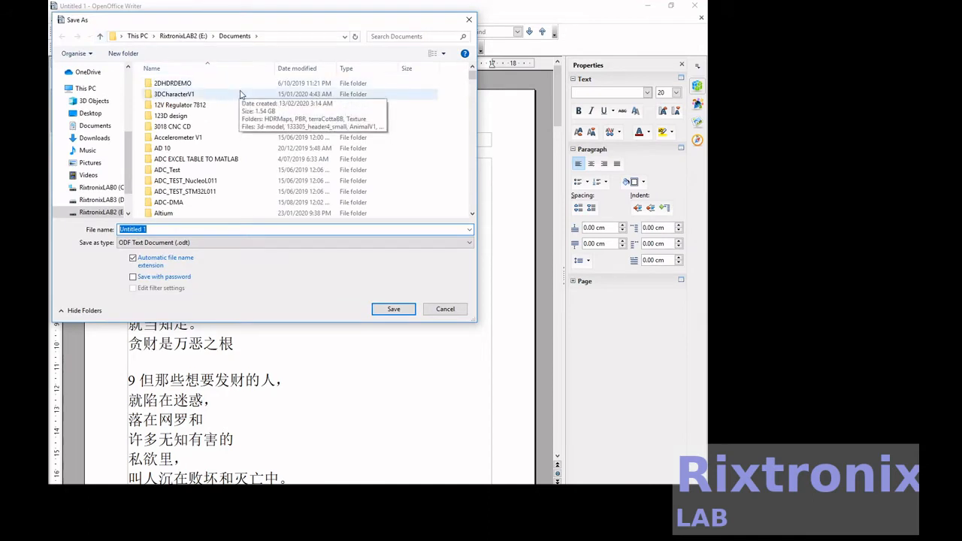
key("ctrl+v")
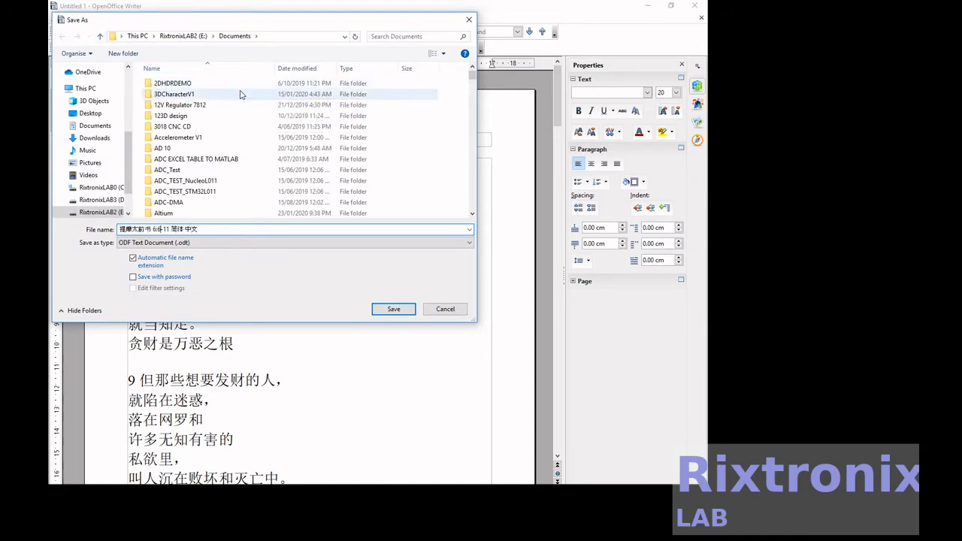
type("_")
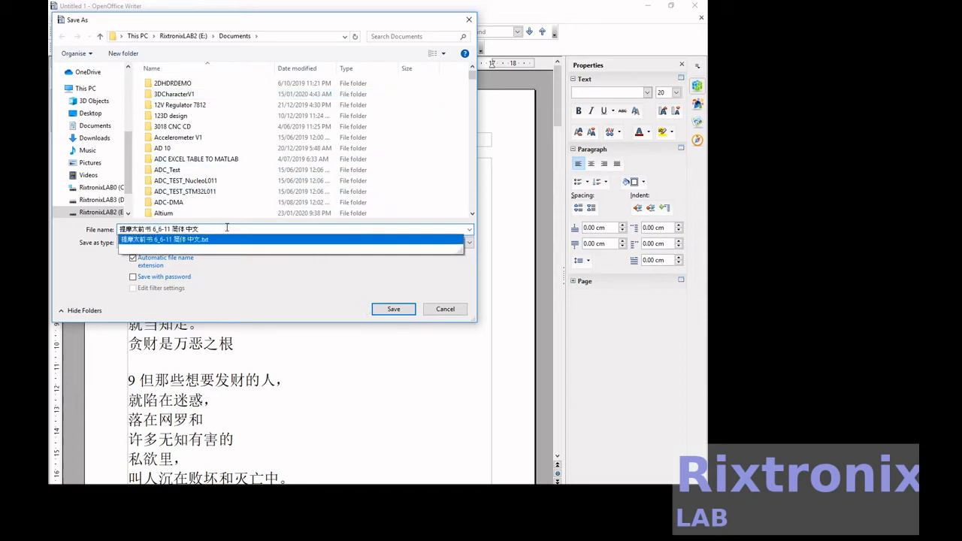
left_click(256, 297)
left_click(382, 312)
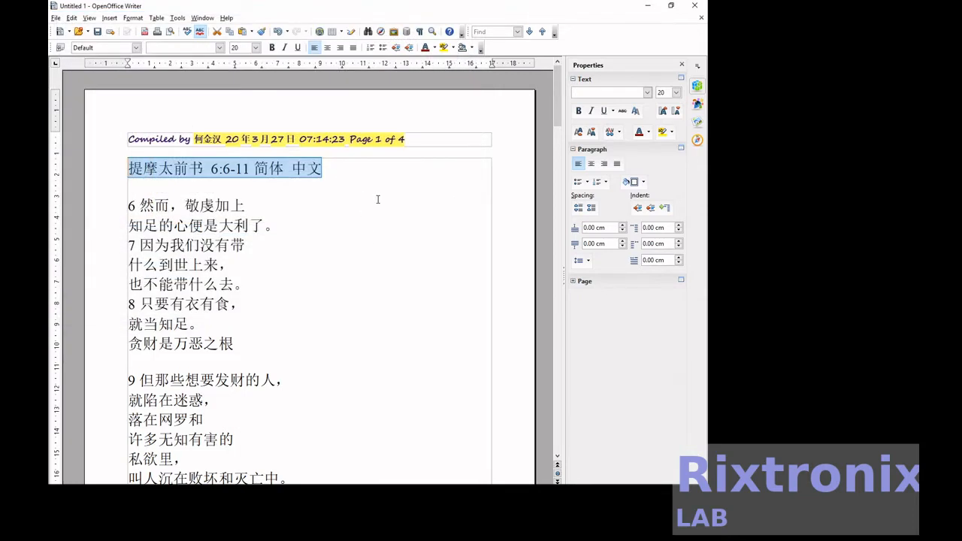
Make the whole Chinese section, from its title to the end of verse 11, bold with a red font color
left_click(338, 171)
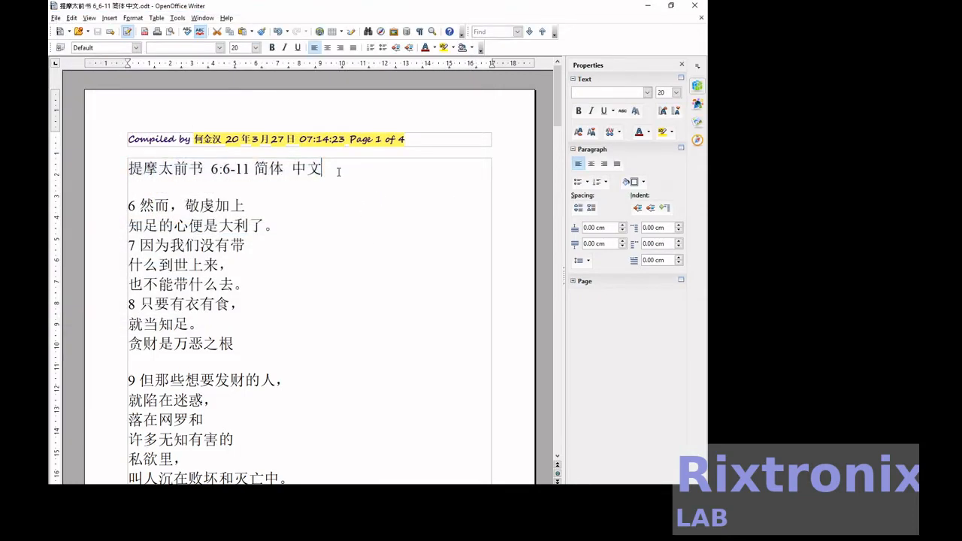
key("Home")
key("shift+Down")
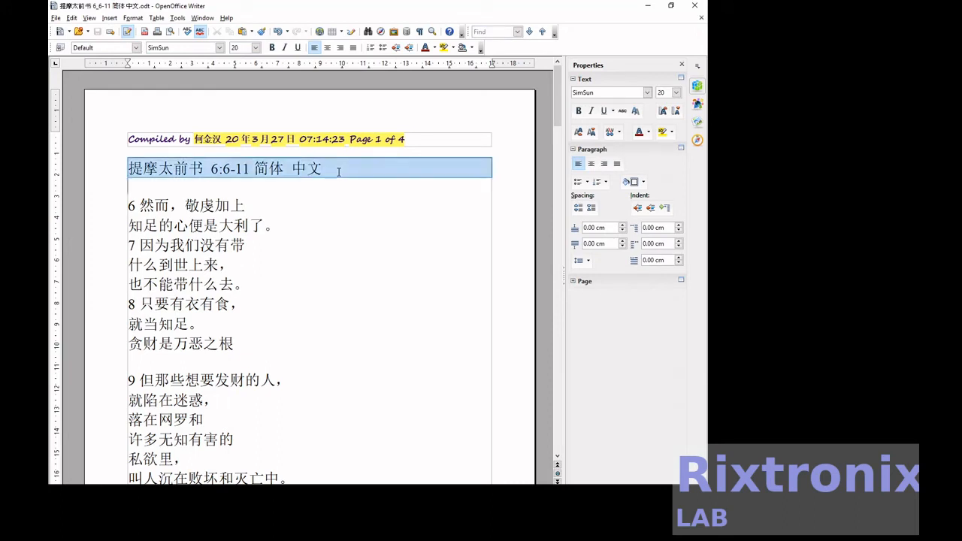
key("shift+Down")
key("shift+Down")
key("shift+Down")
key("shift+Down")
key("shift+Down")
key("shift+Down")
key("shift+Down")
key("shift+Down")
key("shift+Down")
key("shift+Down")
key("shift+Down")
key("shift+Down")
key("shift+Down")
key("shift+Down")
key("shift+Down")
key("shift+Down")
key("shift+Down")
key("shift+Down")
key("shift+Down")
key("shift+Down")
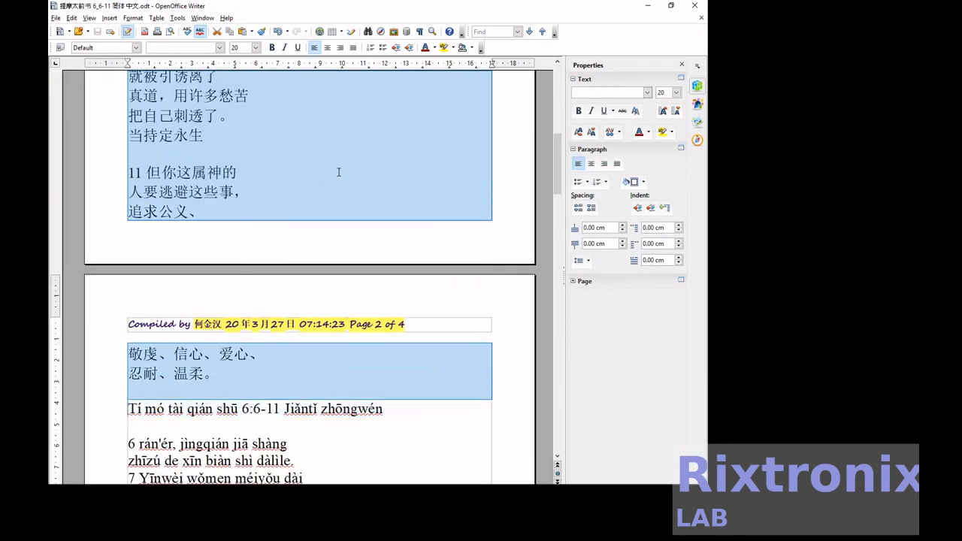
key("shift+Up")
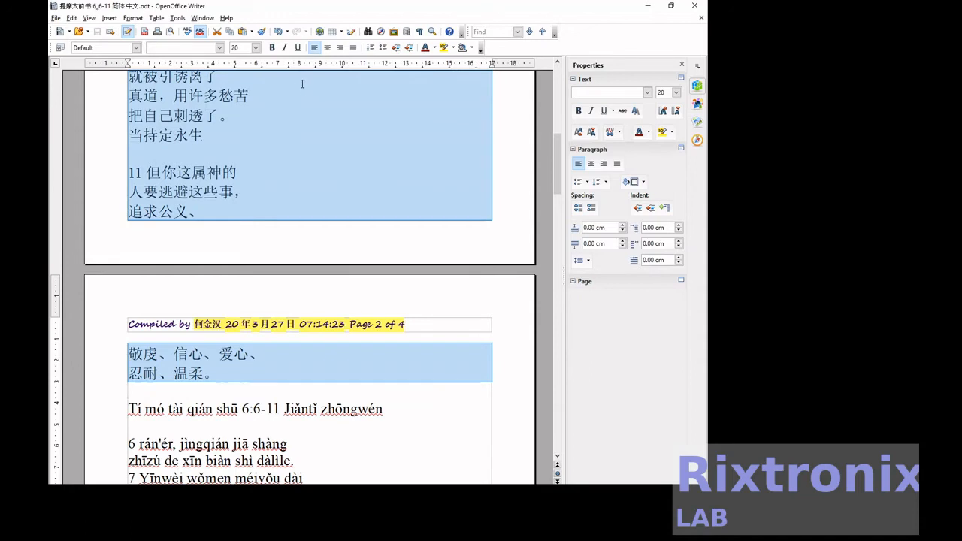
left_click(273, 48)
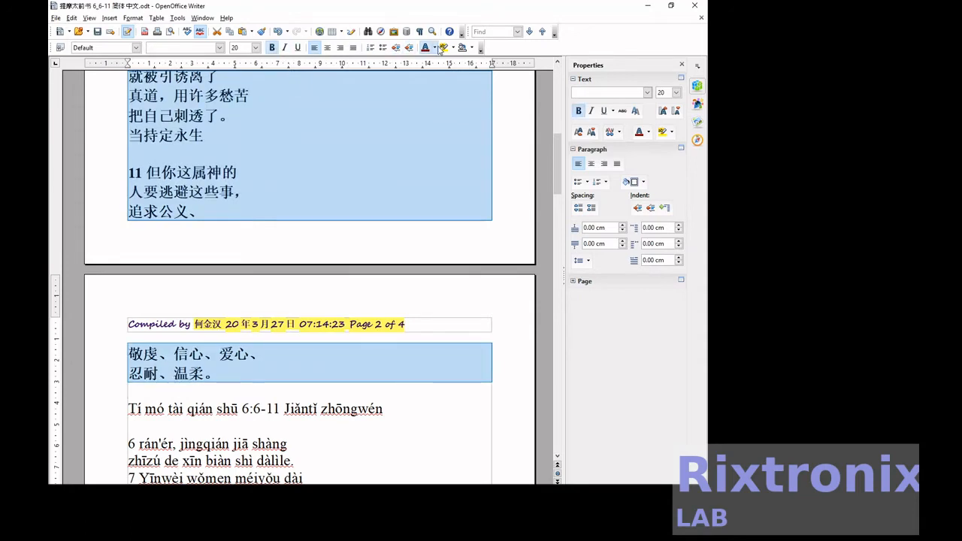
left_click(437, 48)
left_click(441, 77)
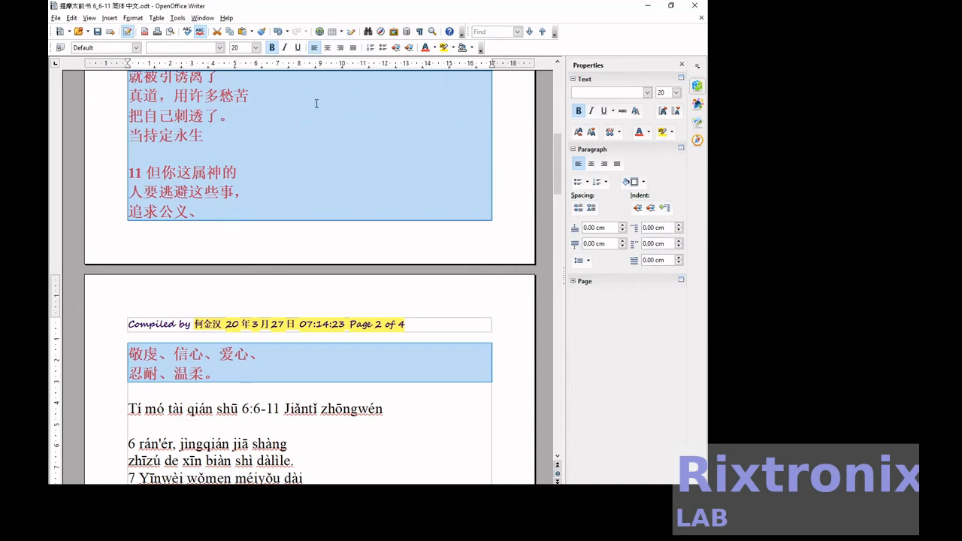
Make the whole pinyin section, from its title to the end of verse 11, bold with a blue font color
left_click(193, 385)
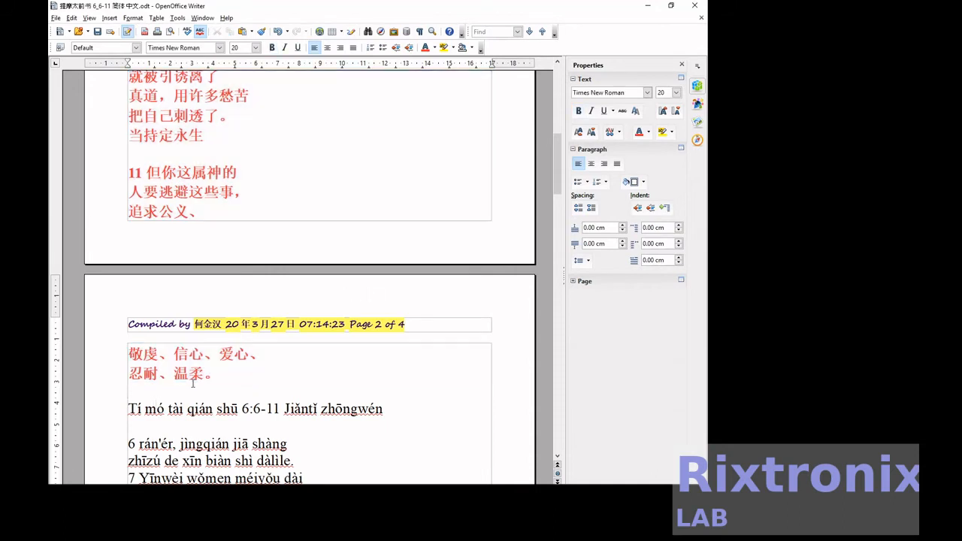
key("Home")
key("shift+Down")
key("shift+Down")
key("shift+Down")
key("shift+Down")
key("shift+Down")
key("shift+Down")
key("shift+Down")
key("shift+Down")
key("shift+Down")
key("shift+Down")
key("shift+Down")
key("shift+Down")
key("shift+Down")
key("shift+Down")
key("shift+Down")
key("shift+Down")
key("shift+Down")
key("shift+Down")
key("shift+Down")
key("shift+Down")
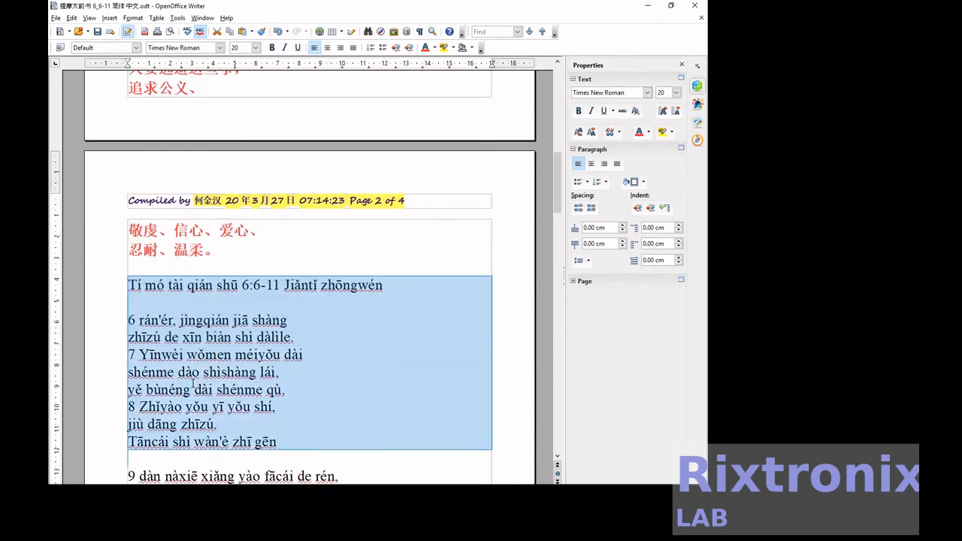
key("shift+Down")
key("shift+Down")
key("shift+Down")
key("shift+Down")
key("shift+Down")
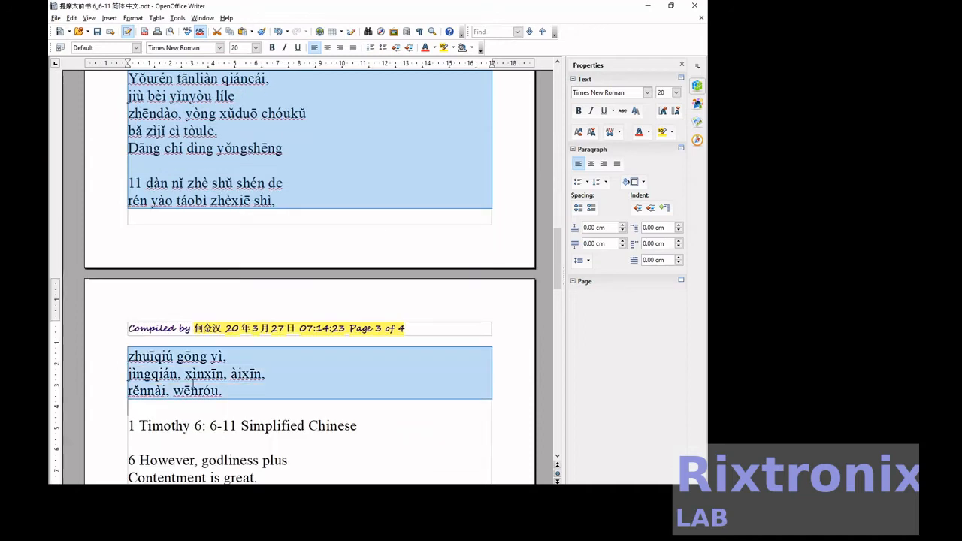
left_click(272, 47)
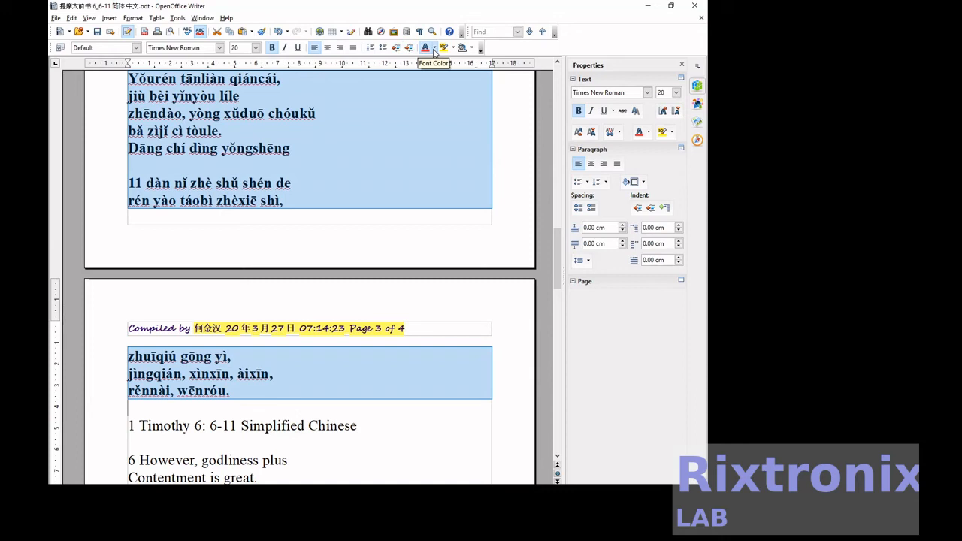
left_click(433, 48)
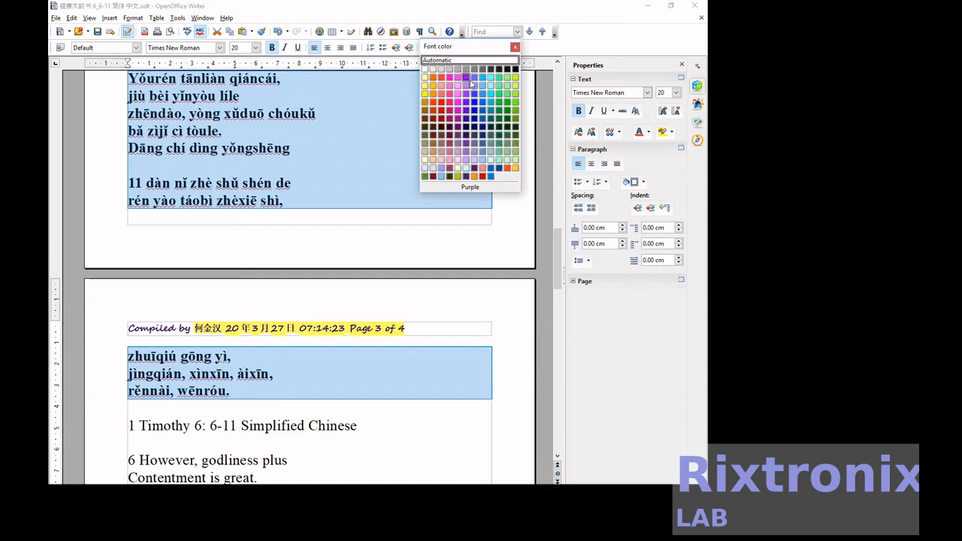
left_click(474, 110)
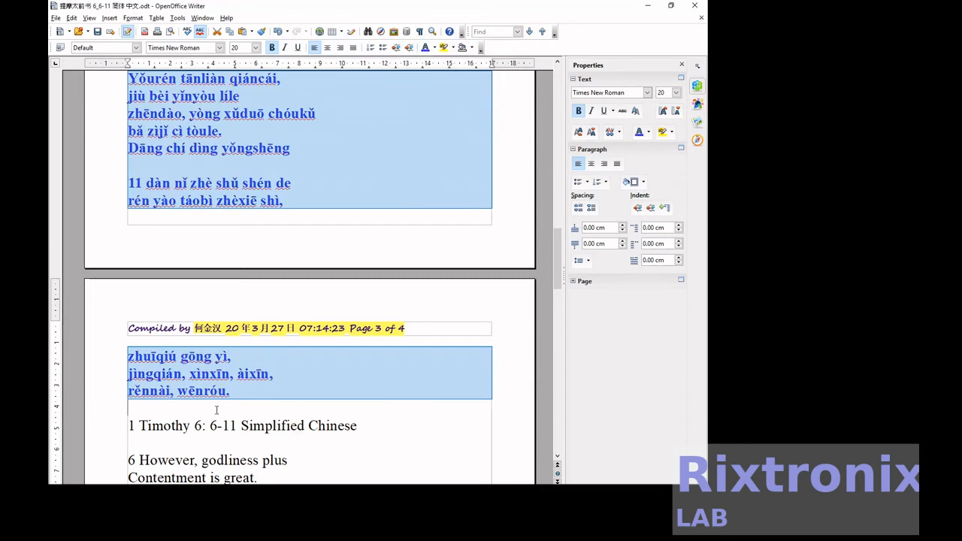
Make the English section, from its title to "Patience and tenderness.", bold with a muted blue-violet font color and clear the selection
left_click(164, 425)
key("Home")
key("shift+Down")
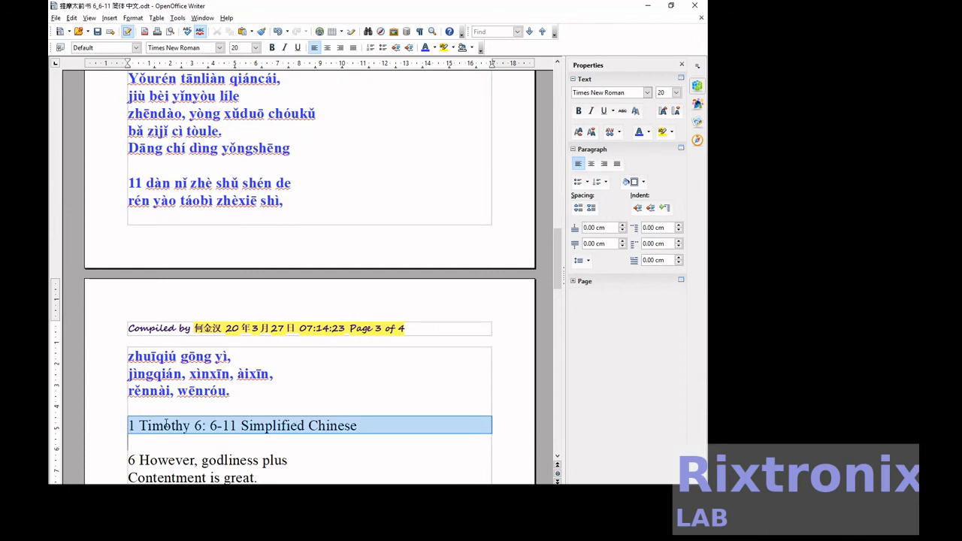
key("shift+Down")
key("shift+Down")
key("shift+Down")
key("shift+Down")
key("shift+Down")
key("shift+Down")
key("shift+Down")
key("shift+Down")
key("shift+Down")
key("shift+Down")
key("shift+Down")
key("shift+Down")
key("shift+Down")
key("shift+Down")
key("shift+Down")
key("shift+Down")
key("shift+Down")
key("shift+Down")
key("shift+Down")
key("shift+Down")
key("shift+Down")
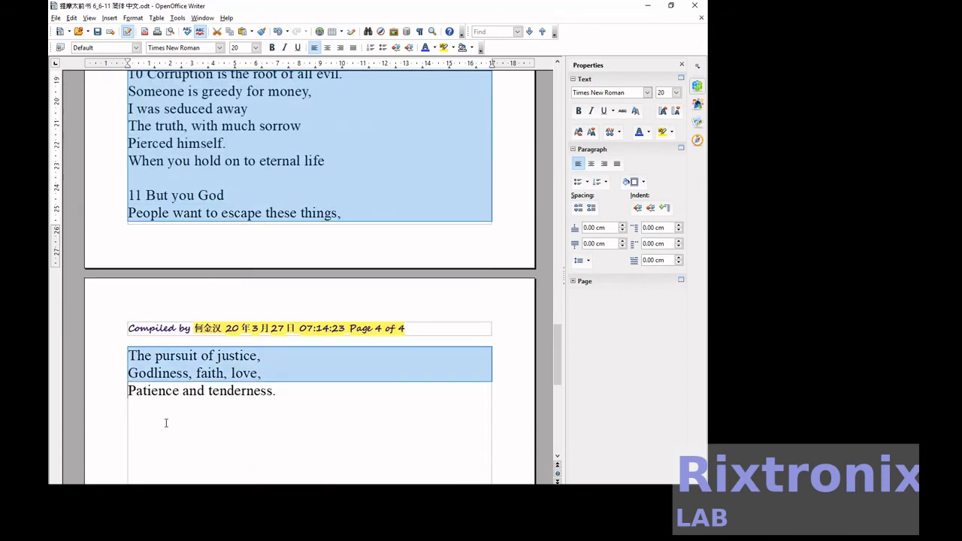
key("shift+End")
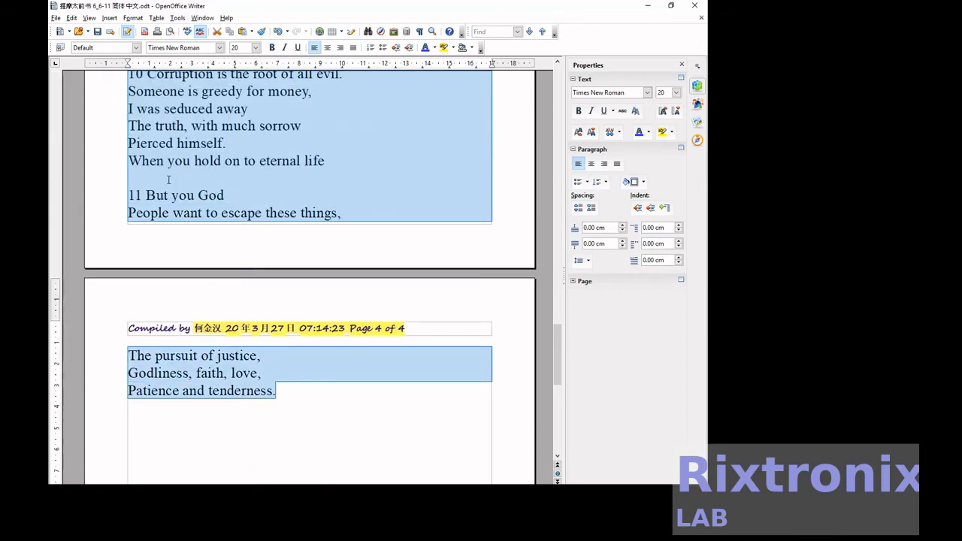
left_click(272, 47)
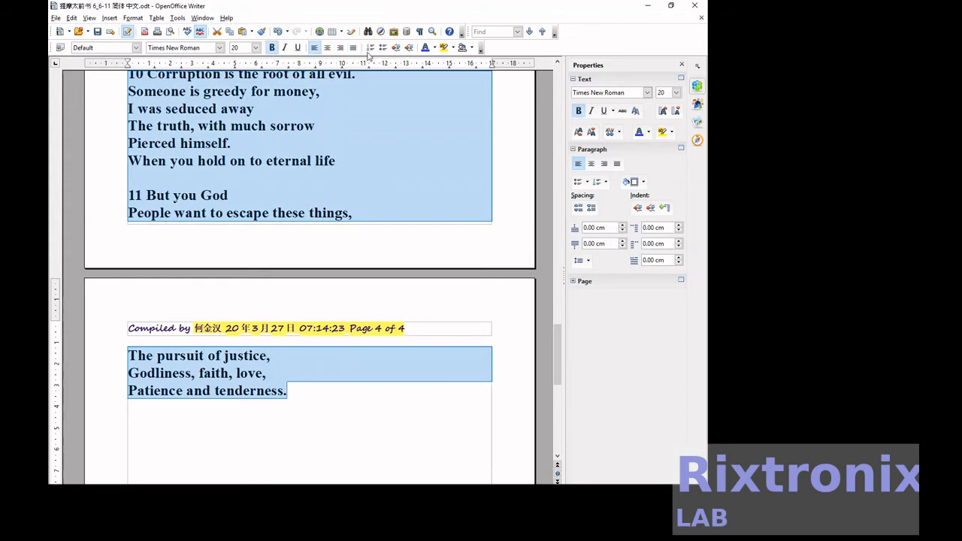
left_click(434, 48)
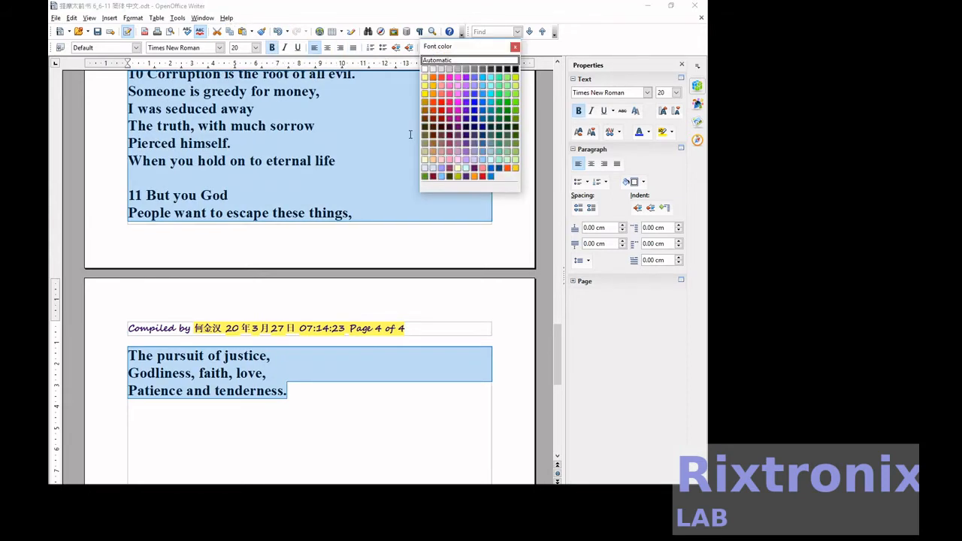
left_click(467, 144)
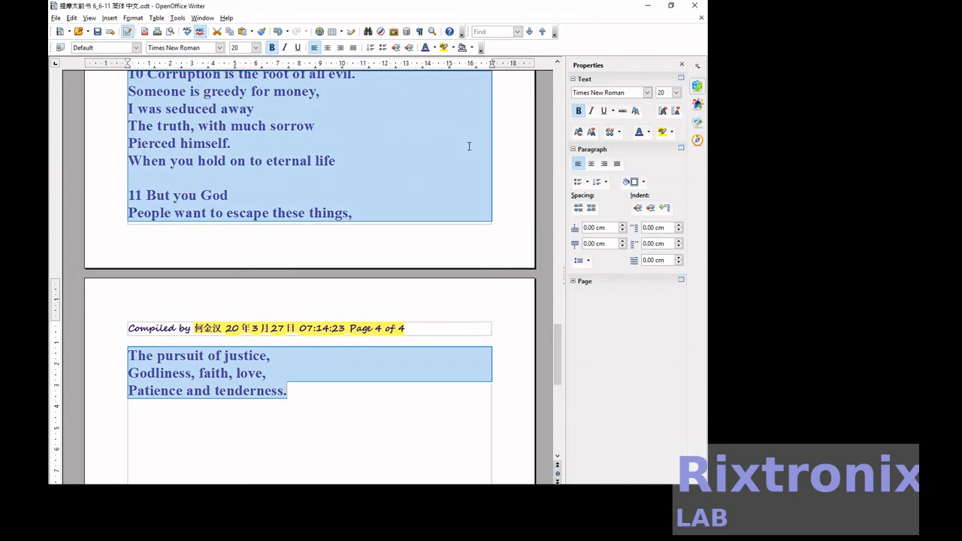
left_click(449, 192)
Return to the start of the document and save the formatted text
scroll(443, 191, "up", 15)
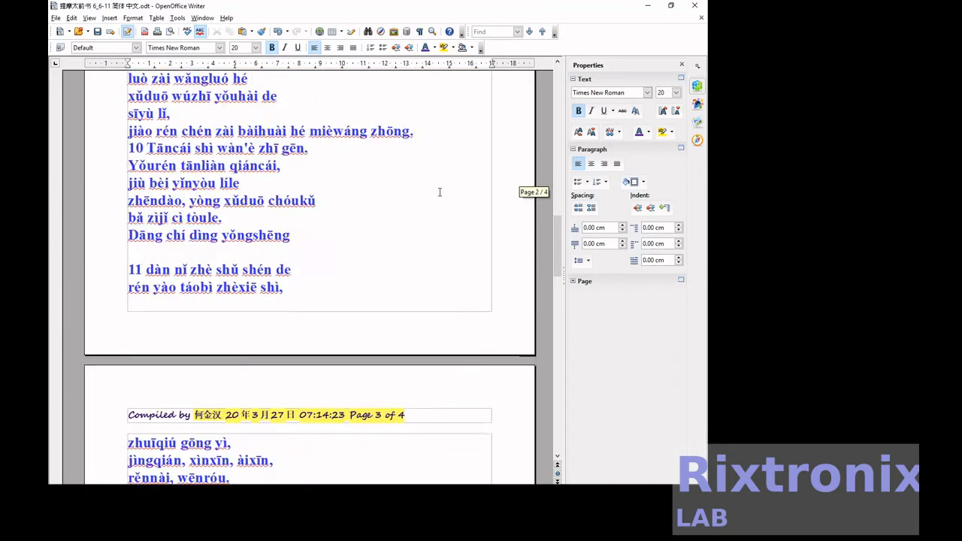
scroll(439, 192, "up", 10)
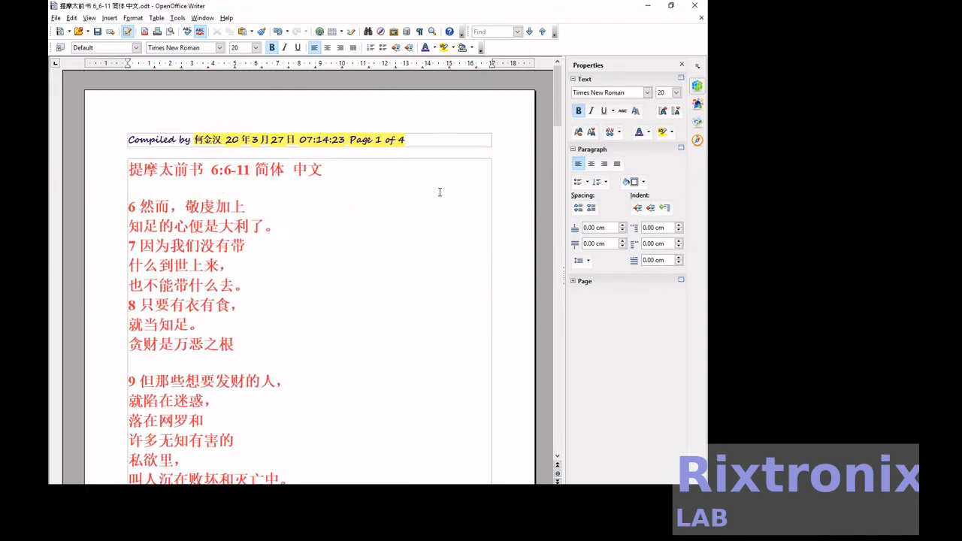
left_click(99, 32)
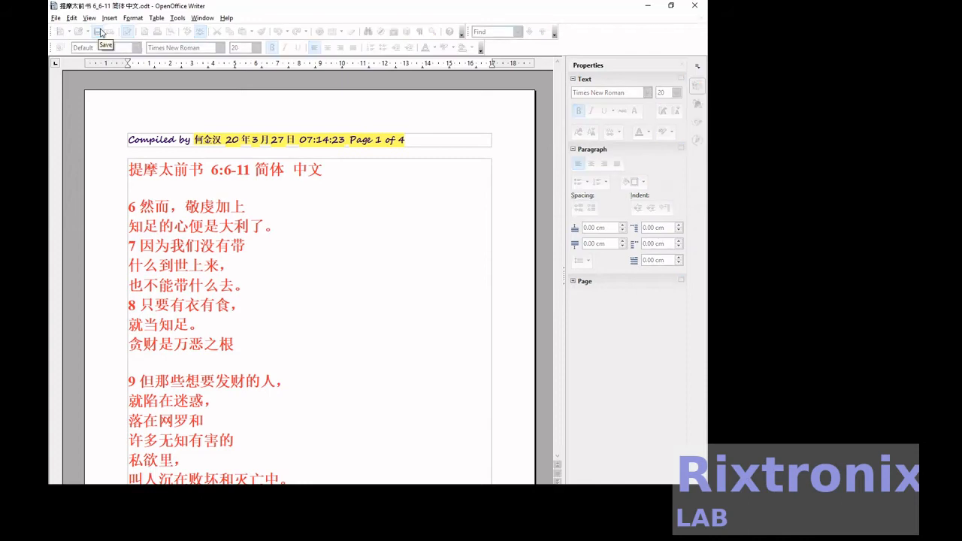
Move the pinyin title "Tí mó tài qián shū 6:6-11 Jiǎntǐ zhōngwén" to a new line directly below the Chinese title
scroll(264, 187, "down", 6)
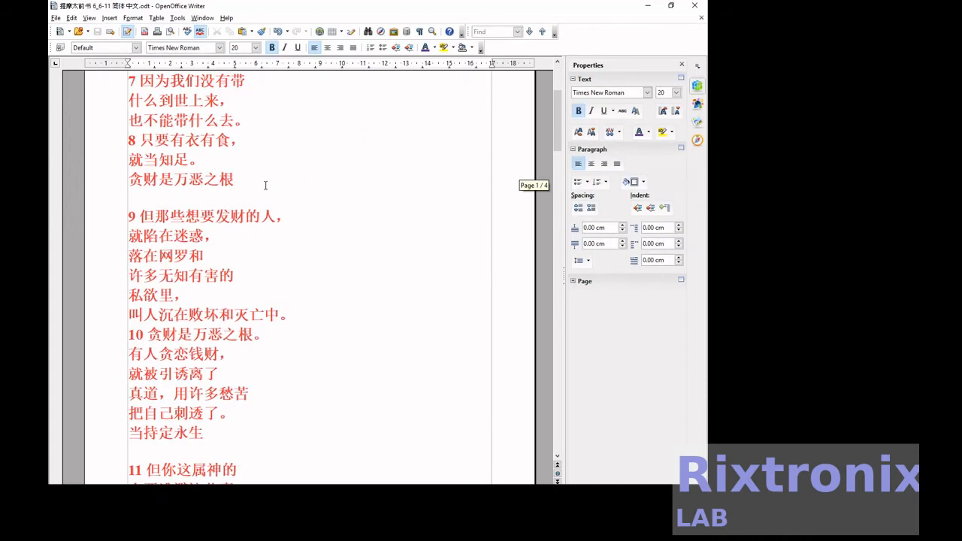
scroll(265, 187, "down", 3)
left_click(238, 299)
key("Down")
key("Down")
key("Up")
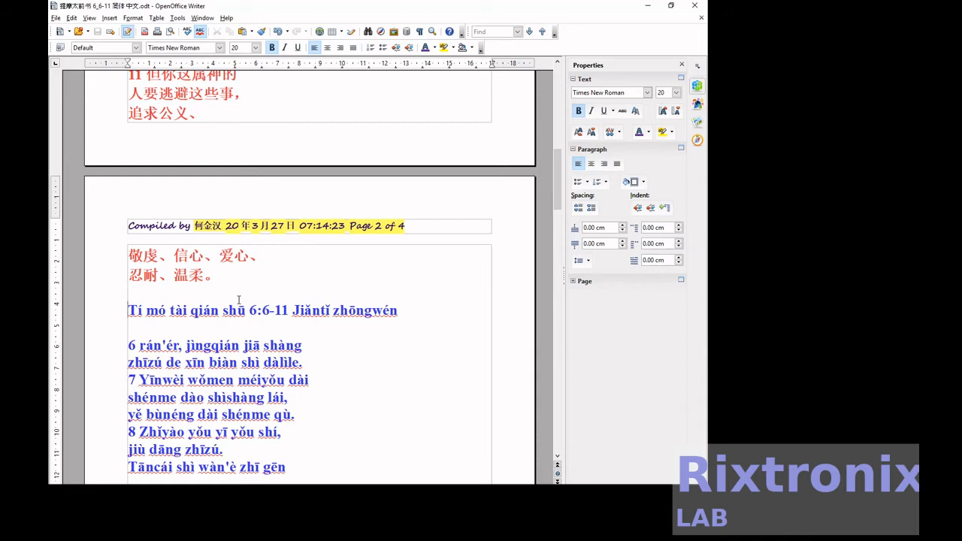
key("shift+End")
key("ctrl+x")
key("ctrl+Home")
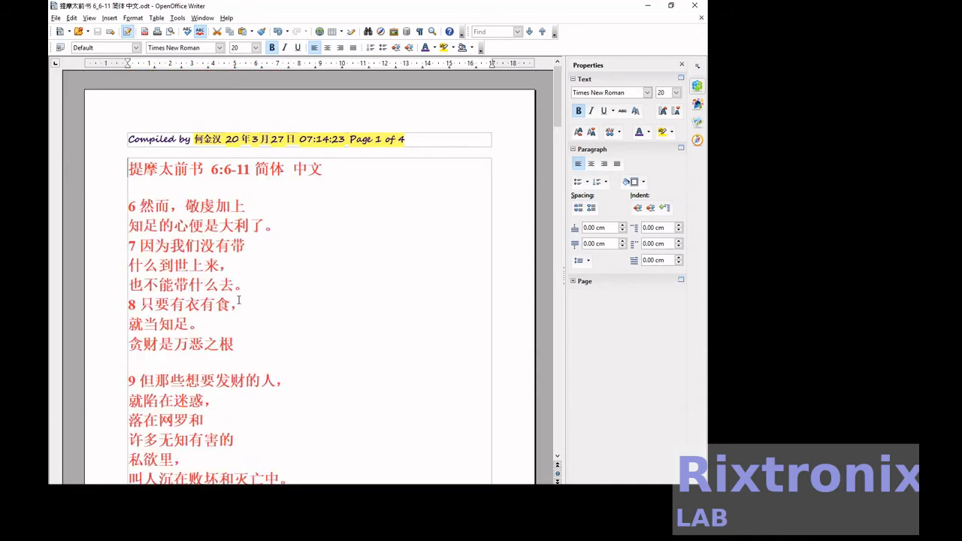
left_click(386, 177)
key("Return")
key("ctrl+v")
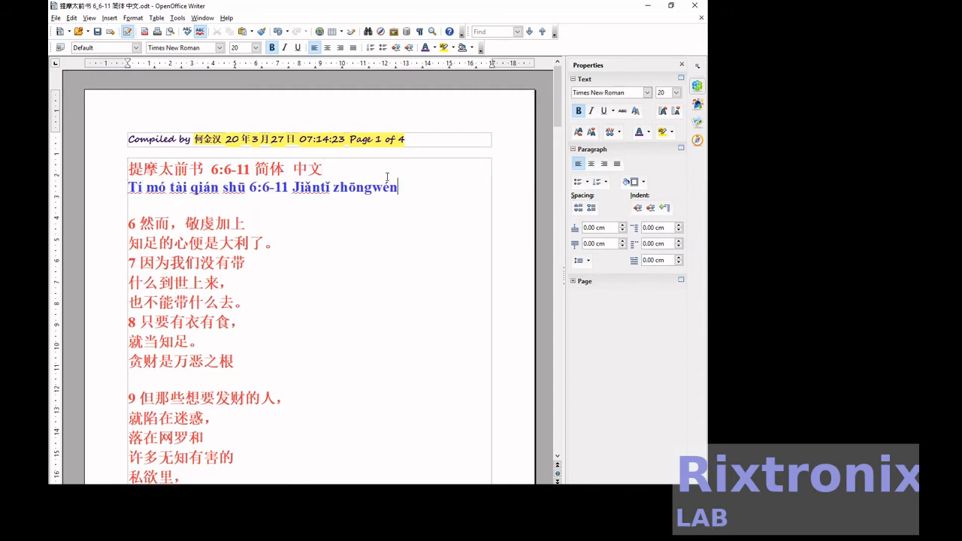
Move the two pinyin lines of verse 6 directly below Chinese verse 6 and delete their duplicate verse number
scroll(365, 179, "down", 4)
scroll(366, 179, "down", 8)
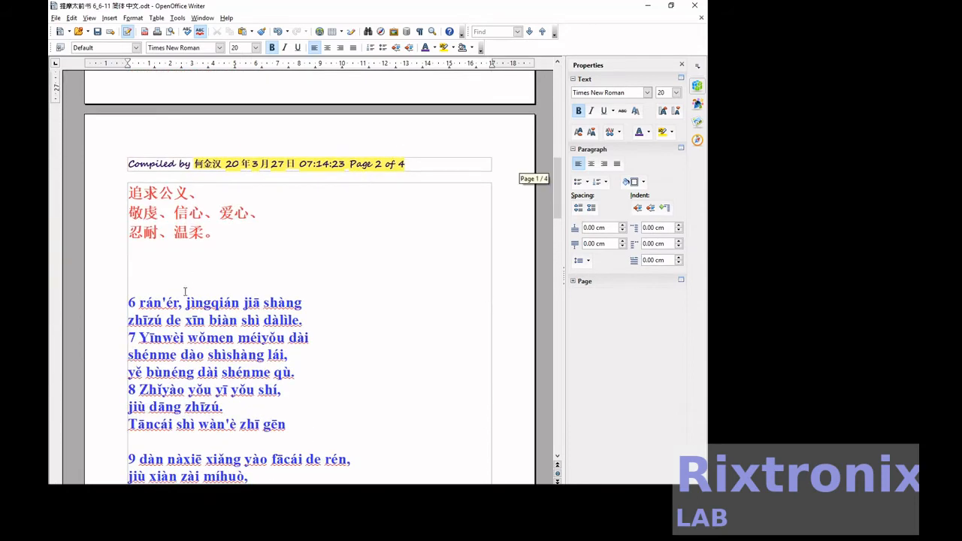
left_click(185, 303)
key("Home")
key("shift+Down")
key("shift+Down")
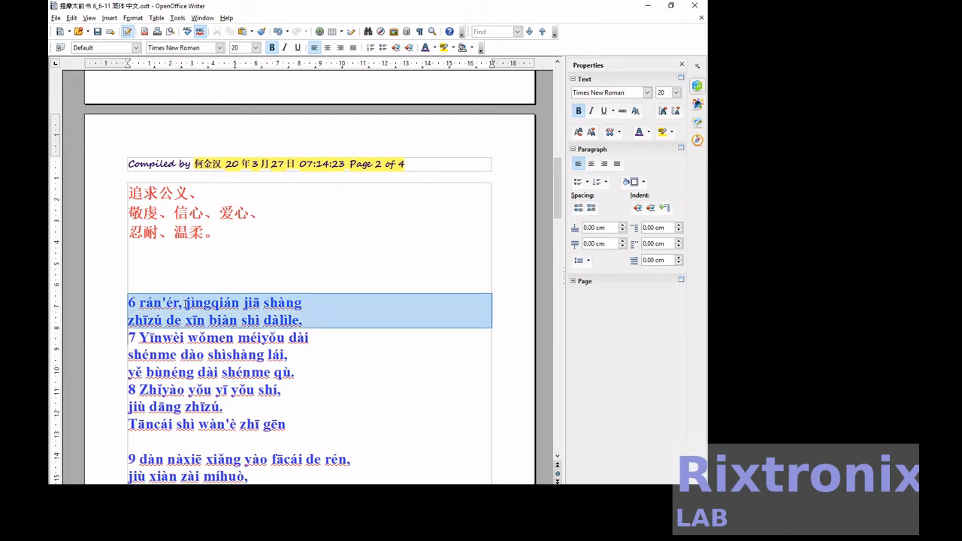
key("ctrl+x")
scroll(185, 304, "up", 5)
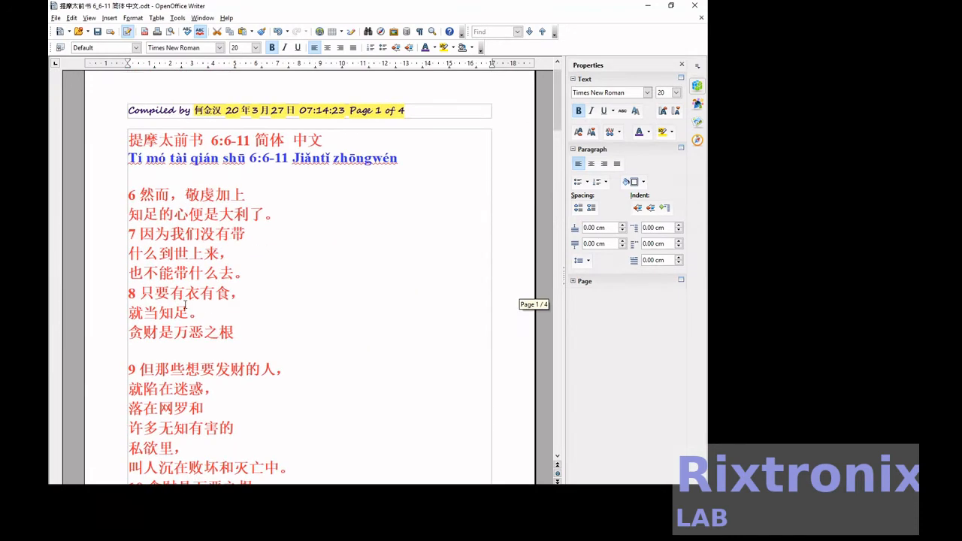
left_click(281, 217)
key("Return")
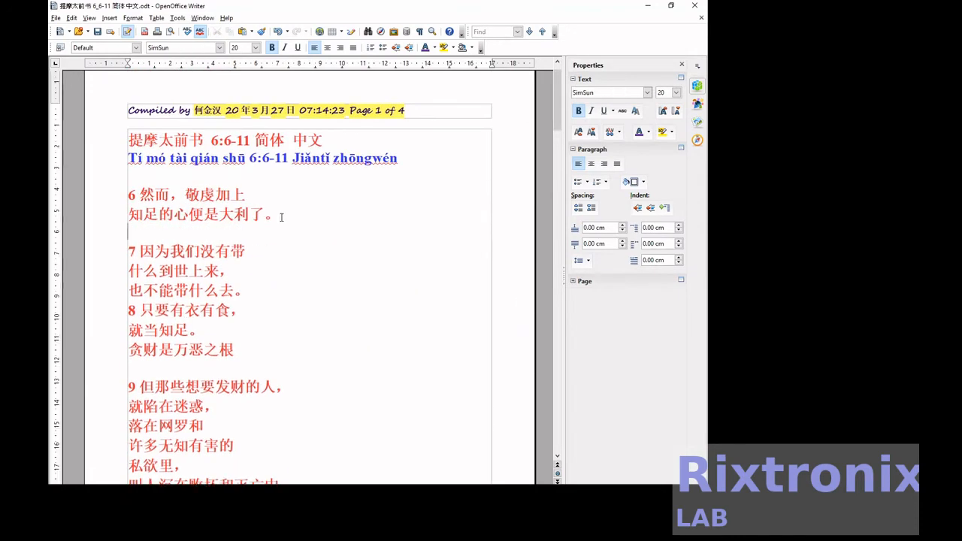
key("ctrl+v")
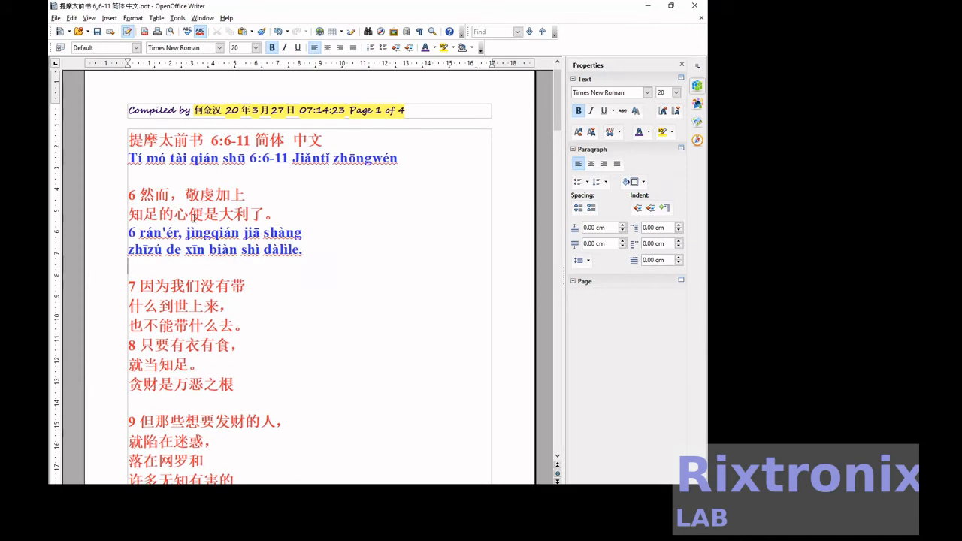
key("Delete")
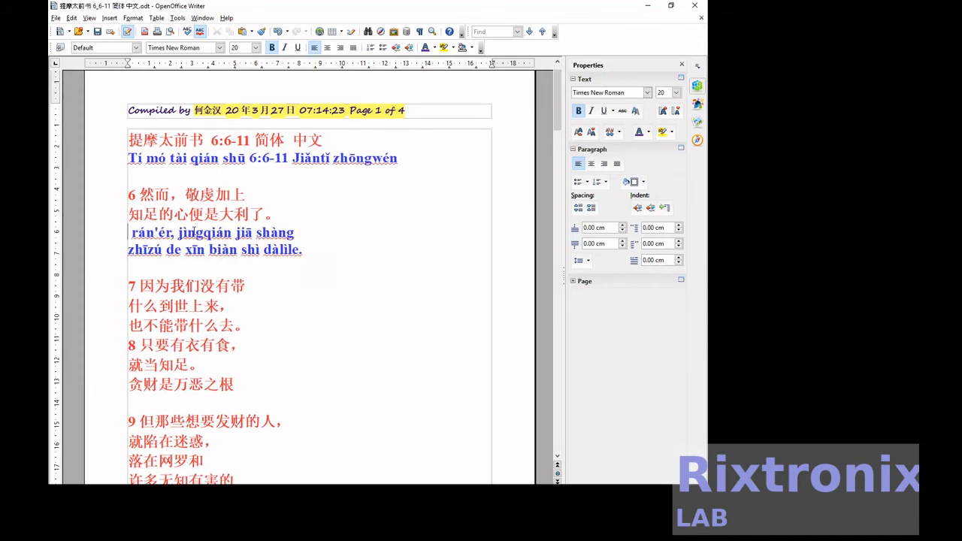
Move the three pinyin lines of verse 7 directly below Chinese verse 7 and delete their duplicate verse number
scroll(194, 231, "down", 15)
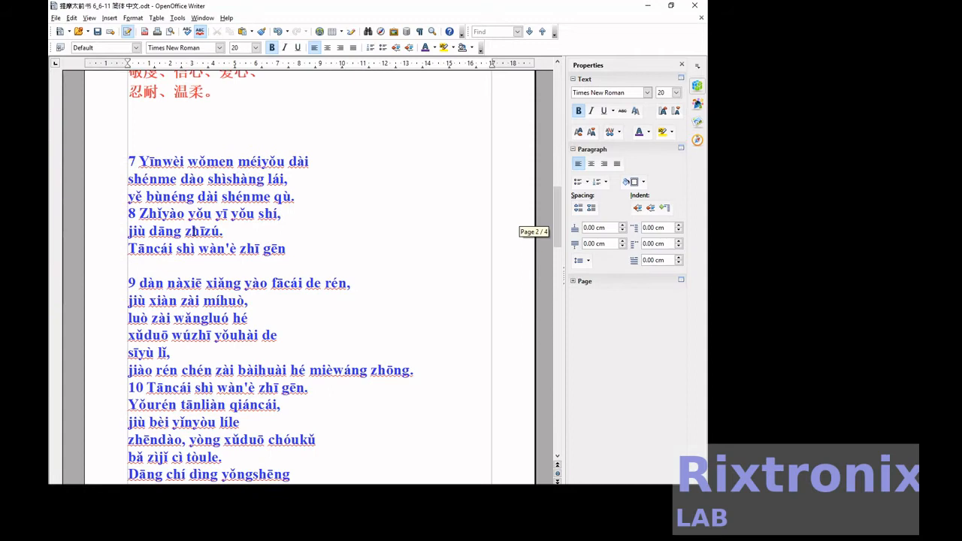
left_click(157, 158)
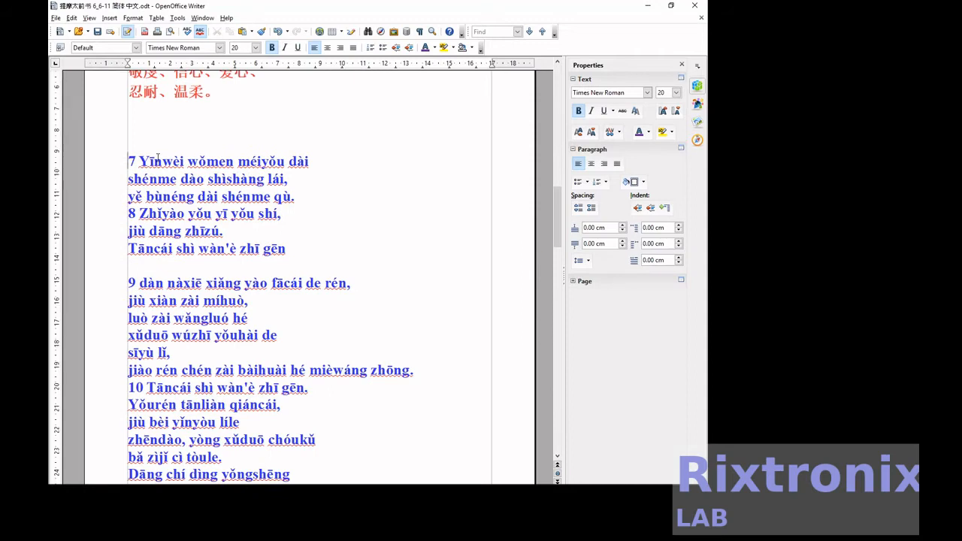
key("Home")
key("shift+Down")
key("shift+Down")
key("shift+Down")
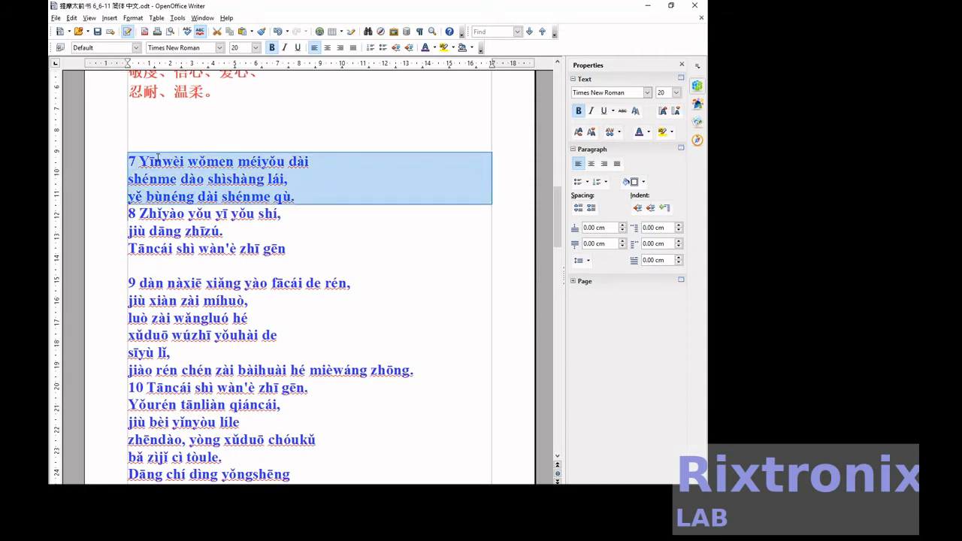
key("ctrl+x")
scroll(157, 157, "up", 15)
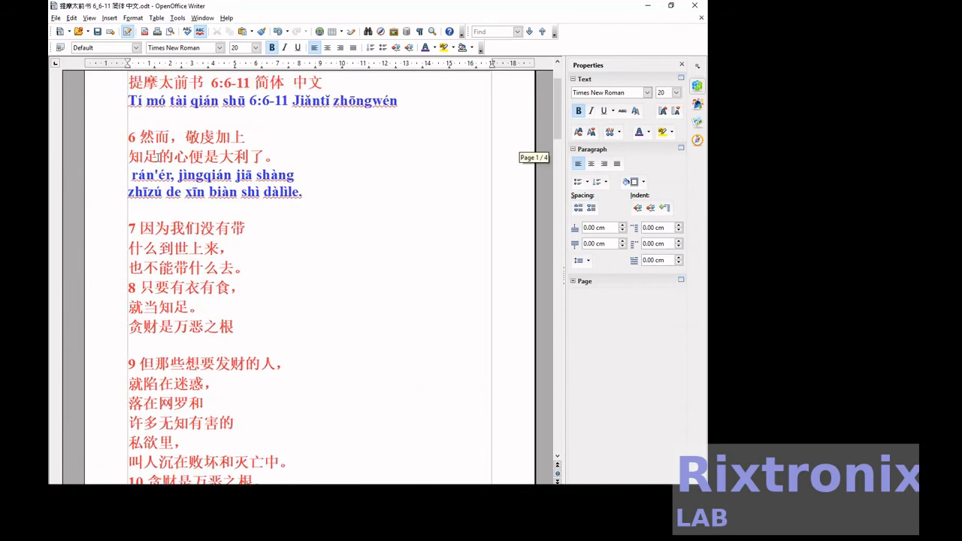
left_click(249, 269)
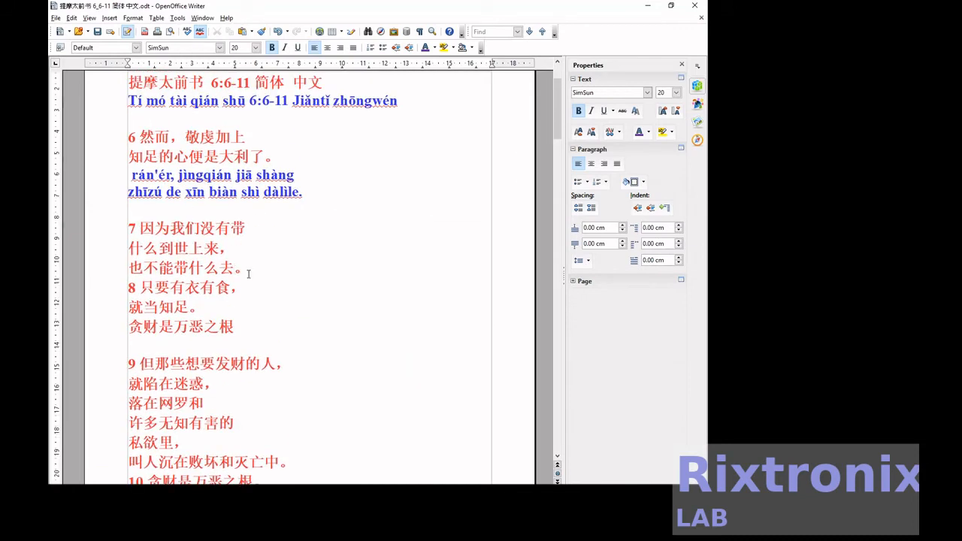
key("Return")
key("ctrl+v")
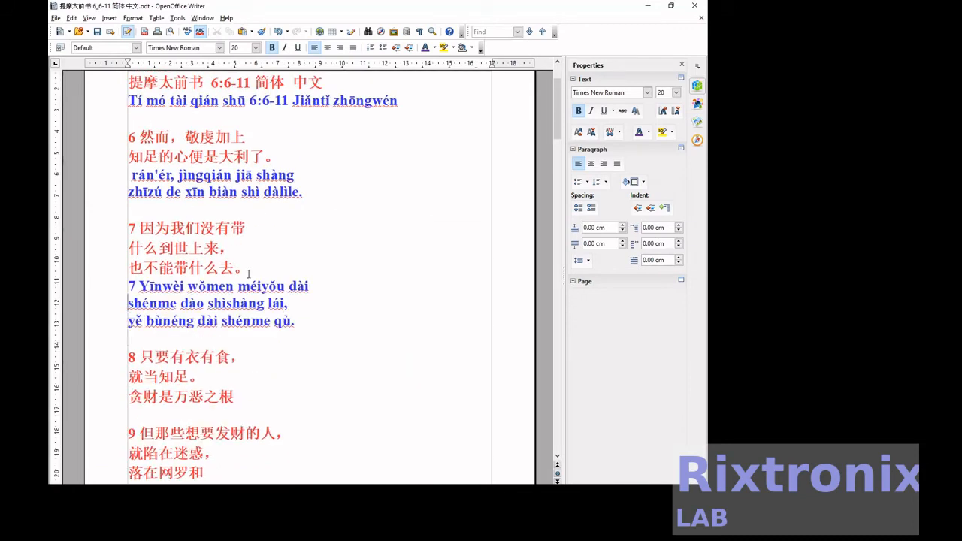
key("Delete")
Move the three pinyin lines of verse 8 directly below Chinese verse 8 and delete their duplicate verse number
scroll(248, 273, "down", 10)
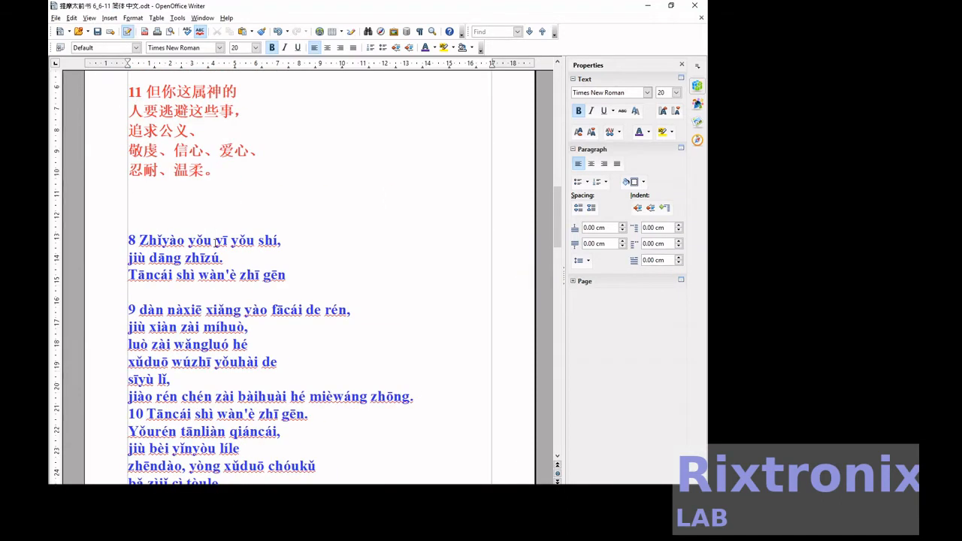
key("shift+Down")
key("shift+Down")
key("shift+Down")
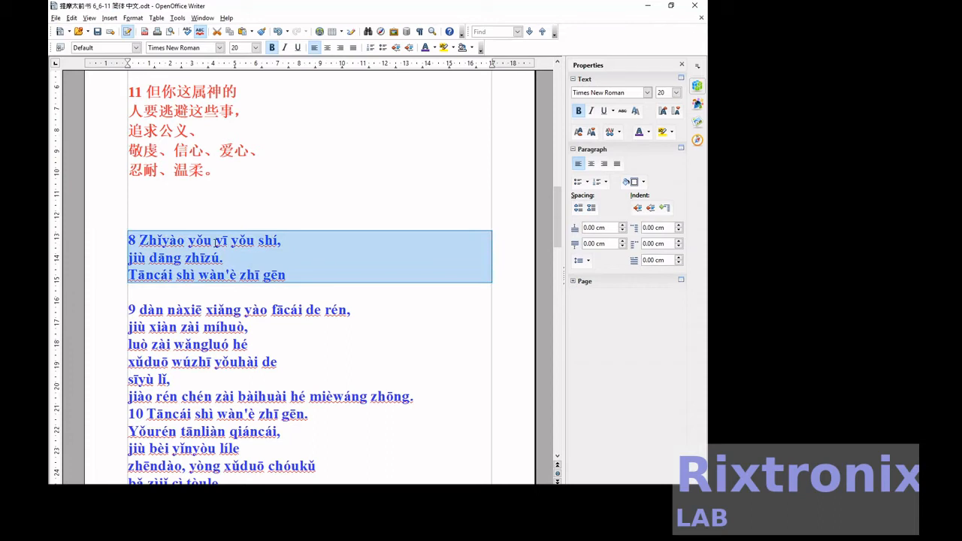
key("ctrl+x")
scroll(216, 243, "up", 15)
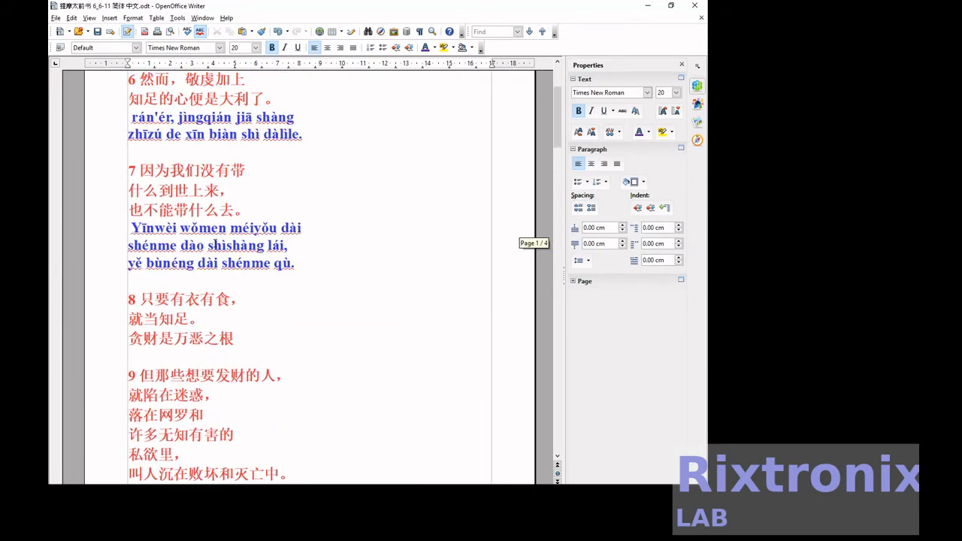
left_click(258, 336)
key("Return")
key("ctrl+v")
key("Up")
key("Delete")
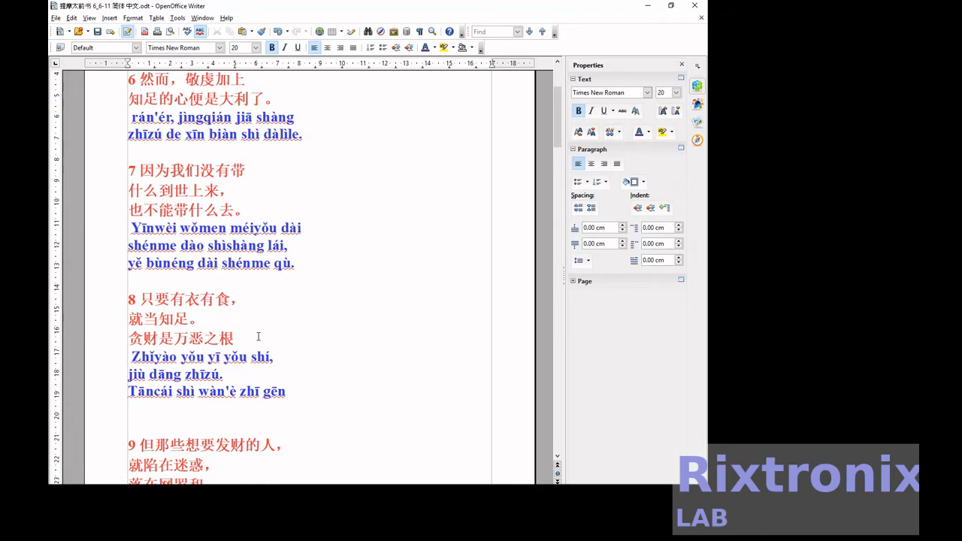
Cut the six pinyin lines of verse 9, from "dàn nàxiē xiǎng yào fācái de rén" to "mièwáng zhōng"
scroll(259, 335, "down", 15)
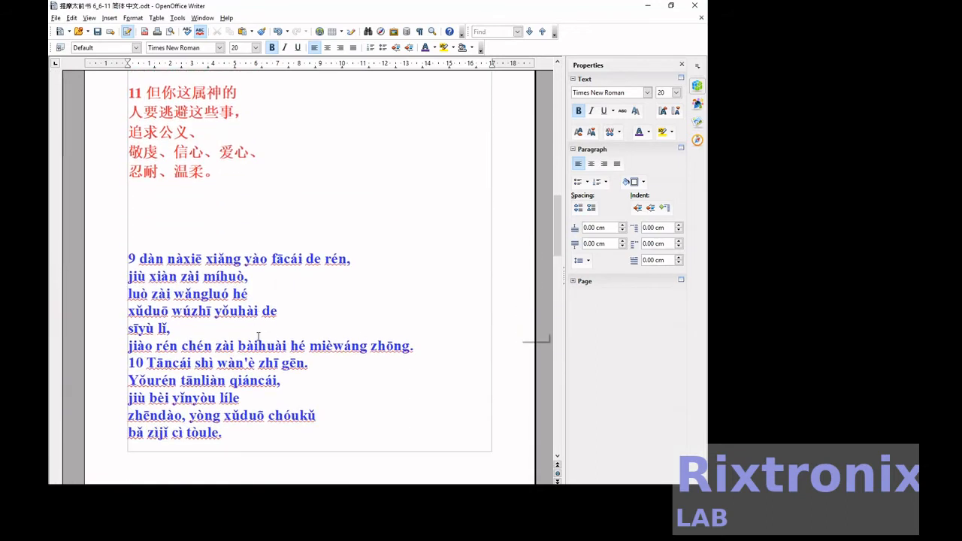
left_click(276, 260)
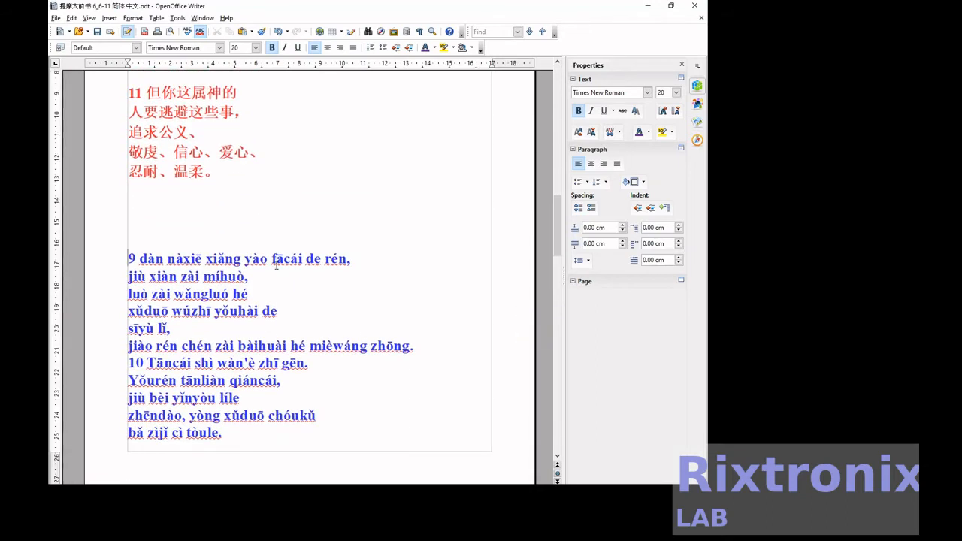
key("Home")
key("shift+Down")
key("shift+Down")
key("shift+Down")
key("shift+Down")
key("shift+Down")
key("shift+Down")
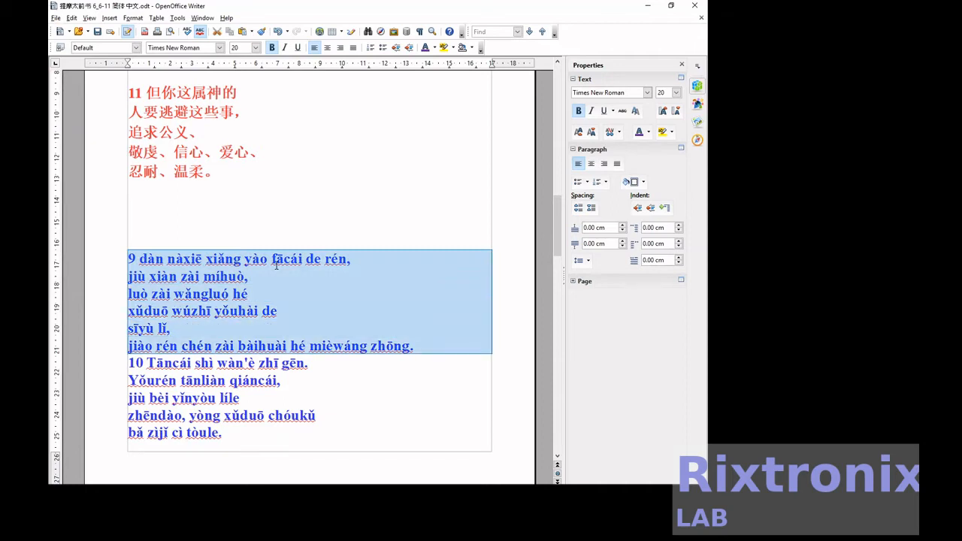
key("ctrl+x")
Paste the cut pinyin lines on a new line directly below Chinese verse 9 and remove their duplicate verse number
scroll(276, 266, "up", 10)
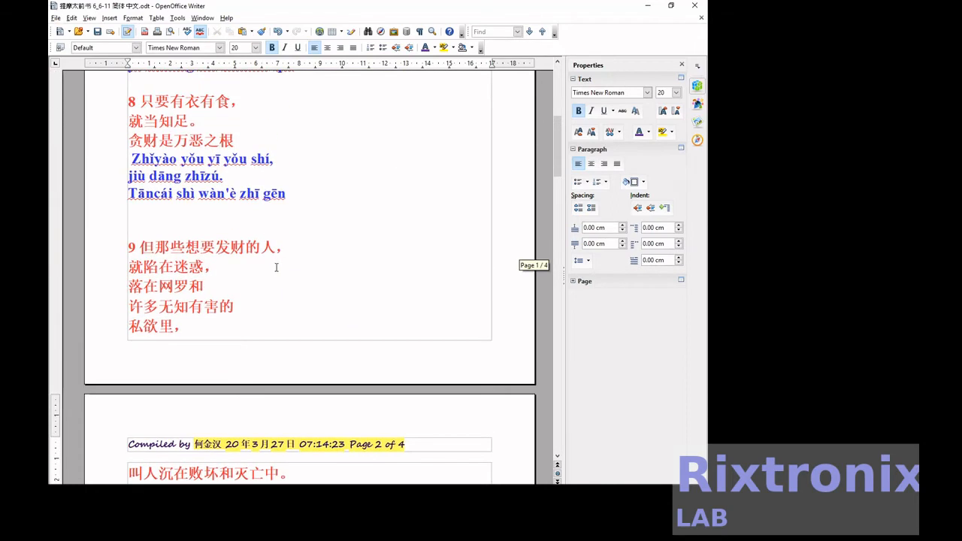
scroll(225, 318, "down", 3)
left_click(299, 363)
key("Return")
key("ctrl+v")
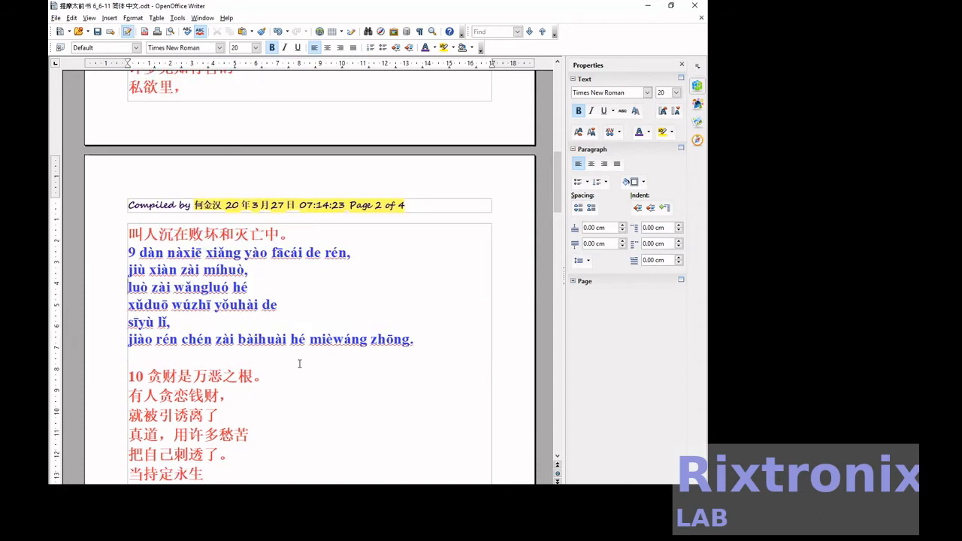
Cut the six pinyin lines of verse 10, from "Tāncái shì wàn'è zhī gēn" to "Dāng chí dìng yǒngshēng"
scroll(299, 363, "down", 12)
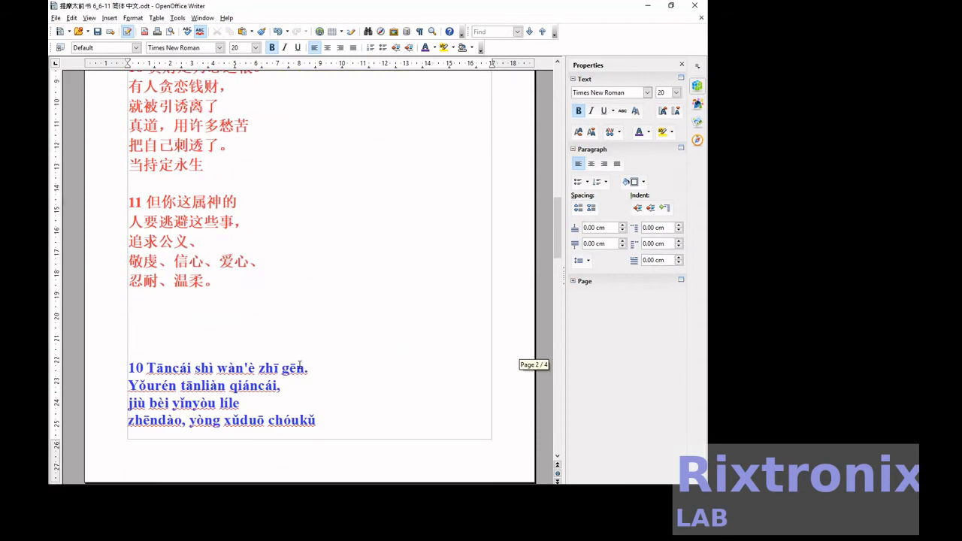
left_click(304, 224)
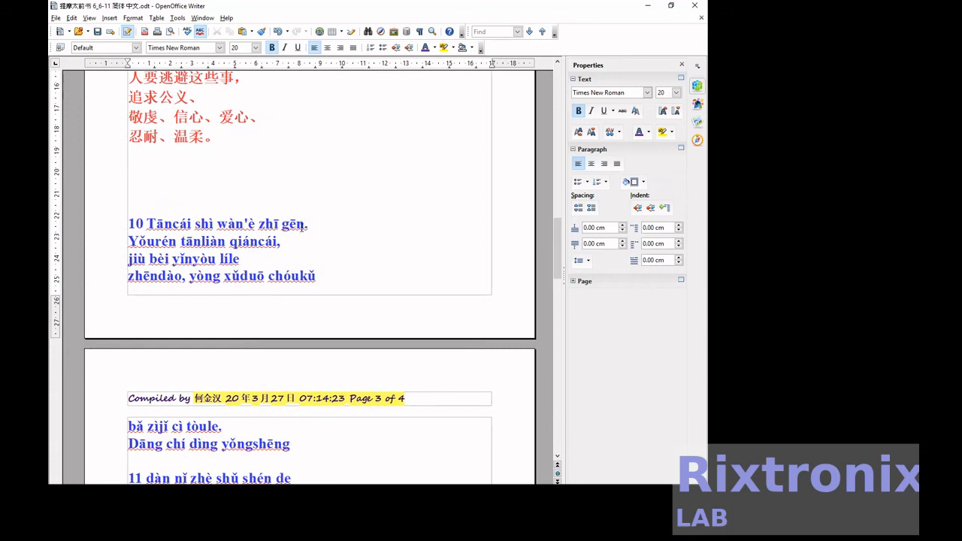
key("shift+Down")
key("shift+Down")
key("shift+Down")
key("shift+Down")
key("shift+Down")
key("shift+Down")
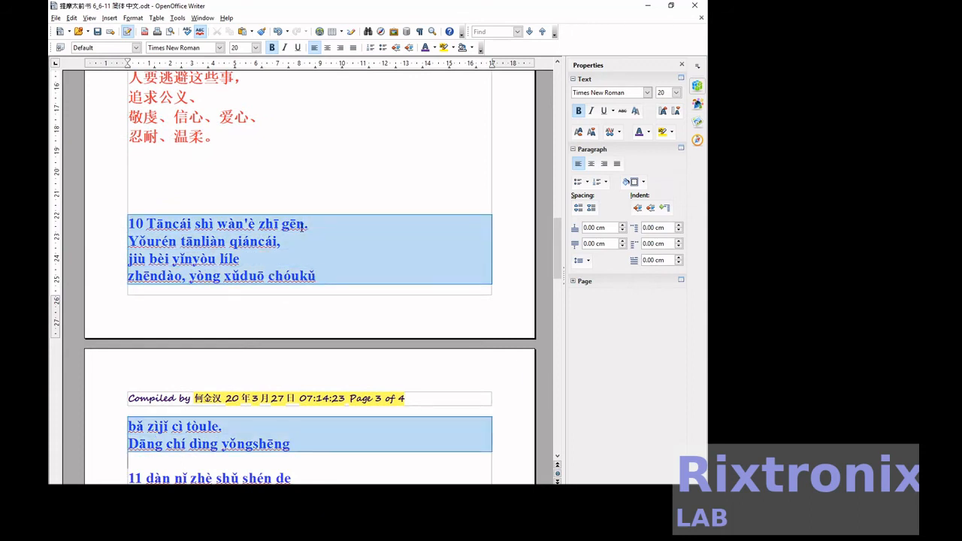
key("Delete")
Paste the cut pinyin lines directly below Chinese verse 10 and delete their duplicate verse number
scroll(301, 226, "up", 5)
left_click(238, 301)
key("Return")
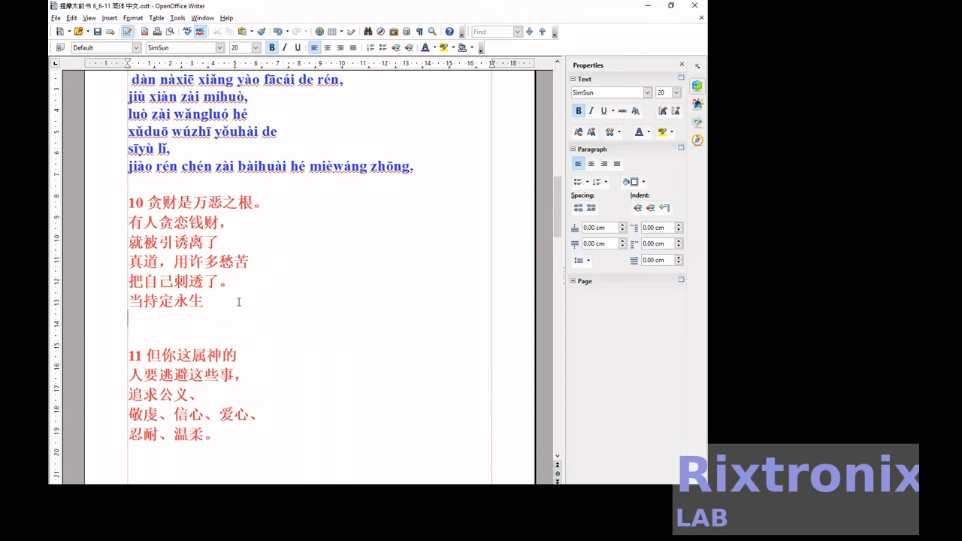
key("ctrl+v")
key("Delete")
key("Delete")
Cut the five pinyin lines of verse 11, from "dàn nǐ zhè shǔ shén de" to "rěnnài, wēnróu"
scroll(238, 301, "down", 12)
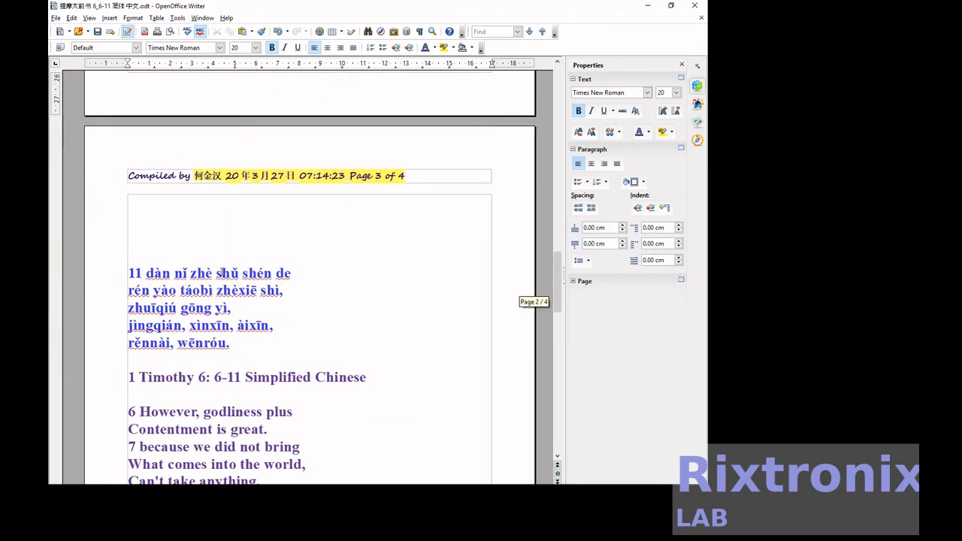
left_click(221, 273)
key("shift+Down")
key("shift+Down")
key("shift+Down")
key("shift+Down")
key("shift+Down")
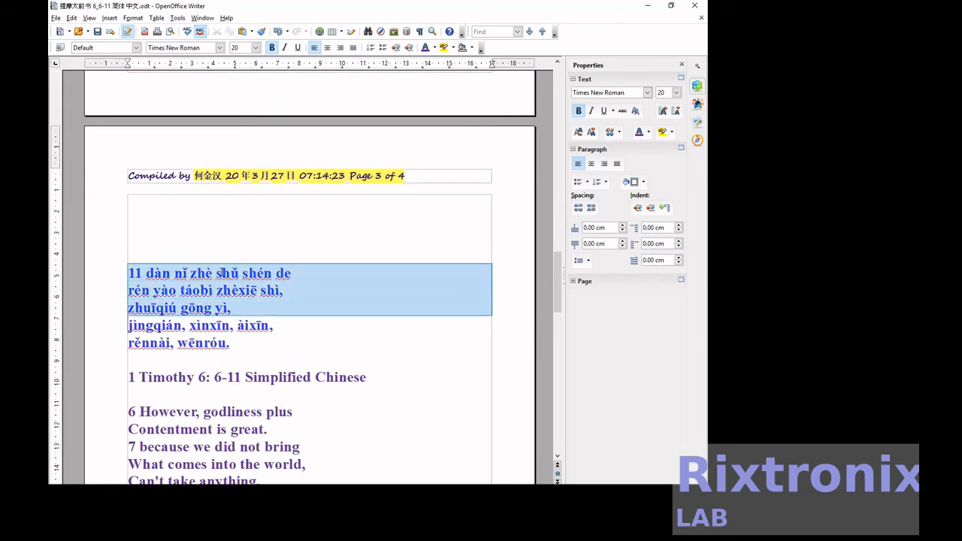
key("Delete")
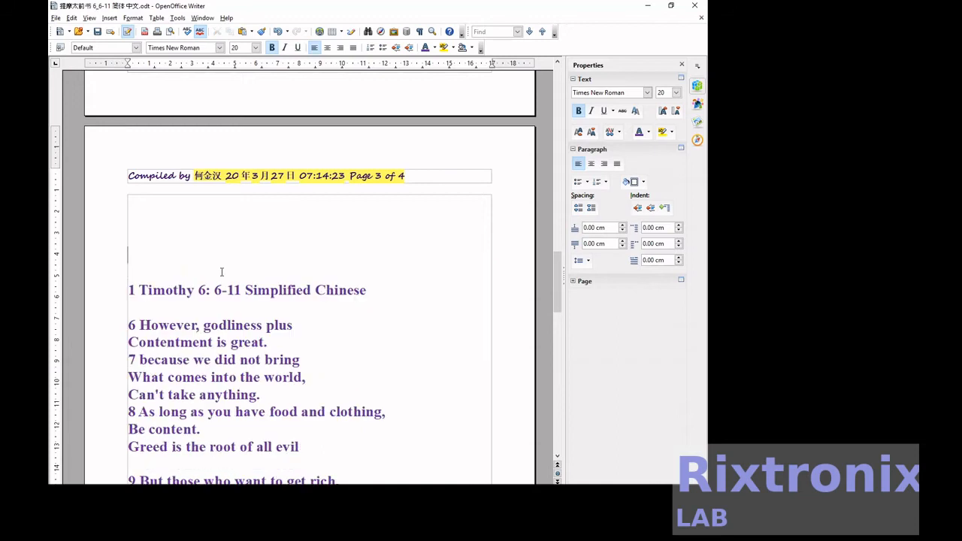
Paste the cut pinyin lines directly below Chinese verse 11 and delete their duplicate verse number
scroll(222, 272, "up", 3)
key("Down")
key("End")
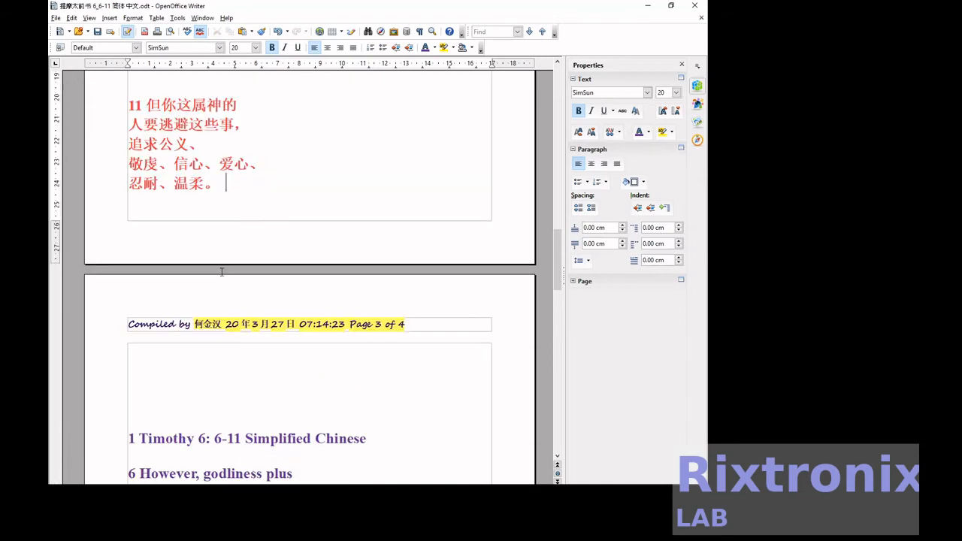
key("Return")
key("ctrl+v")
key("Up")
key("Up")
key("Up")
key("Up")
key("Up")
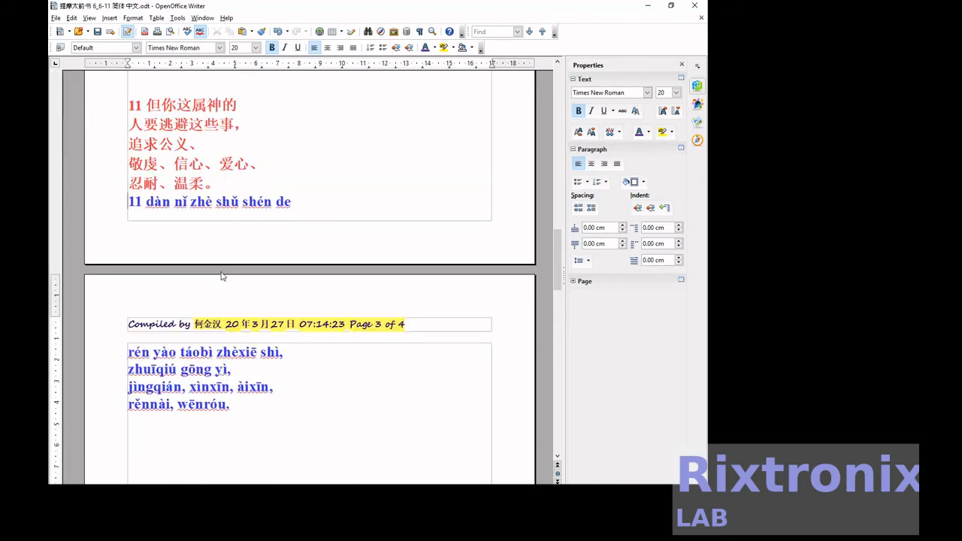
key("Delete")
key("Delete")
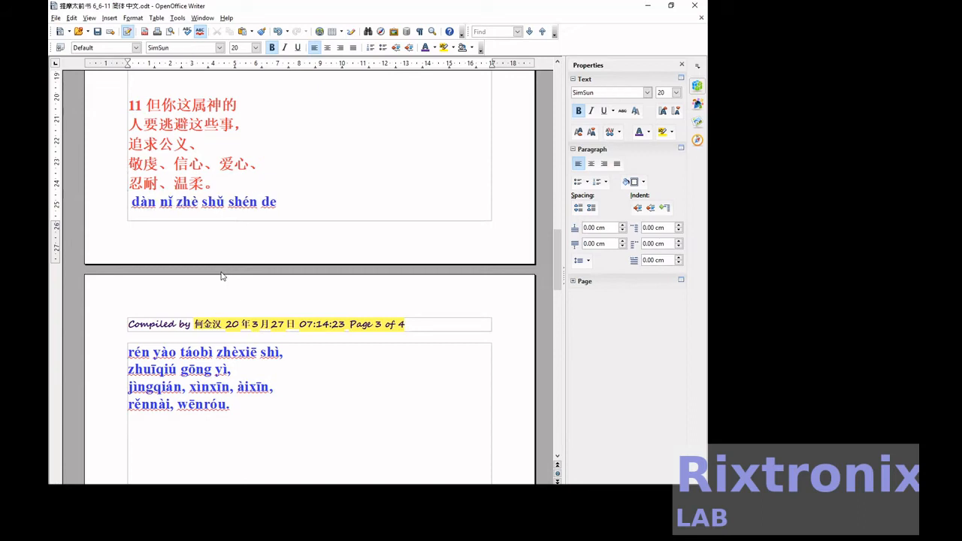
Insert blank lines before Chinese verse 11 so that the whole verse starts on page 3
key("Return")
key("Return")
key("Return")
key("Return")
key("Return")
key("Return")
key("Return")
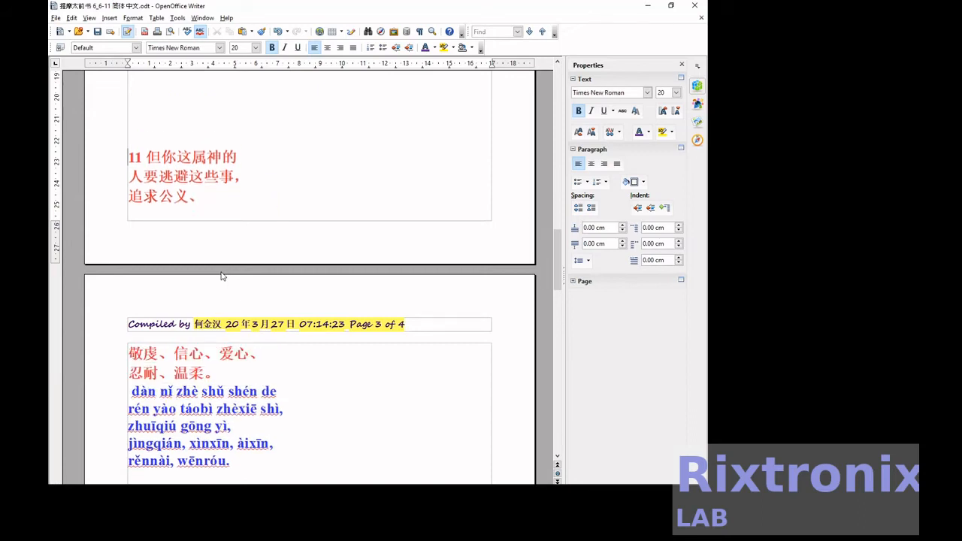
Insert blank lines before Chinese verse 9 so that the whole verse starts on page 2
scroll(221, 276, "up", 10)
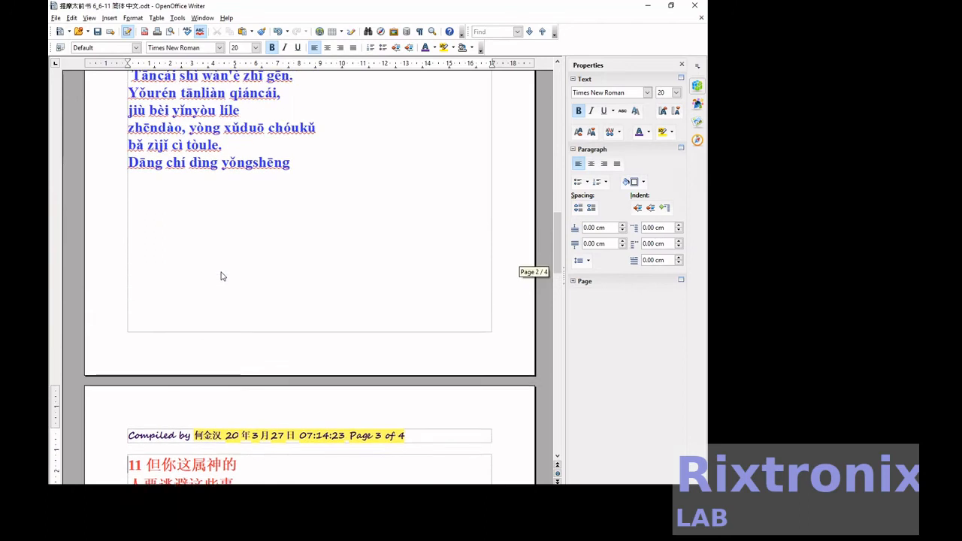
scroll(222, 275, "up", 4)
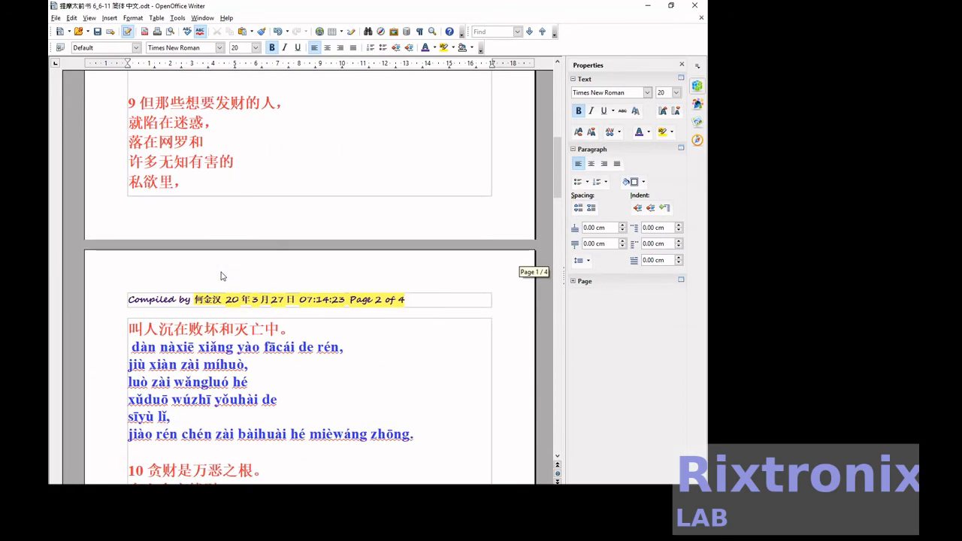
scroll(220, 276, "up", 1)
key("Return")
key("Return")
key("Return")
key("Return")
key("Return")
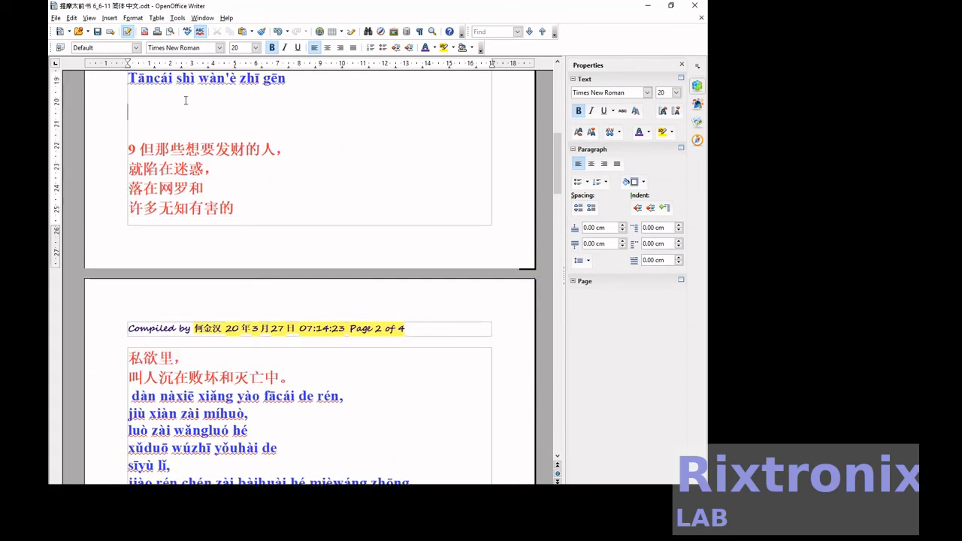
Insert blank lines between the verse 9 pinyin and Chinese verse 10 so that verse 10 starts on page 3
scroll(185, 100, "down", 7)
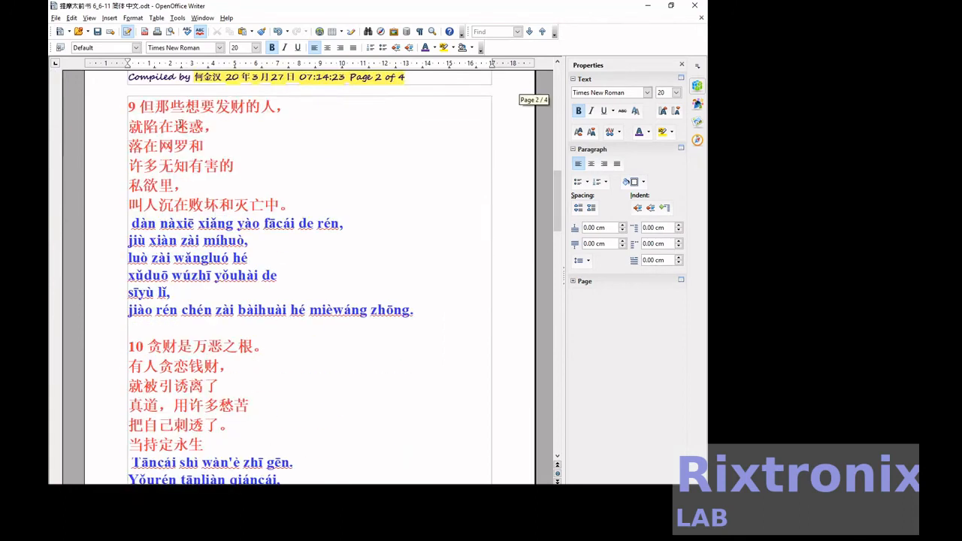
left_click(148, 336)
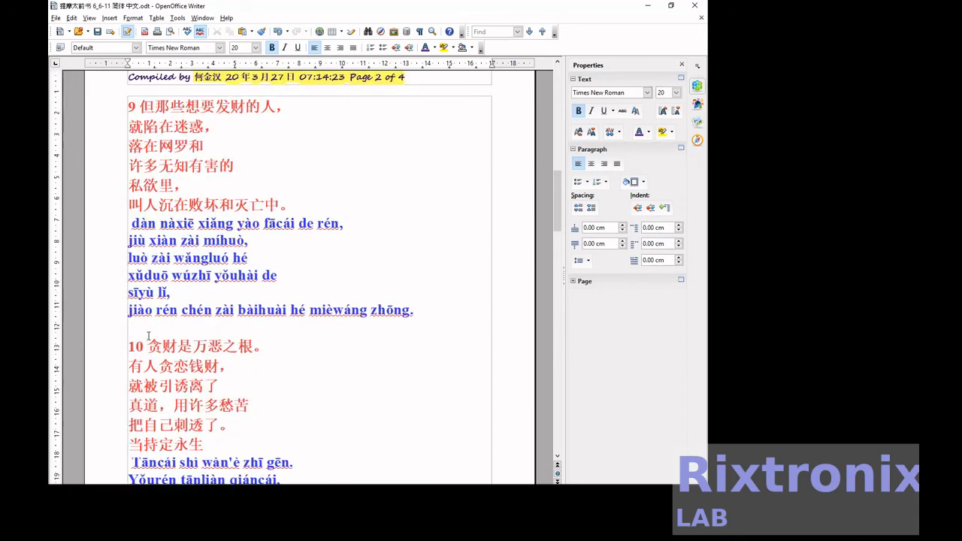
key("Return")
key("Return")
key("Return")
key("Return")
key("Return")
key("Return")
key("Return")
key("Return")
key("Return")
key("Return")
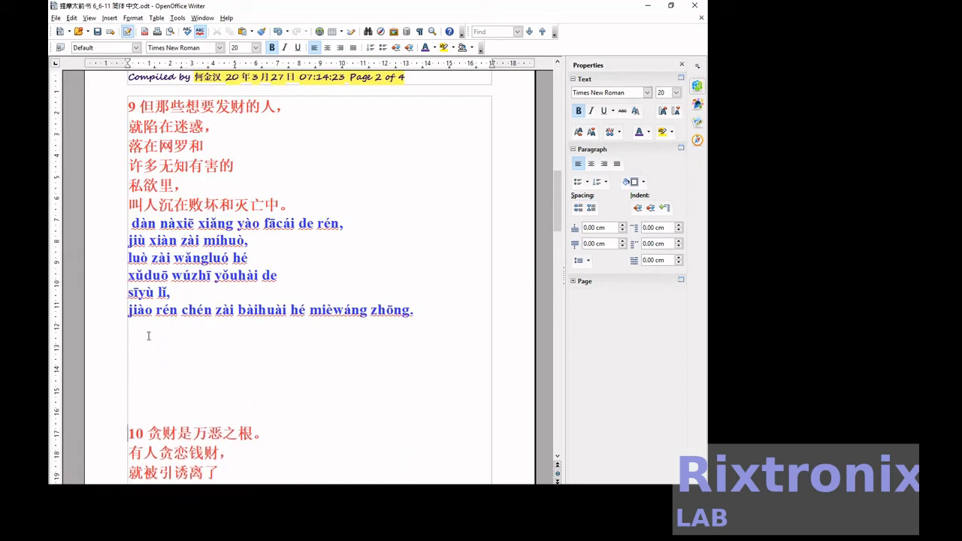
key("Return")
key("Return")
key("Return")
key("Return")
key("Return")
key("Return")
key("Return")
key("Return")
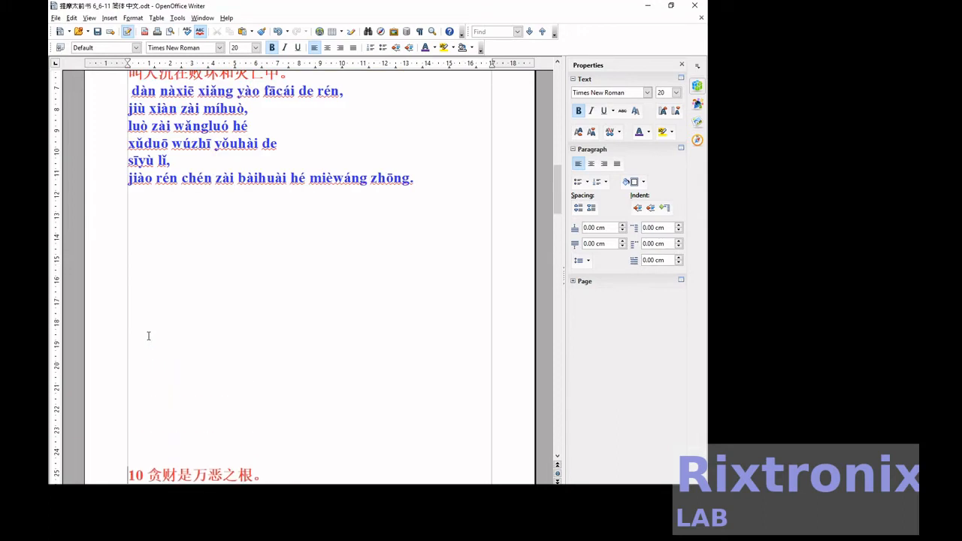
Delete the surplus blank lines between the verse 10 pinyin and Chinese verse 11, keeping one blank line
scroll(148, 335, "down", 10)
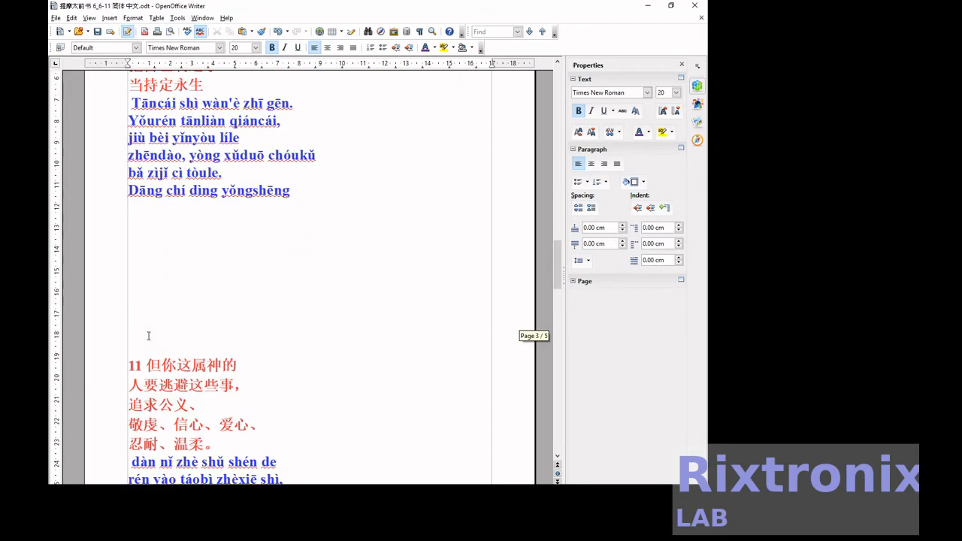
left_click(151, 182)
key("Delete")
key("Delete")
key("Delete")
key("Delete")
key("Delete")
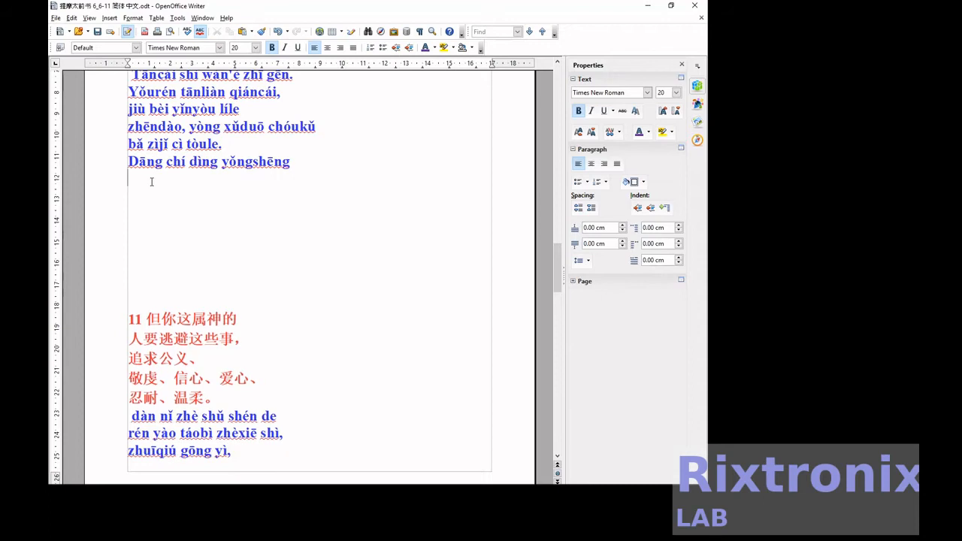
key("Delete")
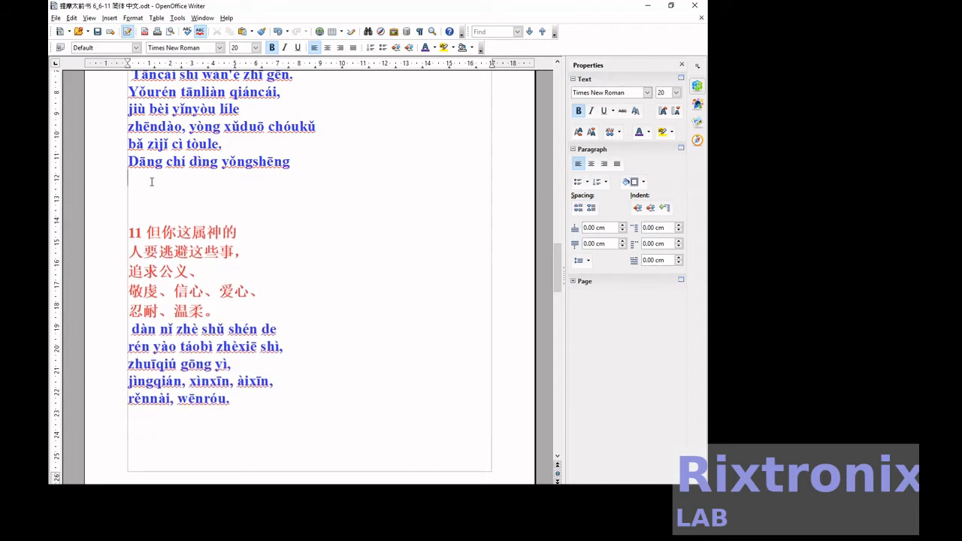
key("Delete")
key("Delete")
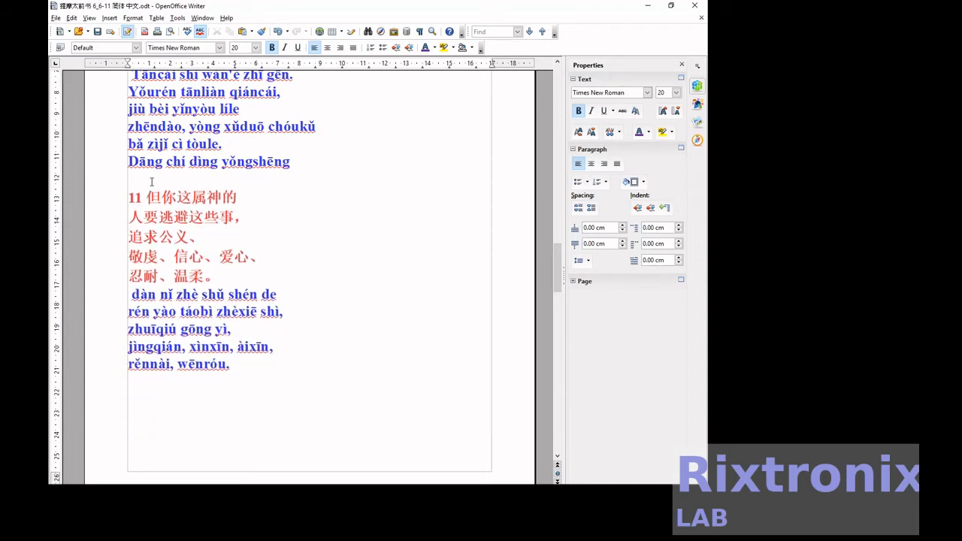
Check the verse layout from page 3 back to page 1 and save the document
scroll(151, 182, "up", 10)
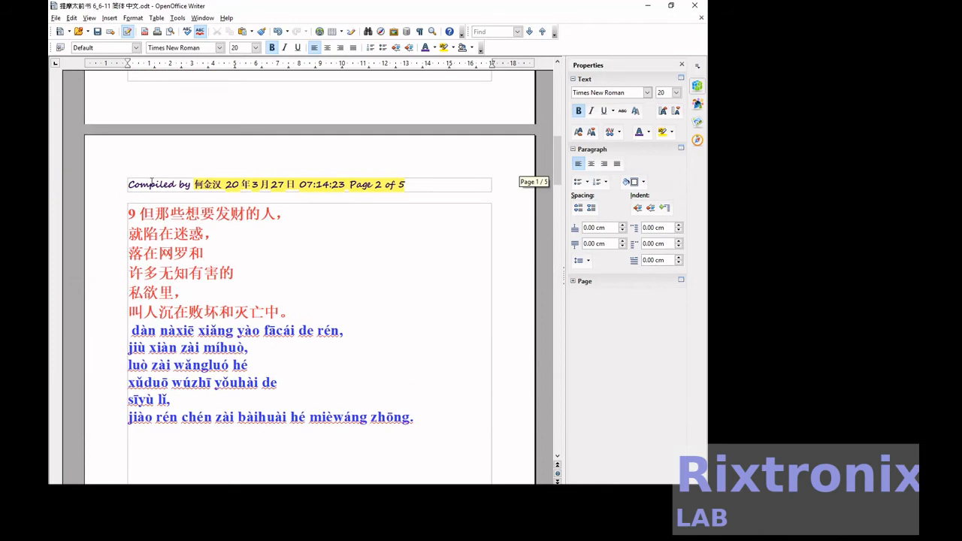
scroll(151, 181, "up", 10)
scroll(151, 182, "up", 2)
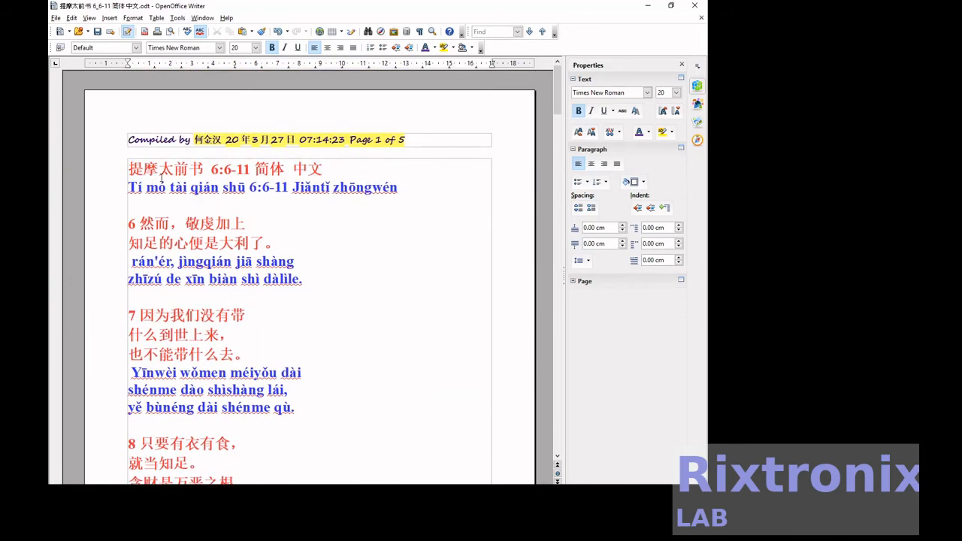
scroll(162, 178, "down", 5)
left_click(98, 35)
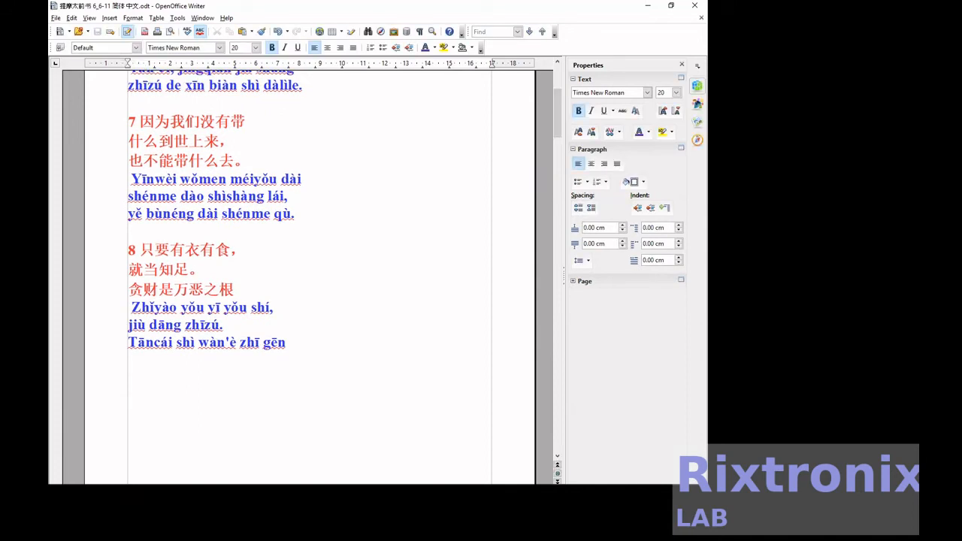
scroll(237, 417, "up", 5)
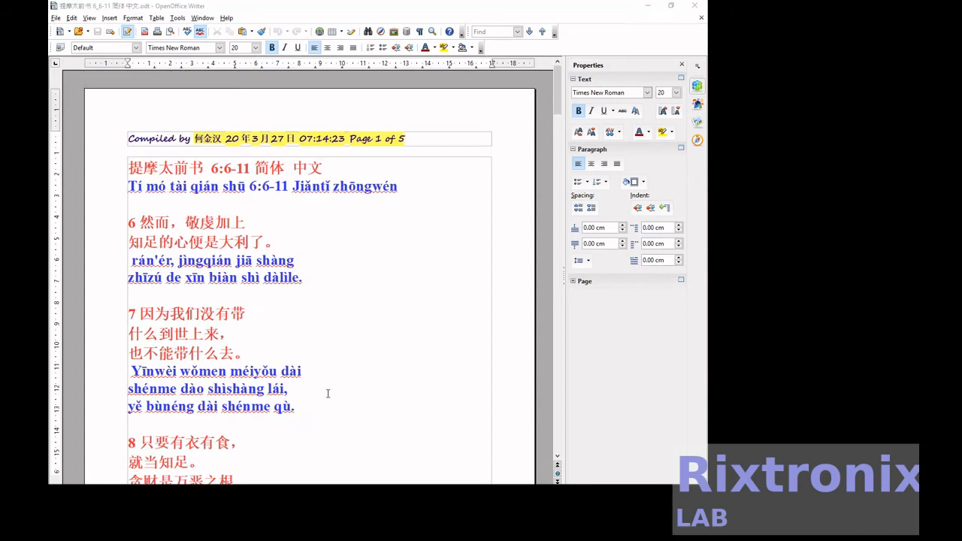
Cut the English title line "1 Timothy 6: 6-11 Simplified Chinese" from the English text on page 4
left_click(421, 359)
key("Page_Down")
key("Page_Down")
key("Page_Down")
key("Page_Down")
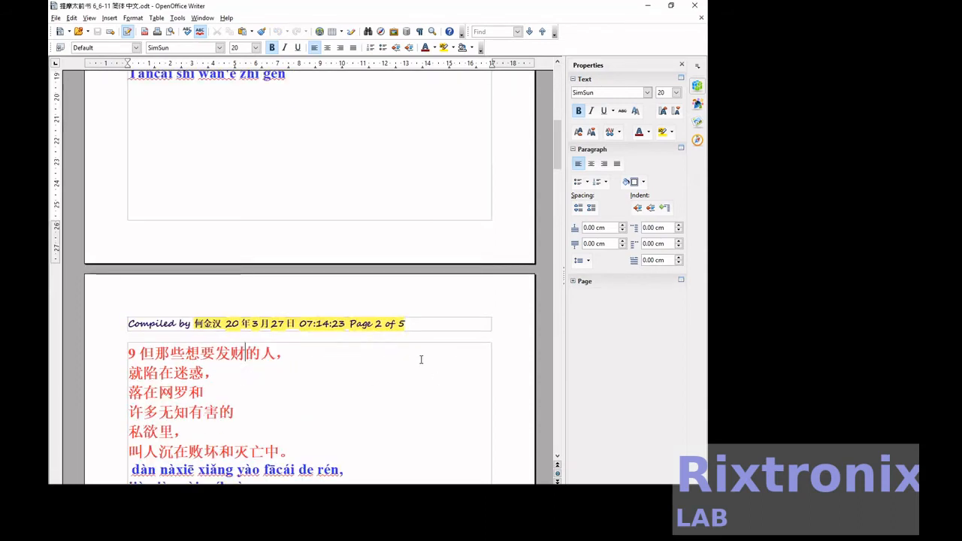
key("Page_Down")
key("Page_Down")
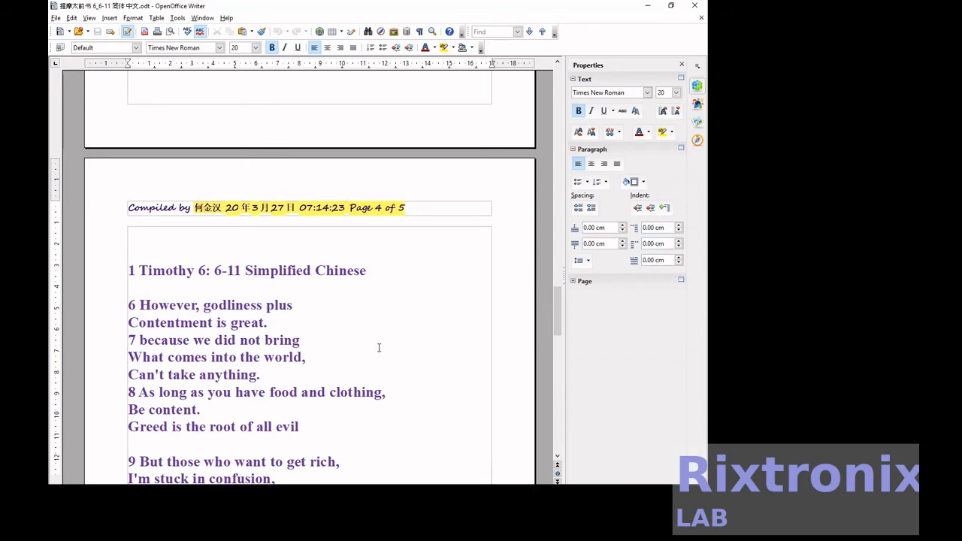
left_click(328, 280)
triple_click(329, 271)
key("ctrl+c")
key("Delete")
Paste the cut English title on a new line directly below the pinyin title on page 1
scroll(328, 278, "up", 5)
scroll(328, 278, "up", 20)
scroll(329, 277, "up", 8)
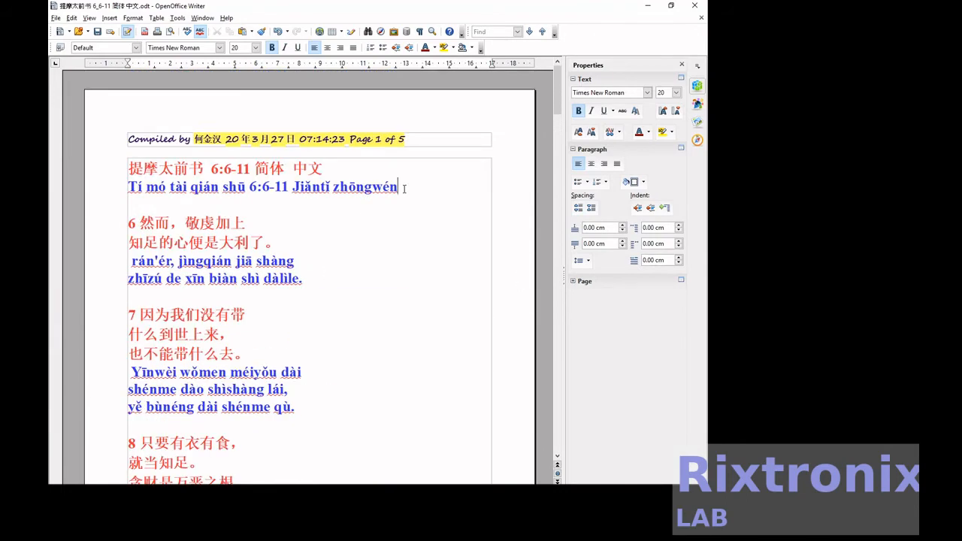
key("Return")
key("ctrl+v")
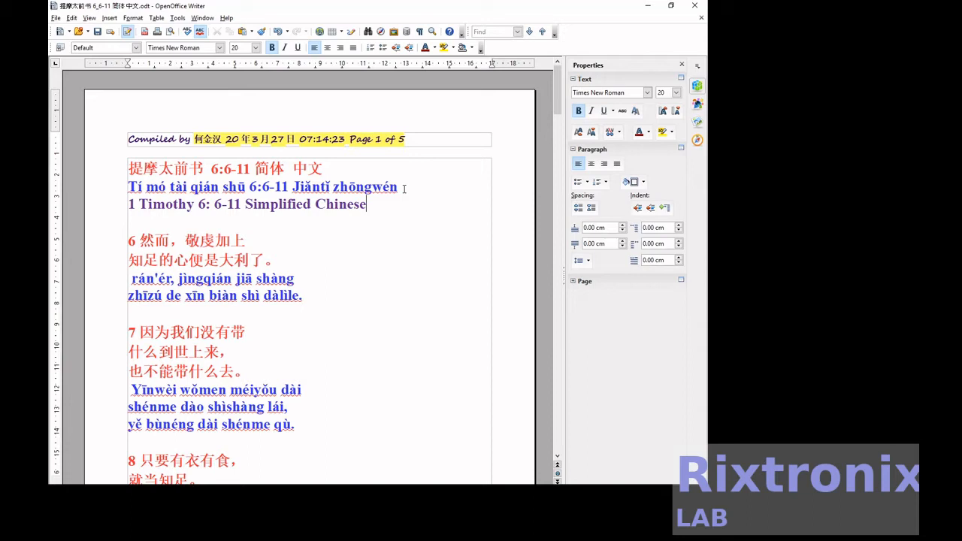
Cut the two English lines of verse 6, from "However, godliness plus" to "Contentment is great."
scroll(403, 188, "down", 15)
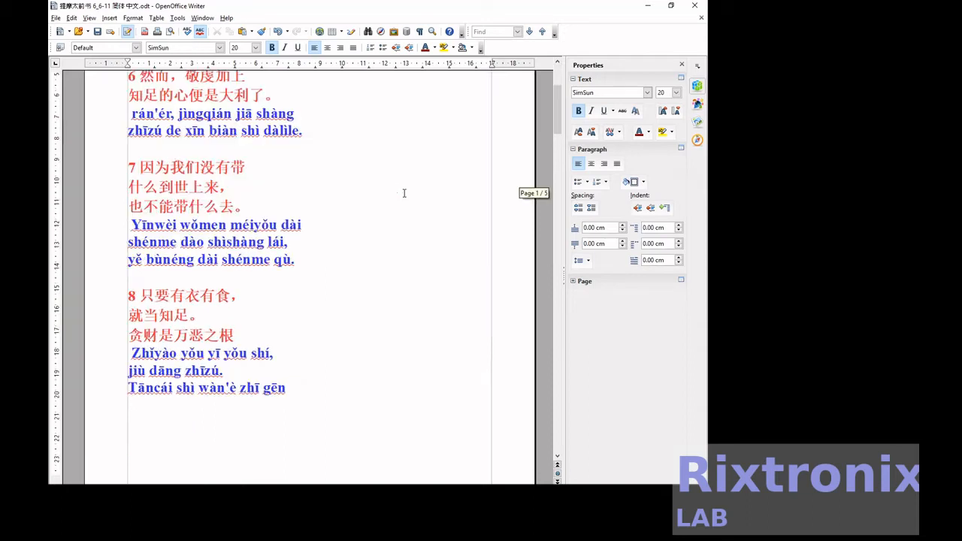
scroll(403, 193, "down", 15)
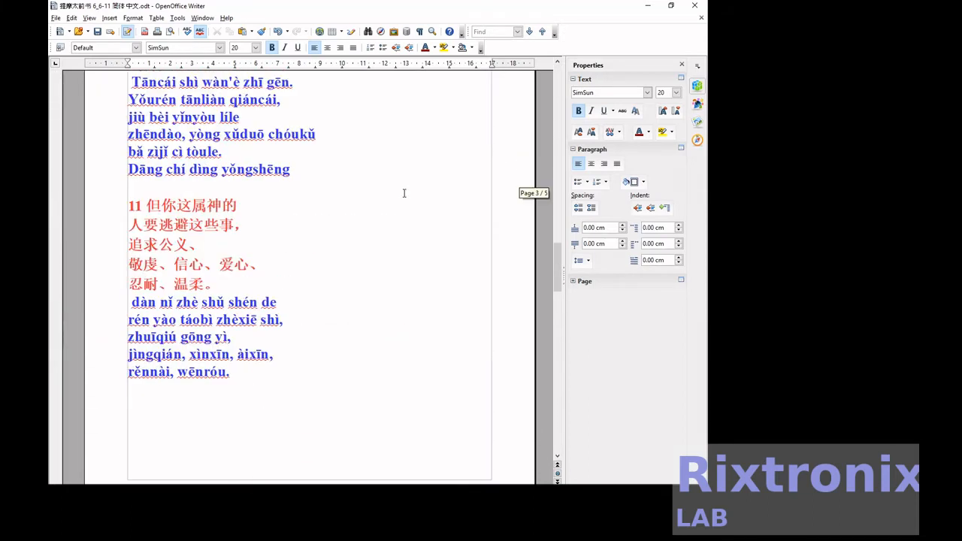
left_click(325, 305)
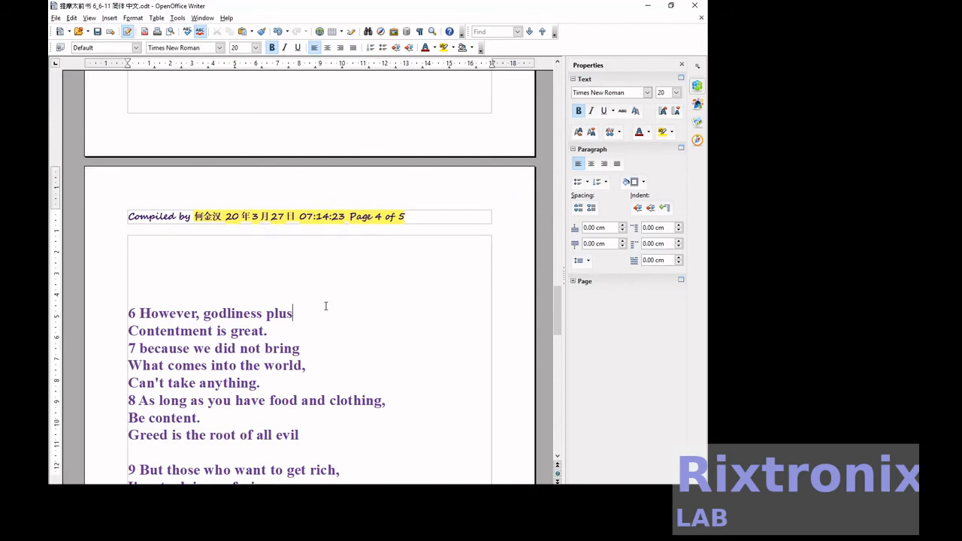
key("shift+Down")
key("shift+Down")
key("ctrl+c")
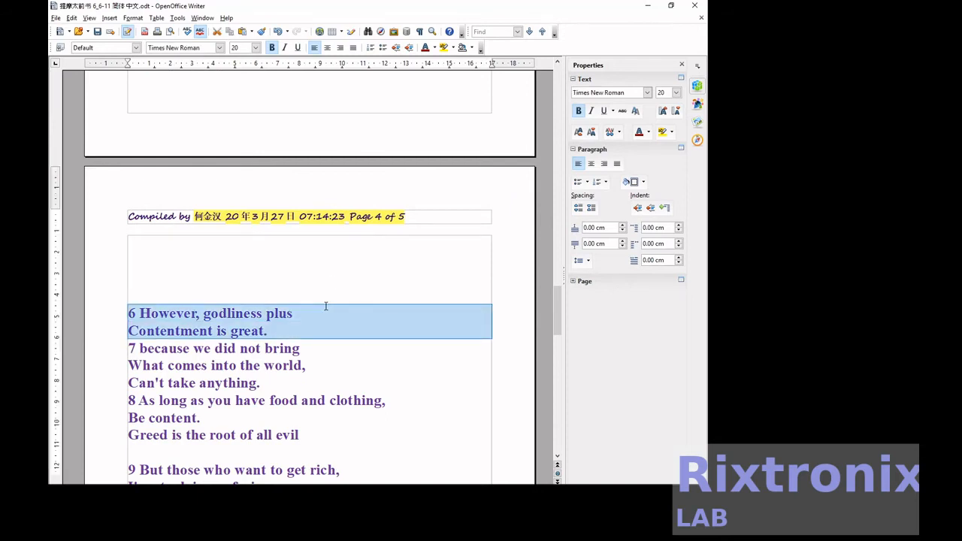
key("Delete")
Paste the cut English lines directly below the verse 6 pinyin and delete their duplicate verse number
scroll(325, 306, "down", 10)
scroll(326, 306, "up", 10)
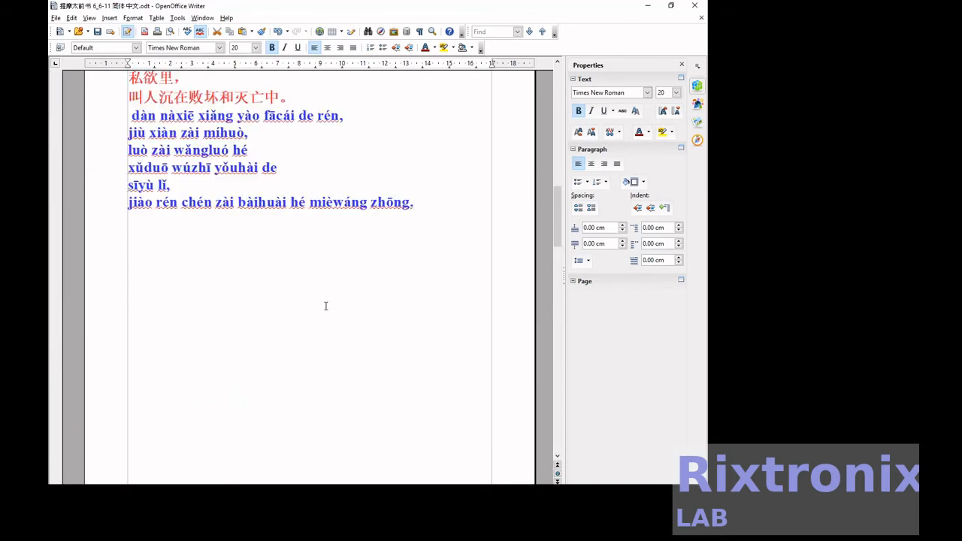
scroll(325, 306, "up", 5)
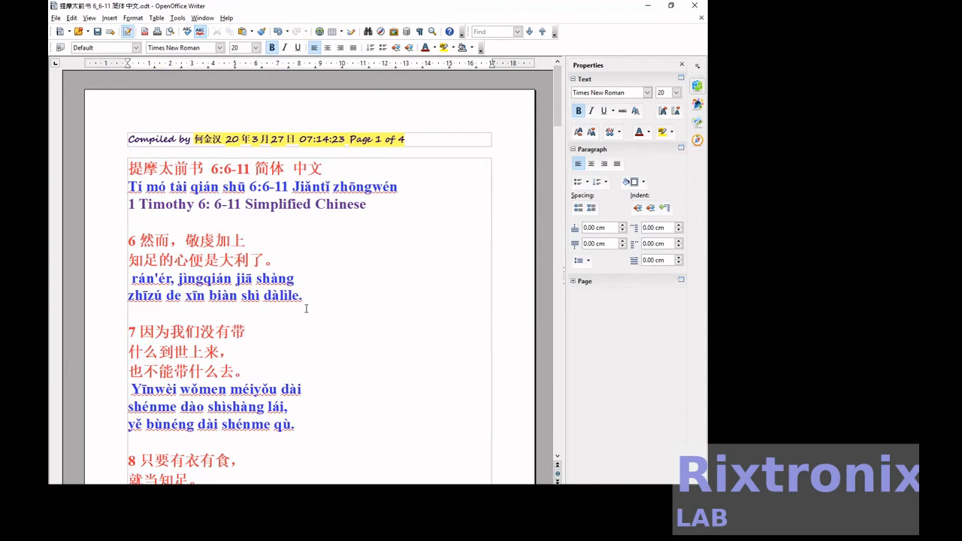
key("Return")
key("ctrl+v")
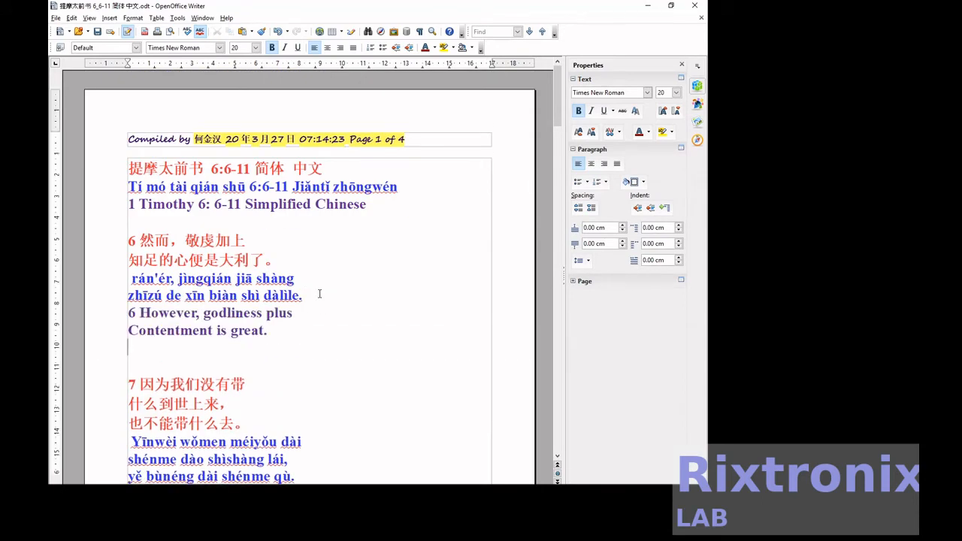
key("Delete")
key("Delete")
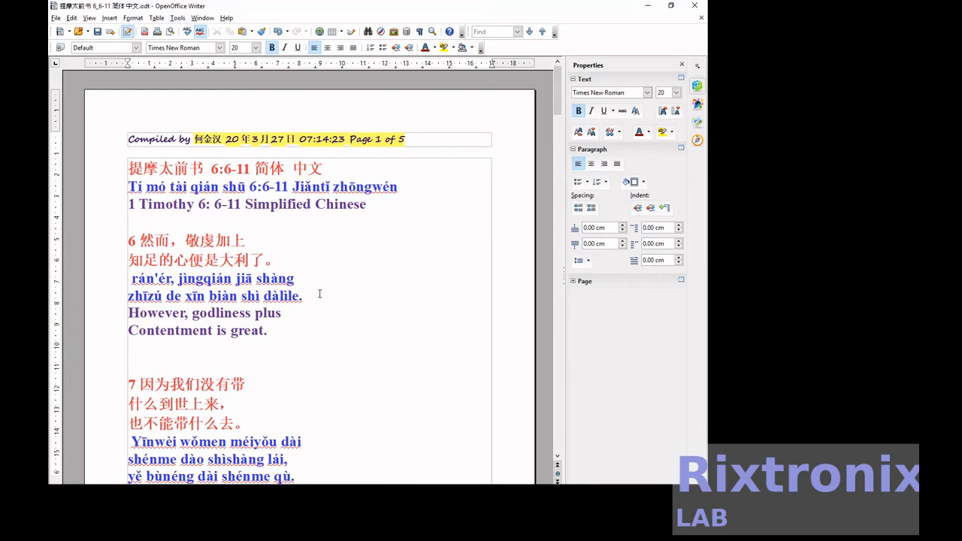
Cut the three English lines of verse 7, from "because we did not bring" to "Can't take anything."
scroll(319, 293, "down", 15)
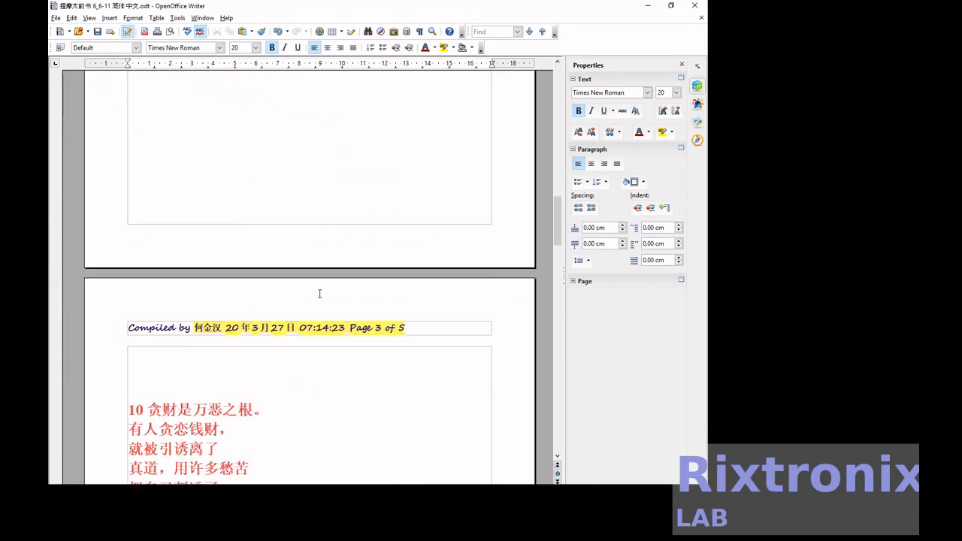
scroll(320, 293, "down", 8)
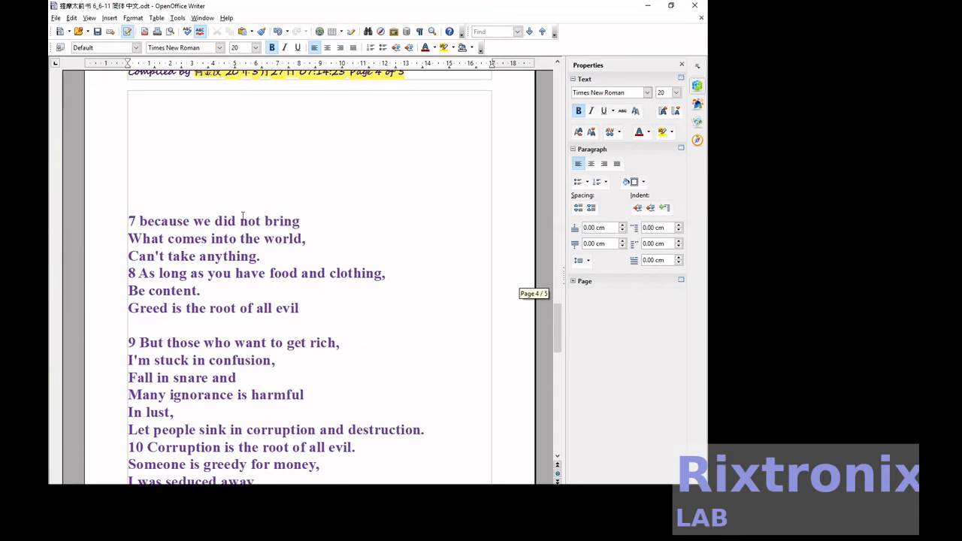
left_click(241, 221)
key("shift+Down")
key("shift+Down")
key("shift+Down")
key("ctrl+c")
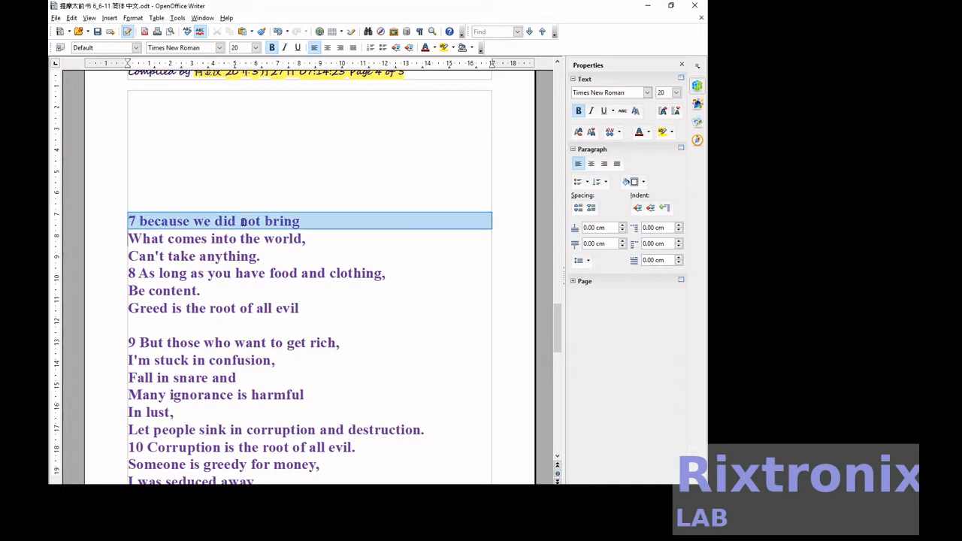
key("Delete")
Paste the cut English lines directly below the verse 7 pinyin and delete their duplicate verse number
scroll(242, 222, "up", 10)
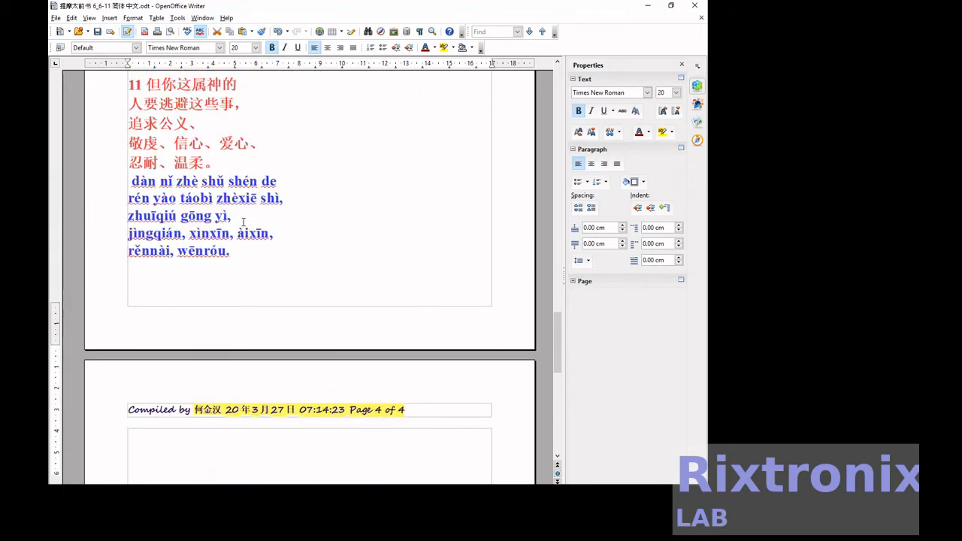
scroll(243, 222, "up", 15)
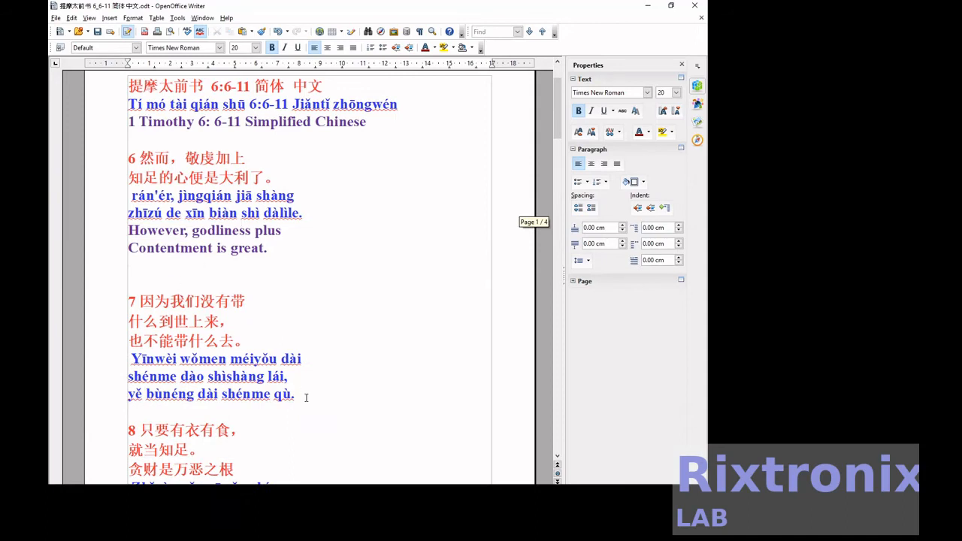
left_click(306, 397)
key("Return")
key("ctrl+v")
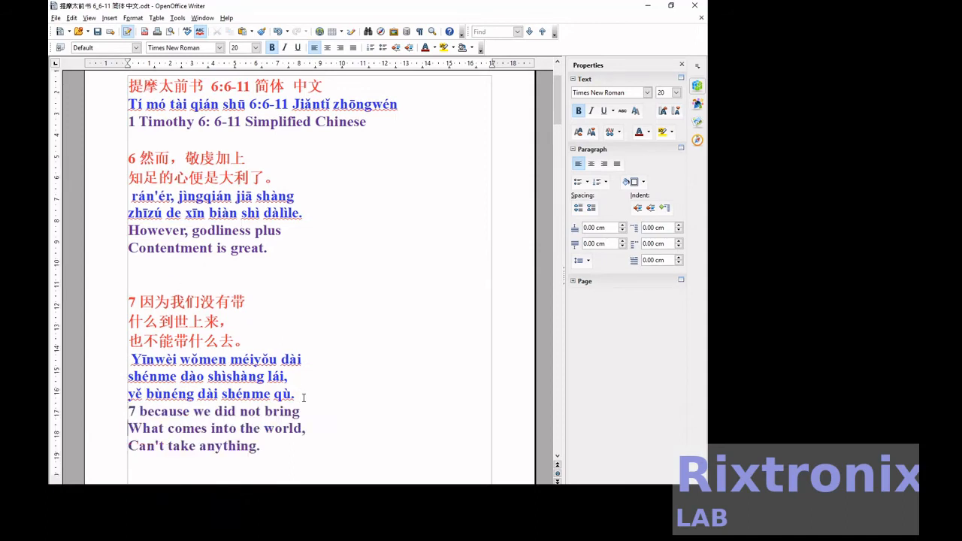
key("Delete")
Cut the three English lines of verse 8, from "As long as you have food and clothing" to "Greed is the root of all evil"
scroll(304, 398, "down", 15)
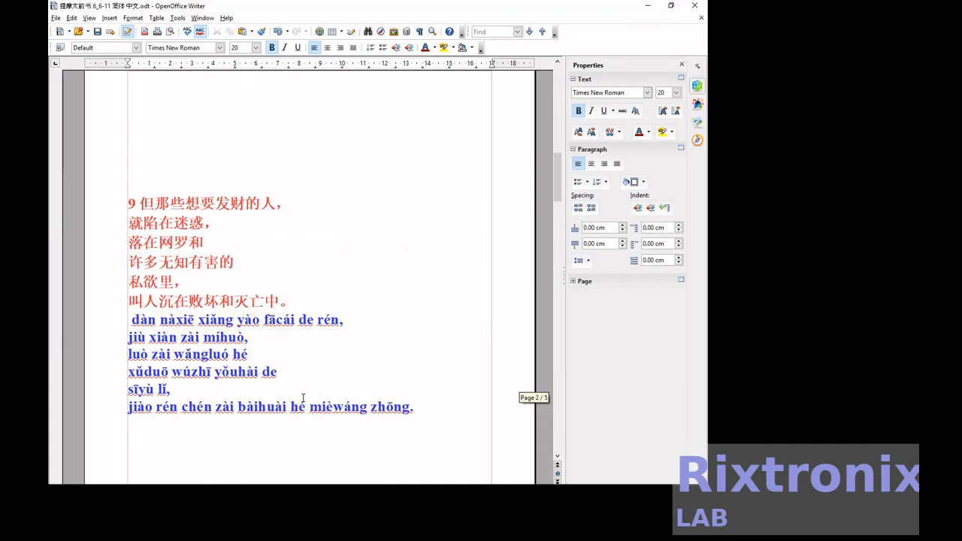
scroll(302, 398, "down", 12)
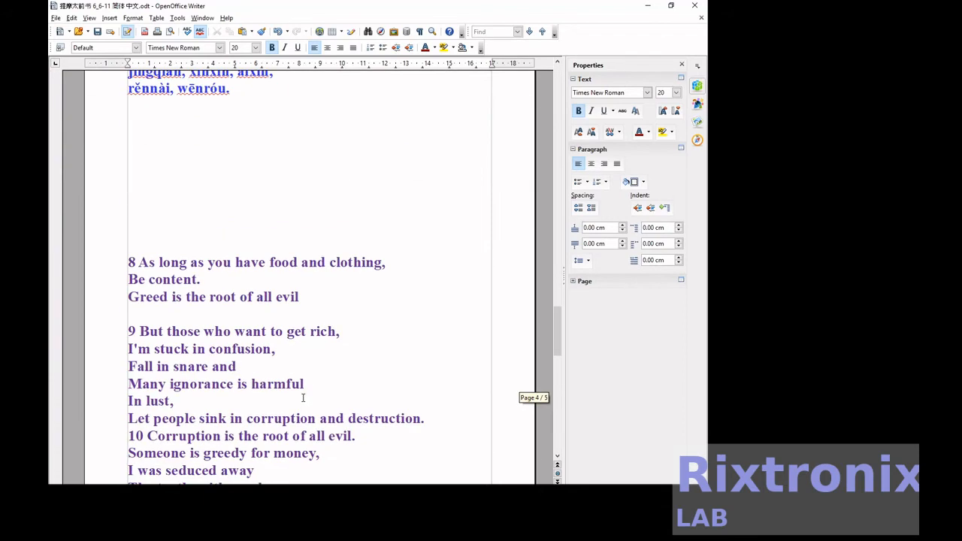
left_click(295, 261)
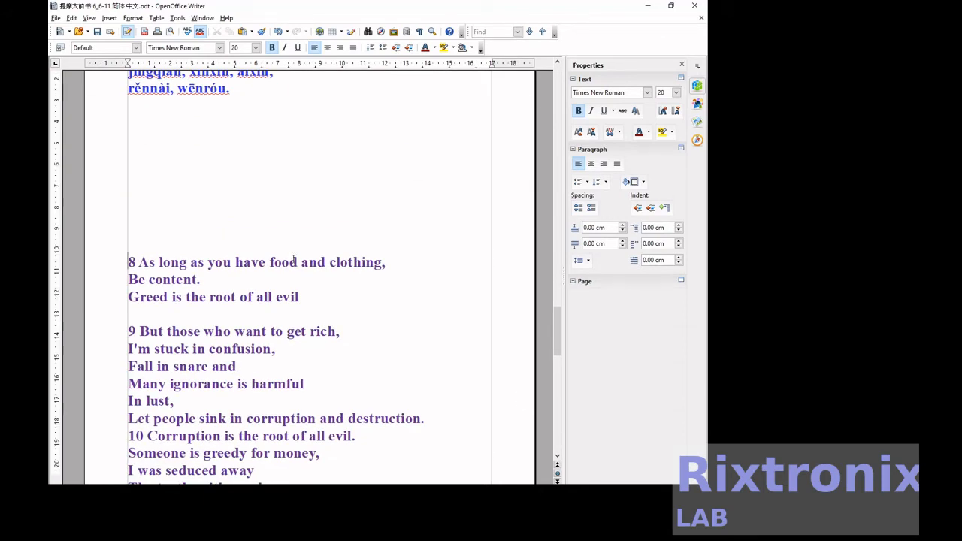
key("shift+Down")
key("shift+Down")
key("shift+Down")
key("ctrl+c")
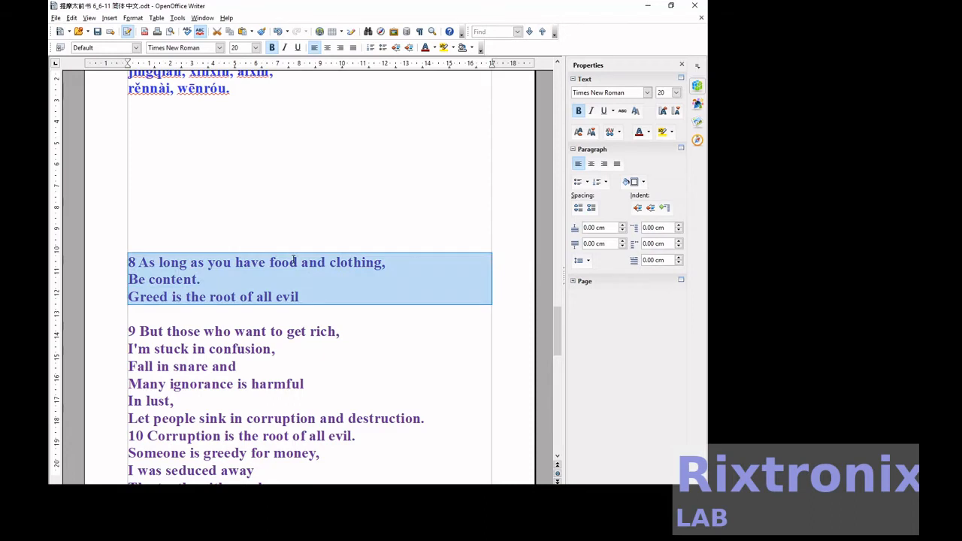
Paste the cut English lines directly after the verse 8 pinyin and delete their duplicate verse number
scroll(294, 261, "up", 20)
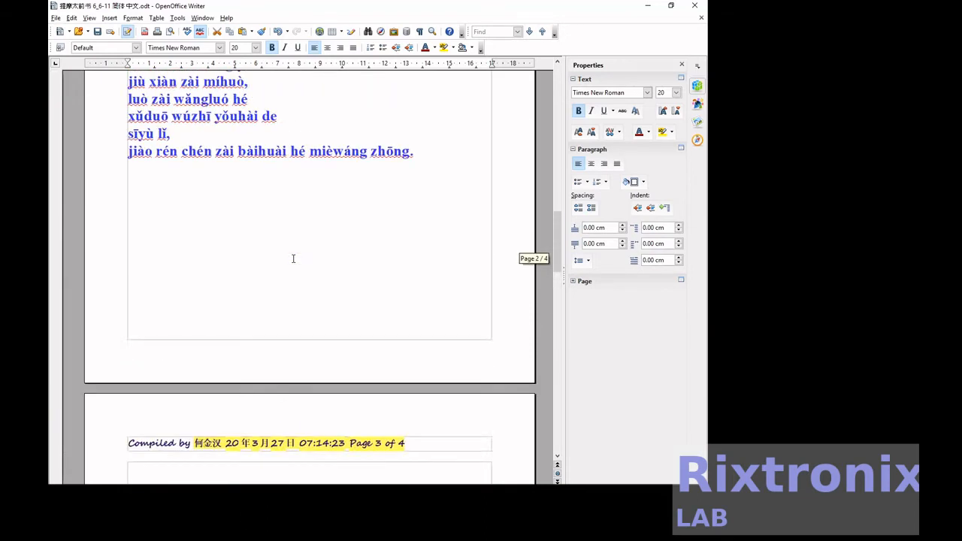
scroll(293, 258, "up", 15)
left_click(293, 258)
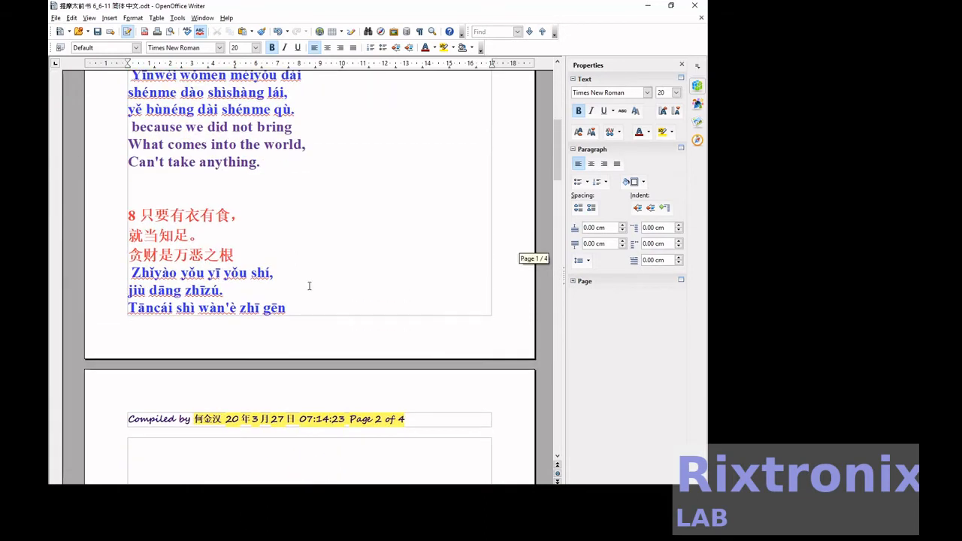
scroll(309, 285, "down", 3)
left_click(297, 290)
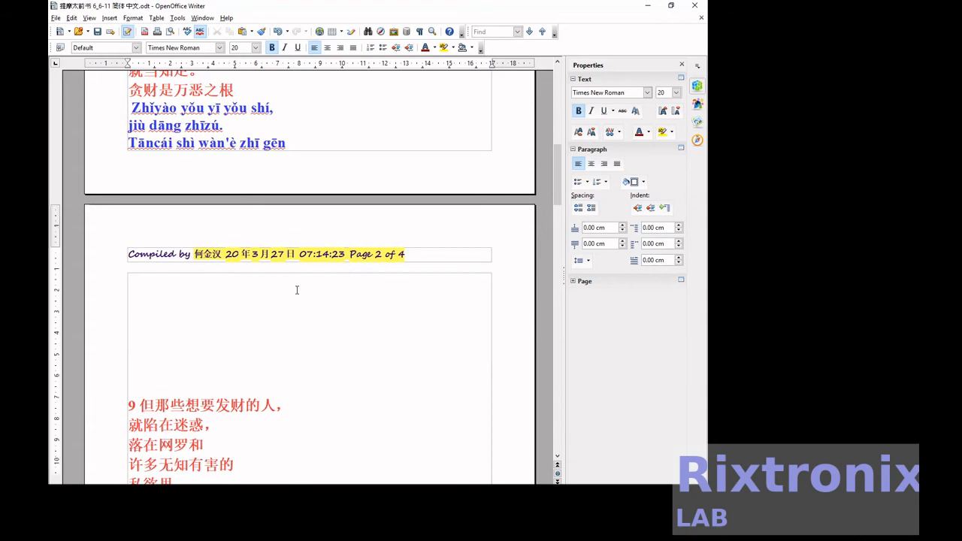
key("ctrl+v")
key("Delete")
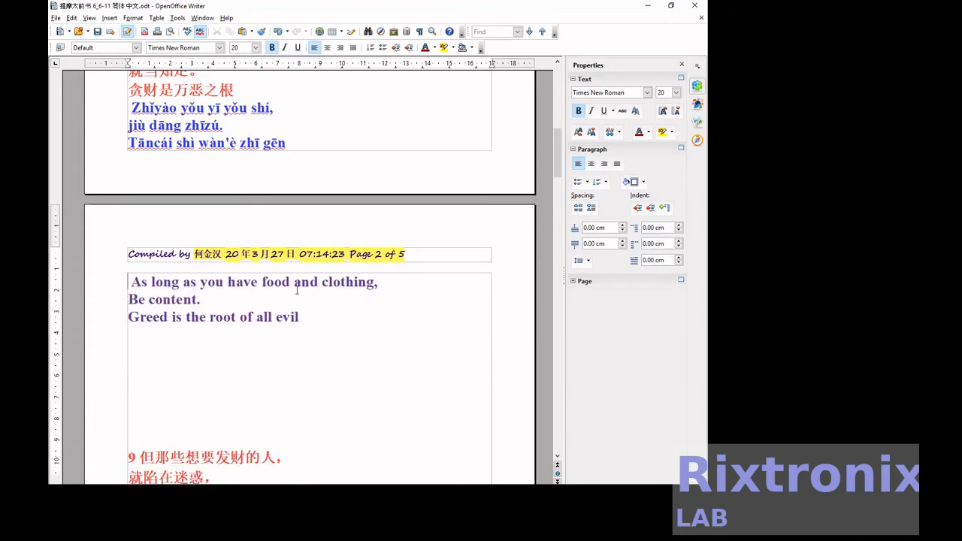
Insert blank lines above the Chinese text of verse 8 so the whole verse moves onto page 2
scroll(297, 290, "up", 3)
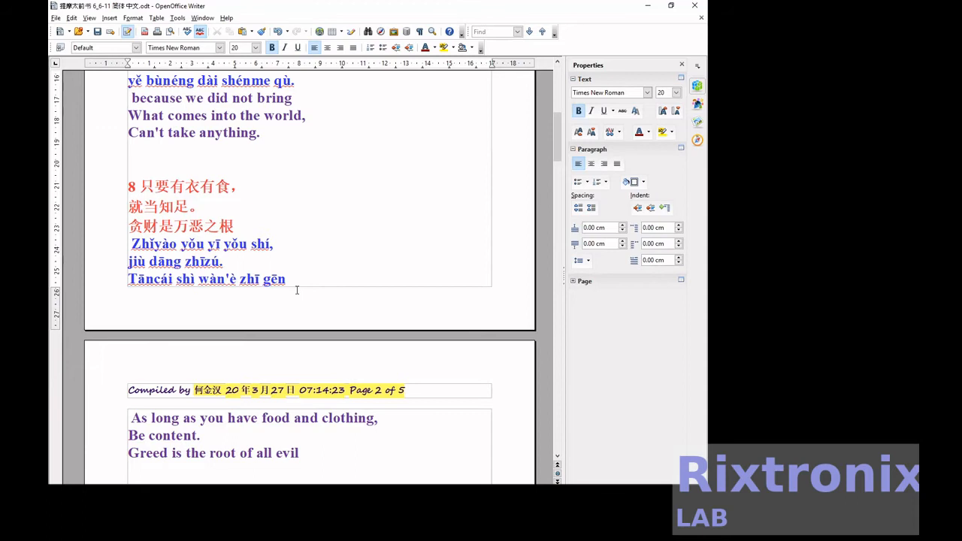
left_click(183, 157)
key("Return")
key("Return")
key("Return")
key("Return")
key("Return")
key("Return")
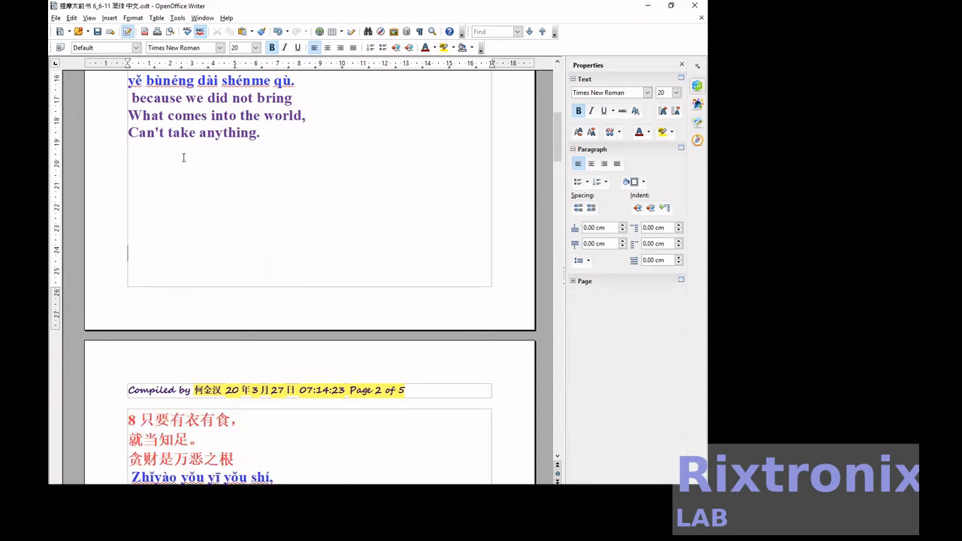
Cut the six English lines of verse 9, from "But those who want to get rich" to "Let people sink in corruption and destruction."
scroll(184, 157, "down", 4)
scroll(183, 157, "down", 20)
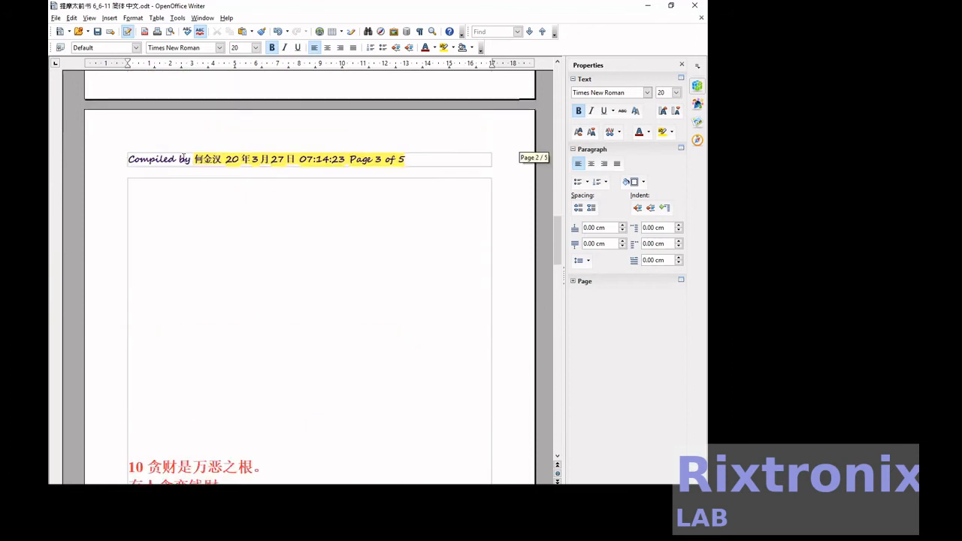
scroll(183, 157, "down", 10)
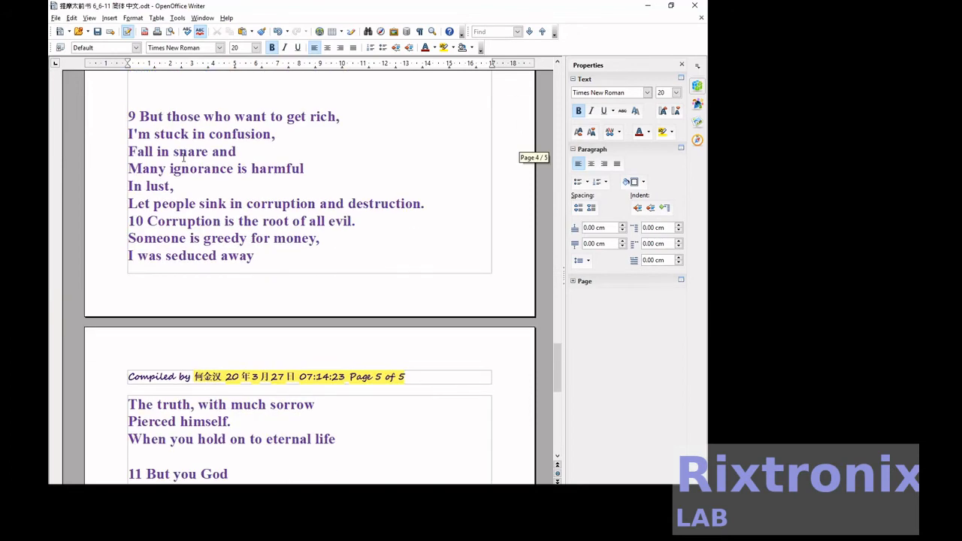
left_click(215, 115)
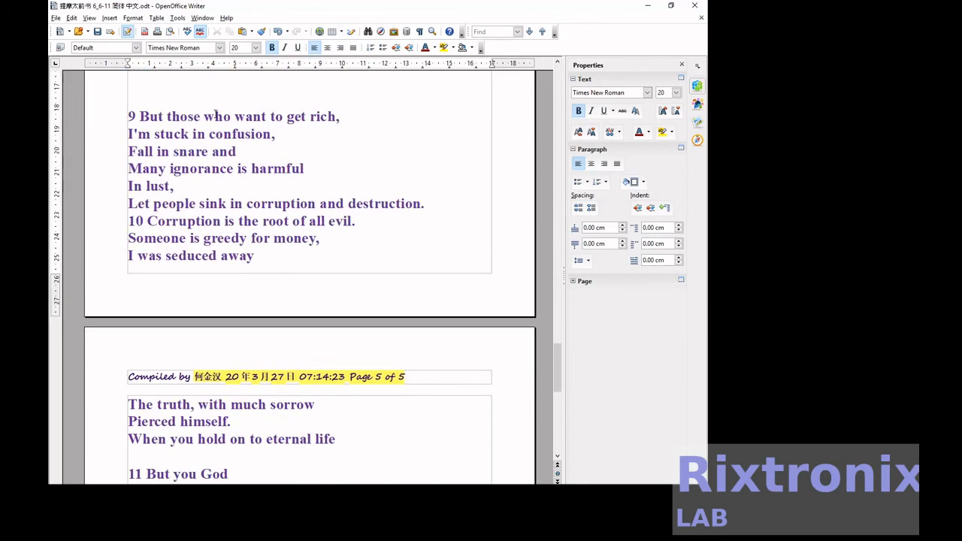
key("Home")
key("shift+Down")
key("shift+Down")
key("shift+Down")
key("shift+Down")
key("shift+Down")
key("shift+Down")
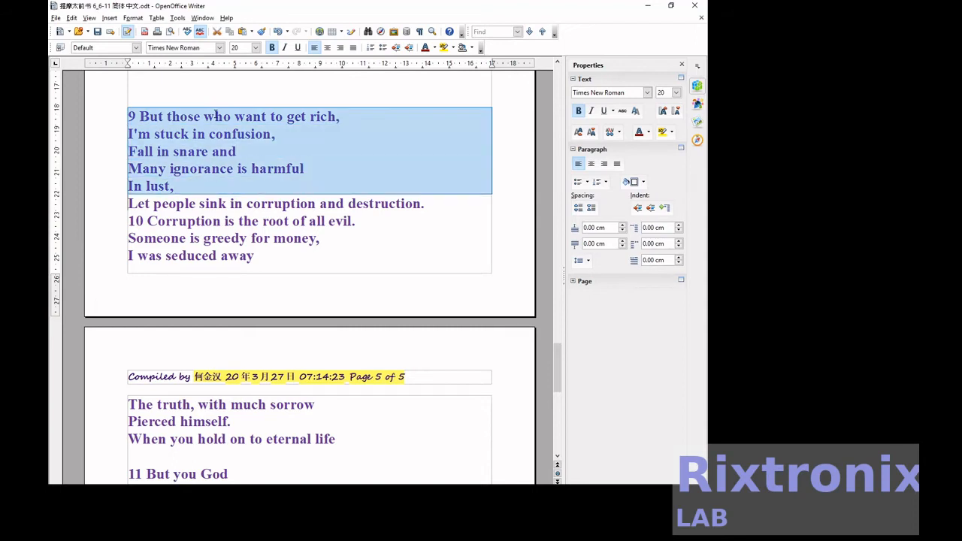
key("ctrl+x")
Paste the cut English lines of verse 9 near the start of page 3, after the verse 9 pinyin
scroll(216, 114, "up", 8)
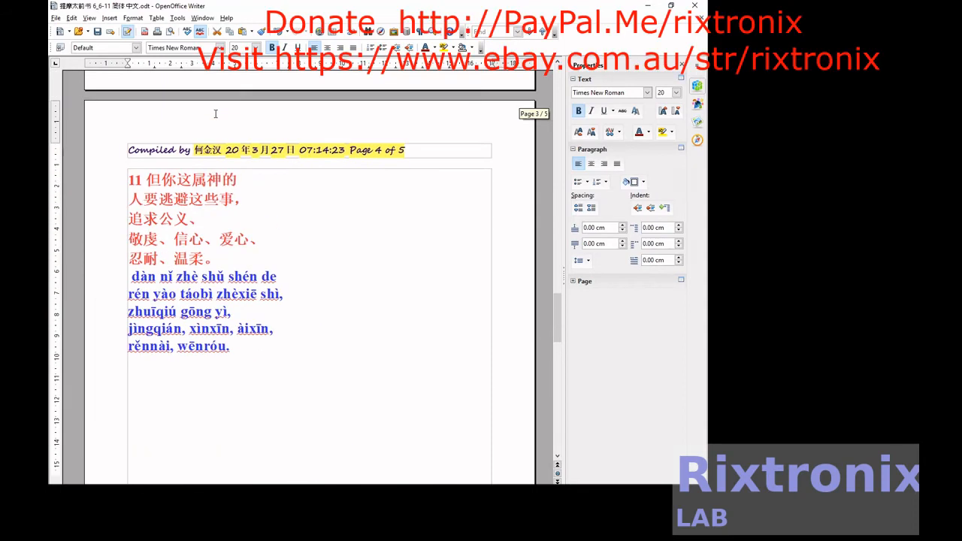
scroll(215, 114, "up", 12)
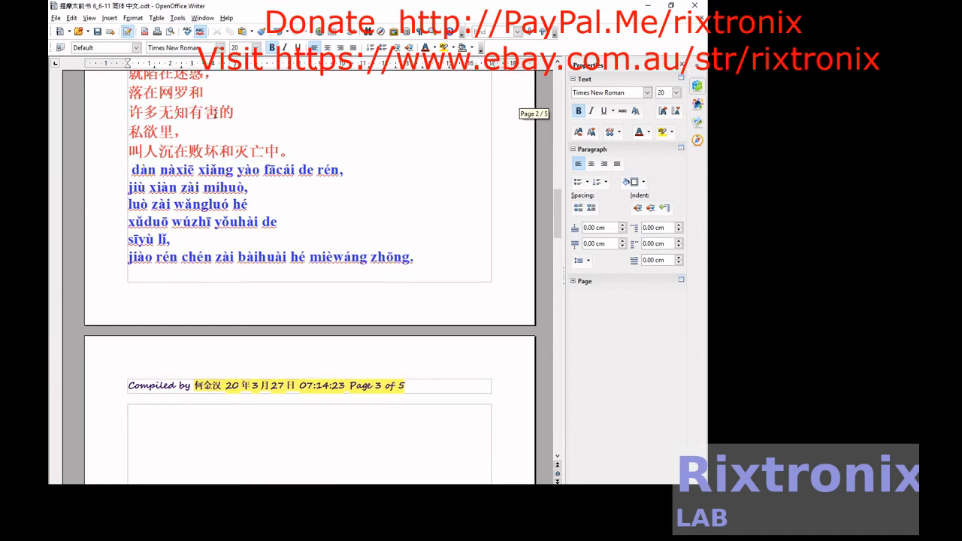
scroll(214, 113, "down", 4)
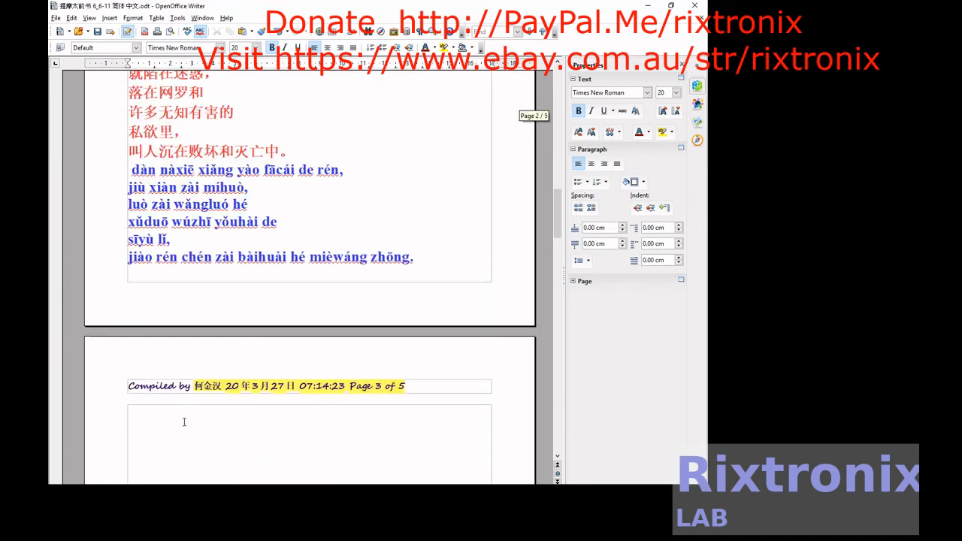
key("ctrl+v")
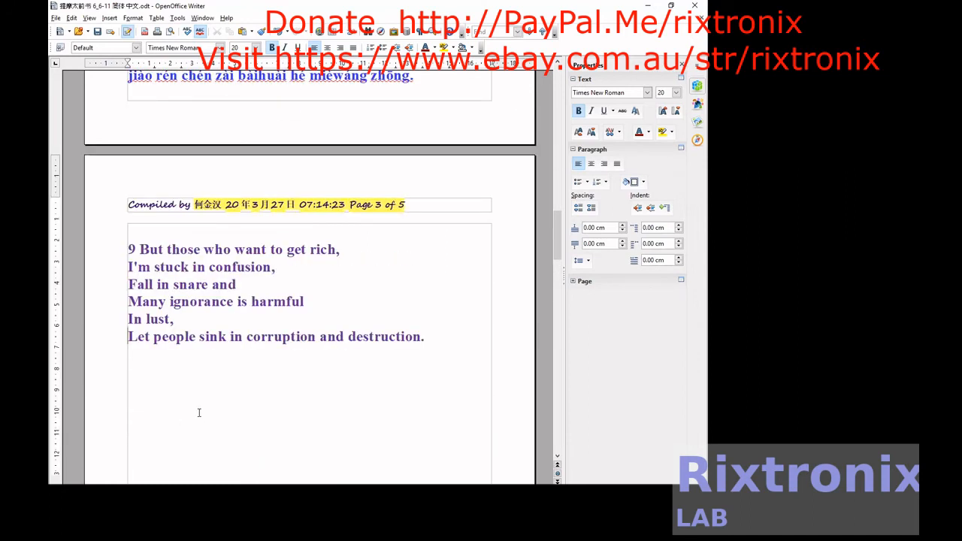
Insert blank lines above the Chinese text of verse 9 to push the verse down toward page 3
key("Up")
key("Up")
key("Up")
key("Up")
key("Up")
key("Up")
key("Up")
key("Up")
key("Up")
key("Up")
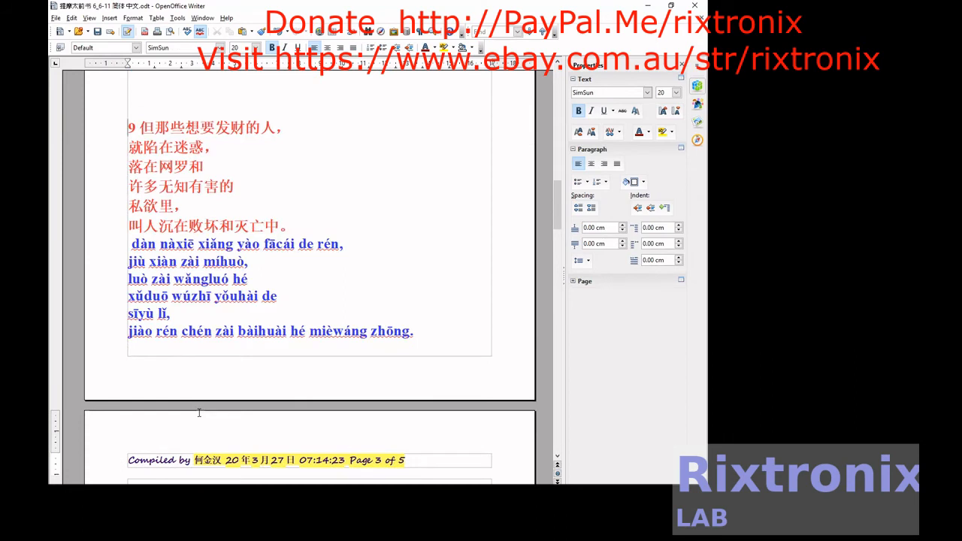
key("Return")
key("Return")
key("Return")
key("Return")
key("Return")
key("Return")
key("Return")
key("Return")
key("Return")
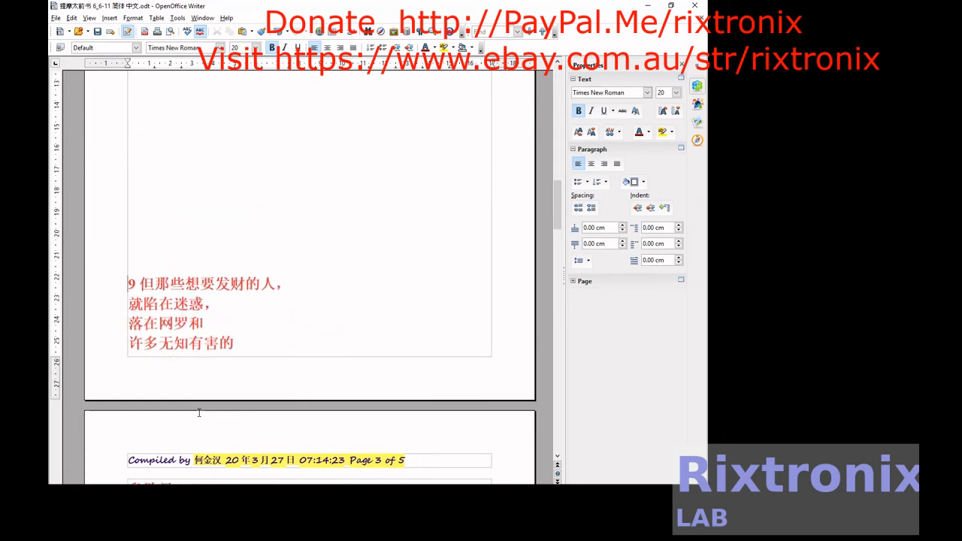
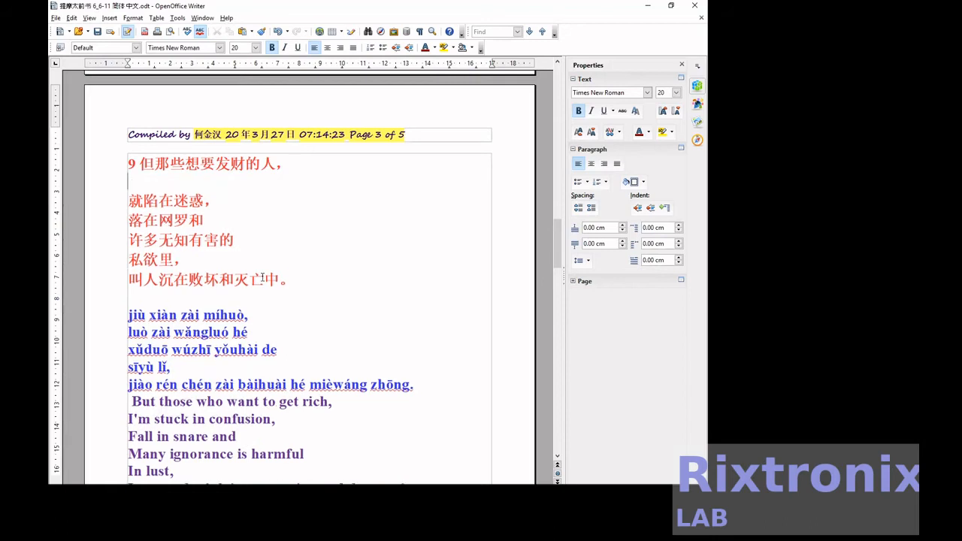
Paste the pinyin line "dàn nàxiē xiǎng yào fācái de rén," beneath the first Chinese line of verse 9
key("Down")
key("Down")
key("Down")
key("Down")
key("Down")
key("Down")
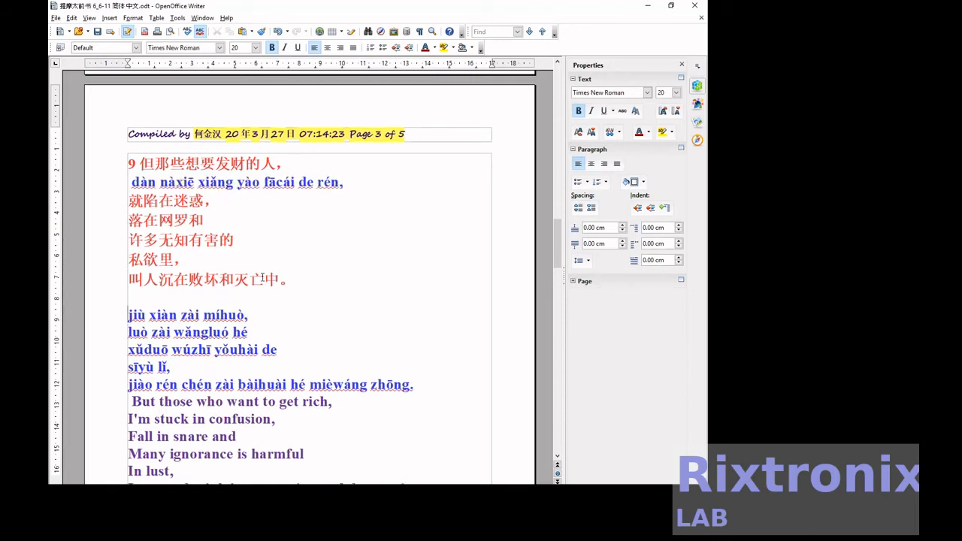
Move the pinyin line "jiù xiàn zài míhuò," beneath the Chinese line "就陷在迷惑," in verse 9
key("shift+End")
key("ctrl+x")
key("Up")
key("Up")
key("Up")
key("Up")
key("Up")
key("End")
key("Return")
key("ctrl+v")
Cut the pinyin line "luò zài wǎngluó hé" and place the cursor at the end of the Chinese line "落在网罗和"
key("Down")
key("End")
key("shift+Home")
key("ctrl+x")
key("Up")
key("Up")
key("Up")
key("Up")
key("Up")
key("Up")
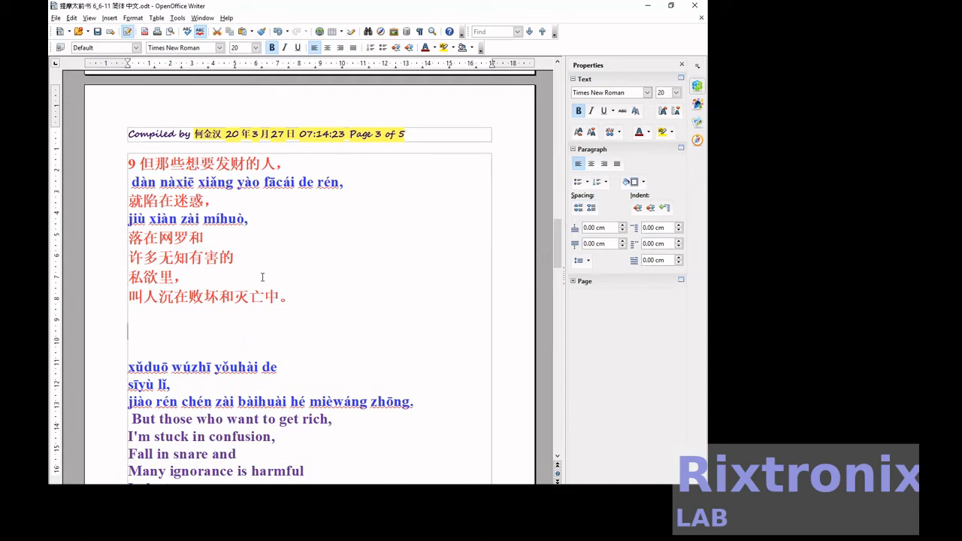
key("End")
key("ctrl+Return")
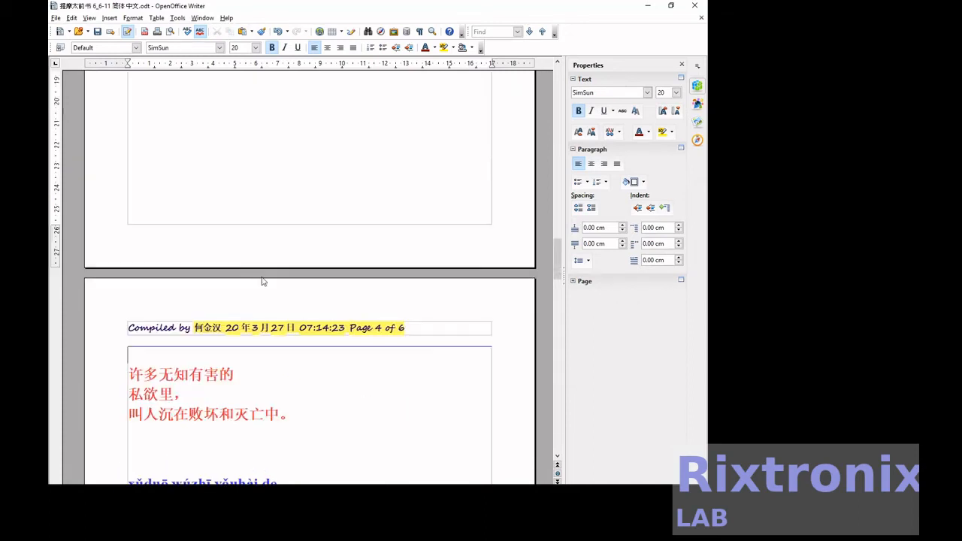
scroll(262, 277, "up", 3)
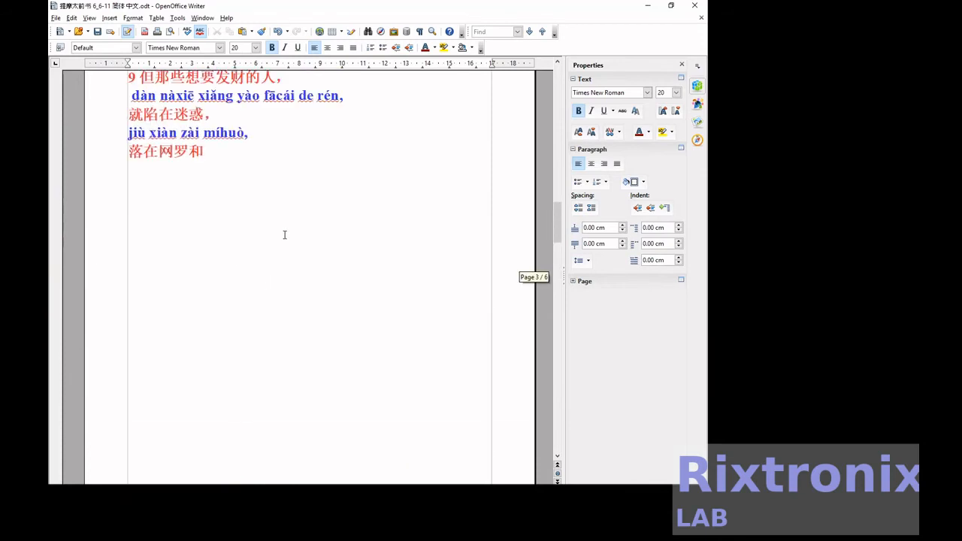
key("ctrl+z")
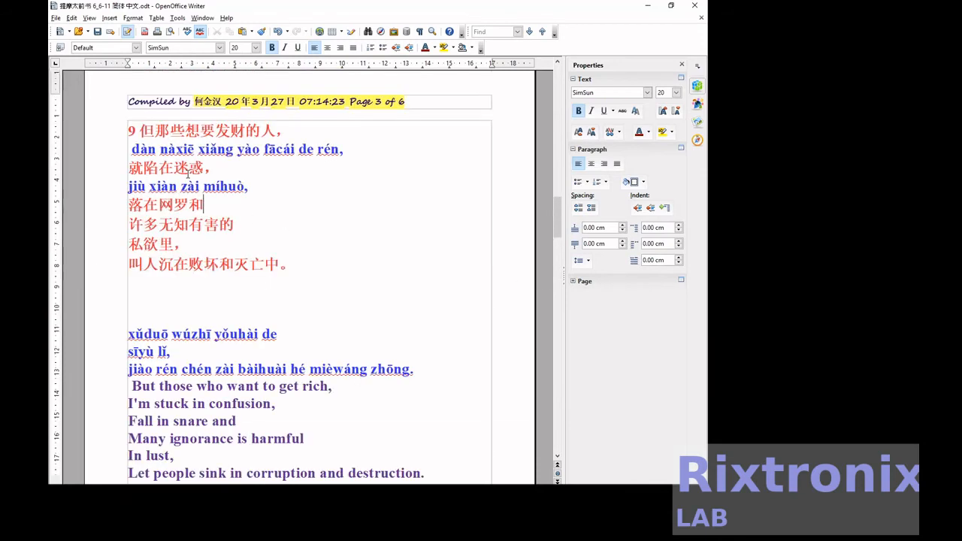
Paste the cut pinyin "luò zài wǎngluó hé" on a new line beneath "落在网罗和"
key("Return")
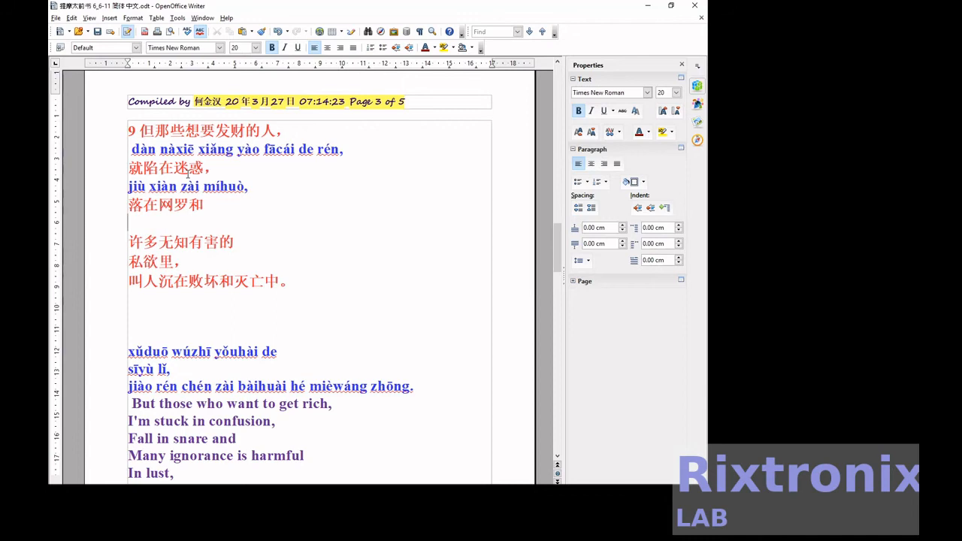
key("ctrl+v")
Move the pinyin line "xǔduō wúzhī yǒuhài de" beneath the Chinese line "许多无知有害的" in verse 9
key("Down")
key("Down")
key("Down")
key("Down")
key("Down")
key("Down")
key("Down")
key("Down")
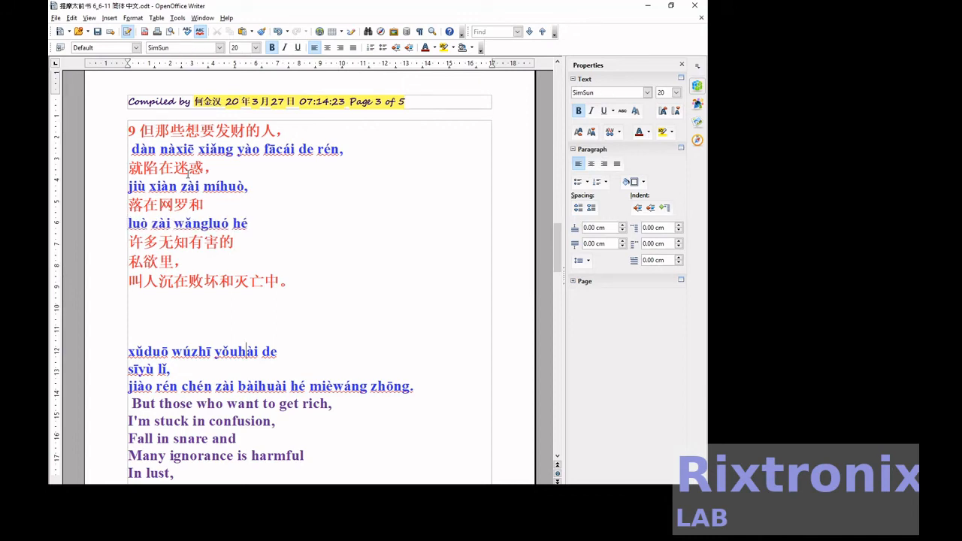
key("Up")
key("Home")
key("shift+End")
key("ctrl+x")
key("Up")
key("Up")
key("Up")
key("Up")
key("End")
key("Return")
key("ctrl+v")
Move the pinyin line "sīyù lǐ," beneath the Chinese line "私欲里," in verse 9
key("Down")
key("Down")
key("Down")
key("Down")
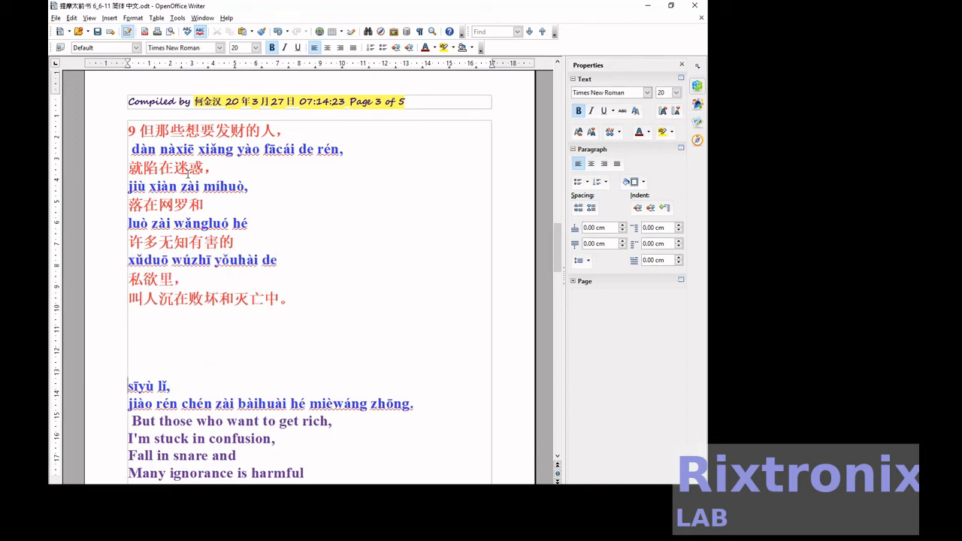
key("shift+Home")
key("ctrl+x")
key("Up")
key("Up")
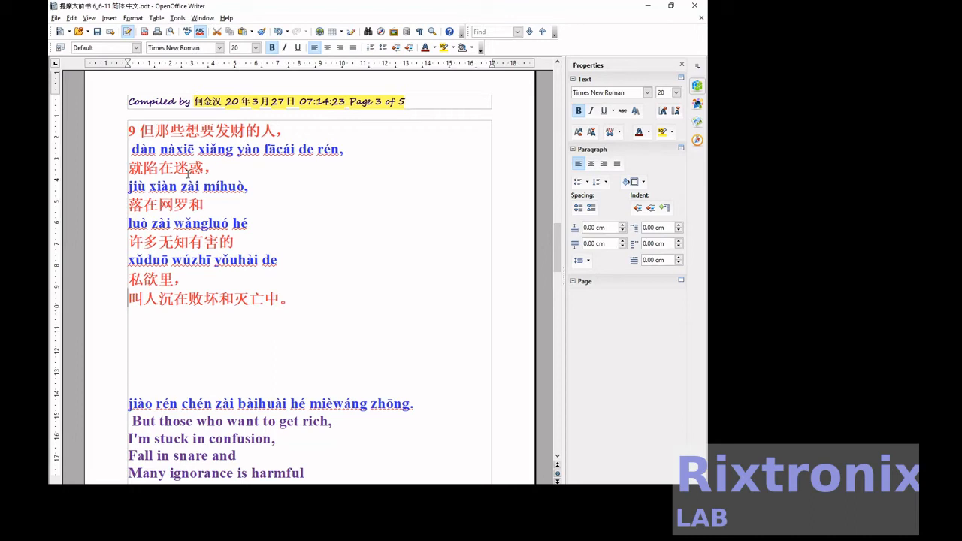
key("Return")
key("Up")
key("ctrl+v")
Delete the blank lines between verse 9's last Chinese line and the pinyin "jiào rén chén zài bàihuài hé mièwáng zhōng."
key("Down")
key("Down")
key("Delete")
key("Delete")
key("Delete")
key("Delete")
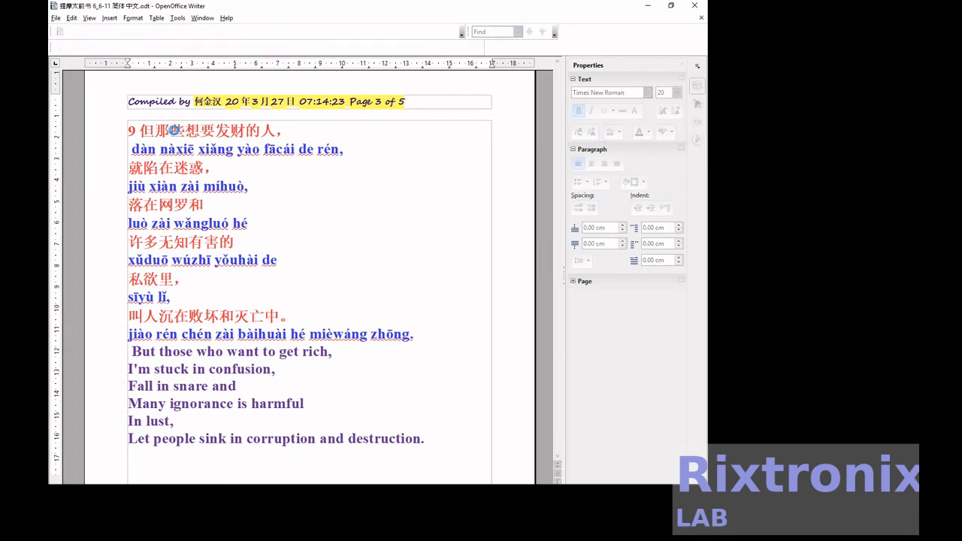
Move the pinyin line "Tāncái shì wàn'è zhī gēn." beneath the first Chinese line of verse 10
scroll(180, 144, "down", 5)
scroll(180, 144, "down", 12)
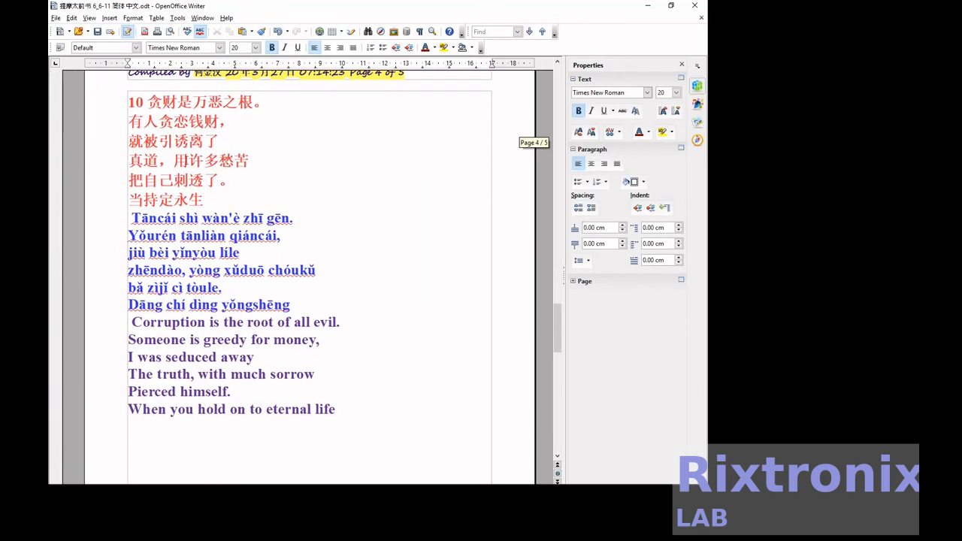
left_click(207, 213)
key("Home")
key("shift+End")
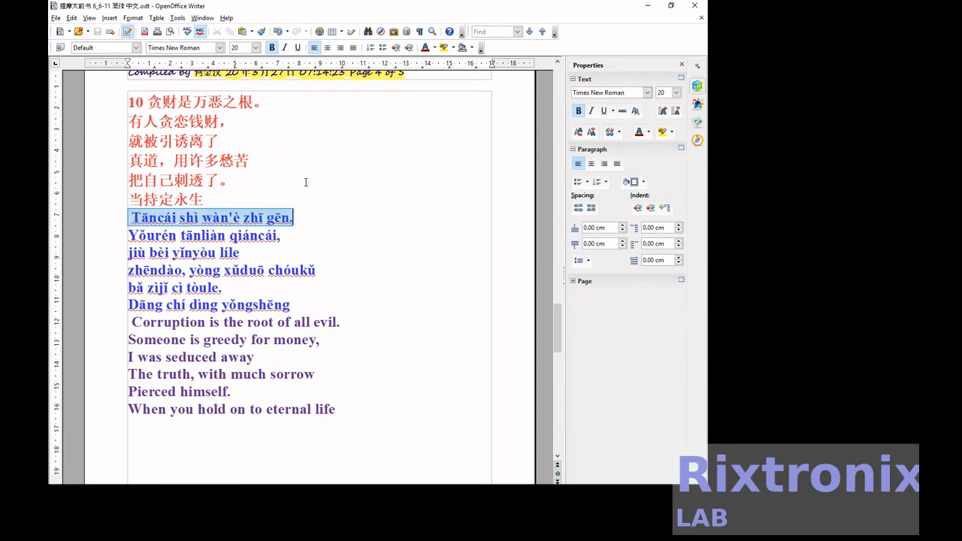
key("Delete")
key("Up")
key("Up")
key("Up")
key("Up")
key("Up")
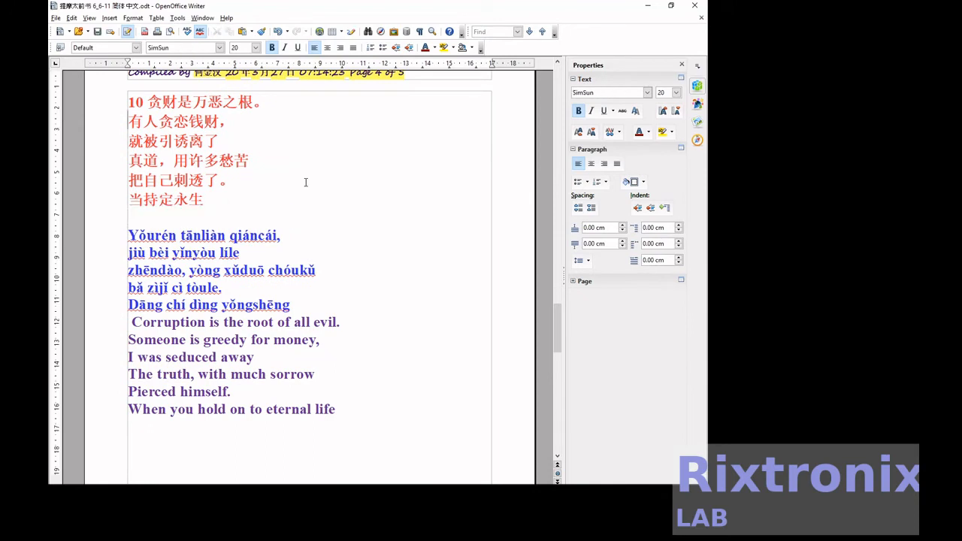
key("Return")
key("ctrl+v")
Move the pinyin line "Yǒurén tānliàn qiáncái," beneath the Chinese line "有人贪恋钱财，" in verse 10
key("Down")
key("Down")
key("Down")
key("Down")
key("Down")
key("Down")
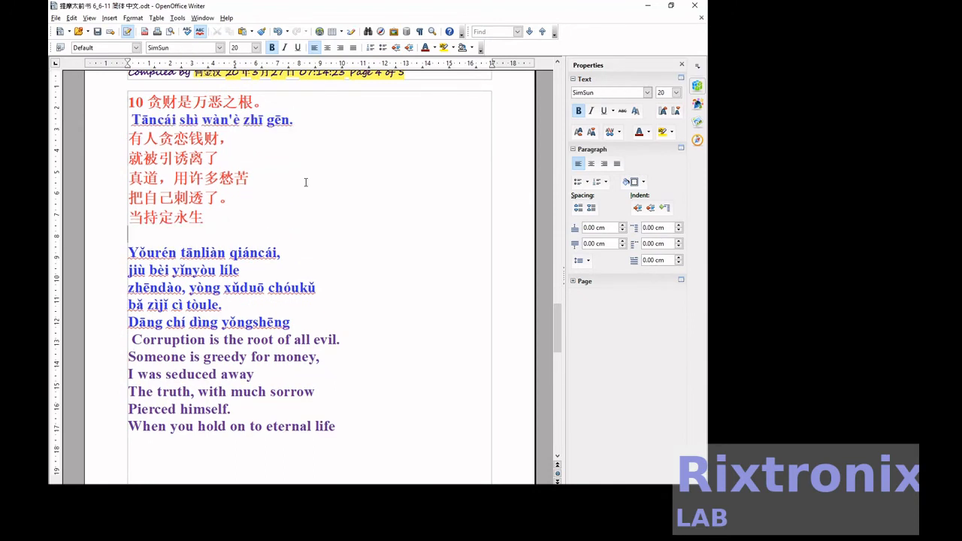
key("Up")
key("shift+Home")
key("ctrl+x")
key("Up")
key("Up")
key("Up")
key("Up")
key("Up")
key("Up")
key("End")
key("Return")
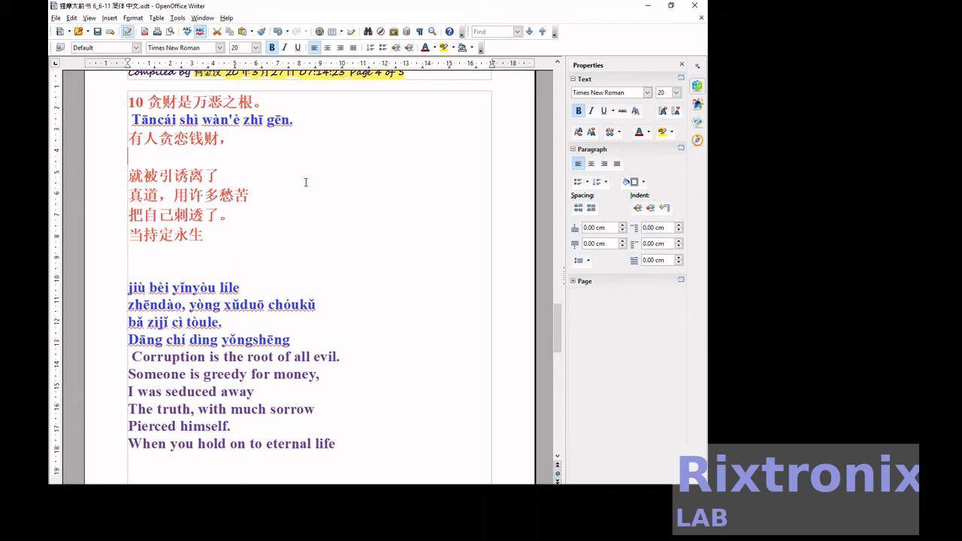
key("ctrl+v")
Move the pinyin line "jiù bèi yǐnyòu líle" beneath the Chinese line "就被引诱离了" in verse 10
key("Down")
key("Down")
key("Down")
key("Down")
key("Down")
key("Down")
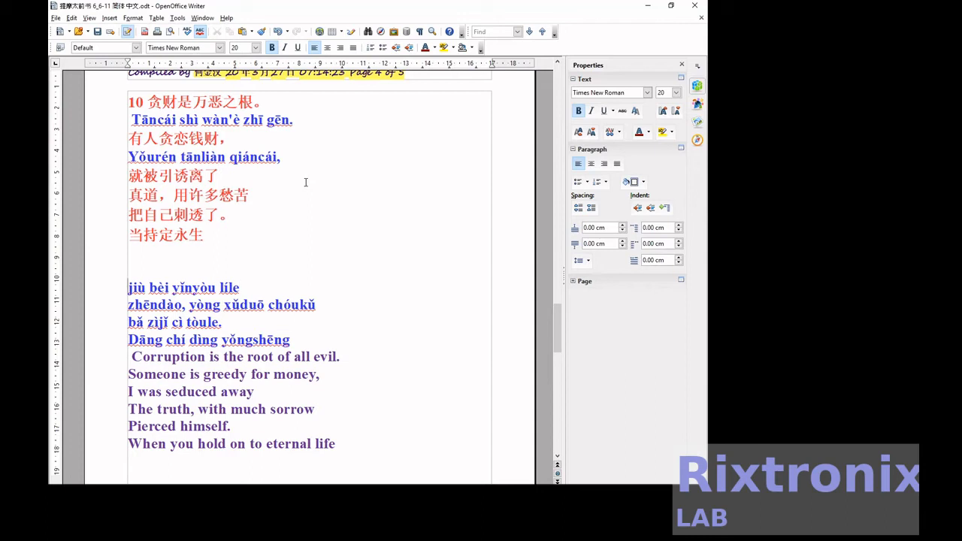
key("shift+Home")
key("ctrl+x")
key("Up")
key("Up")
key("Up")
key("Up")
key("Up")
key("End")
key("Return")
key("ctrl+v")
Move the pinyin line "zhēndào, yòng xǔduō chóukǔ" beneath the Chinese line "真道，用许多愁苦" in verse 10
key("Down")
key("Down")
key("Down")
key("Down")
key("Down")
key("Down")
key("End")
key("Home")
key("shift+End")
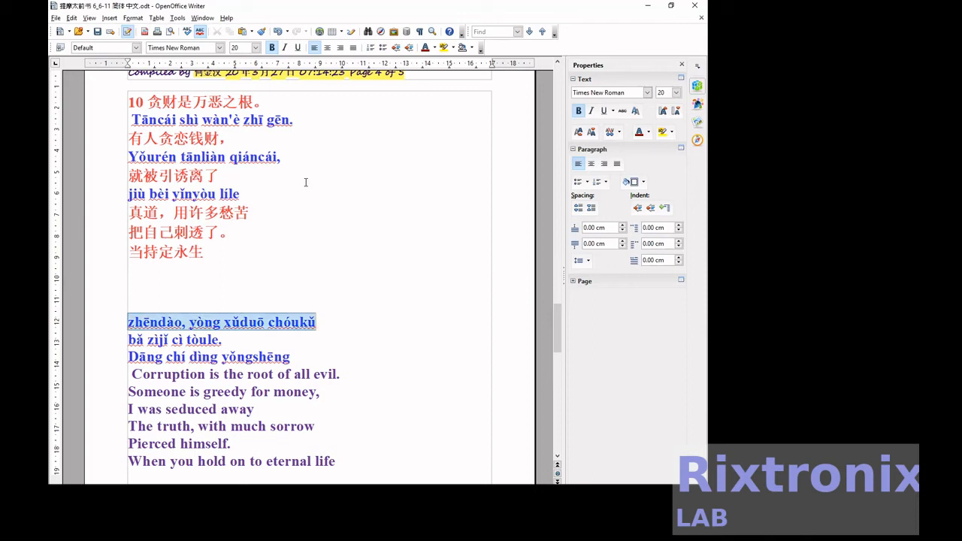
key("ctrl+x")
key("Up")
key("Up")
key("Up")
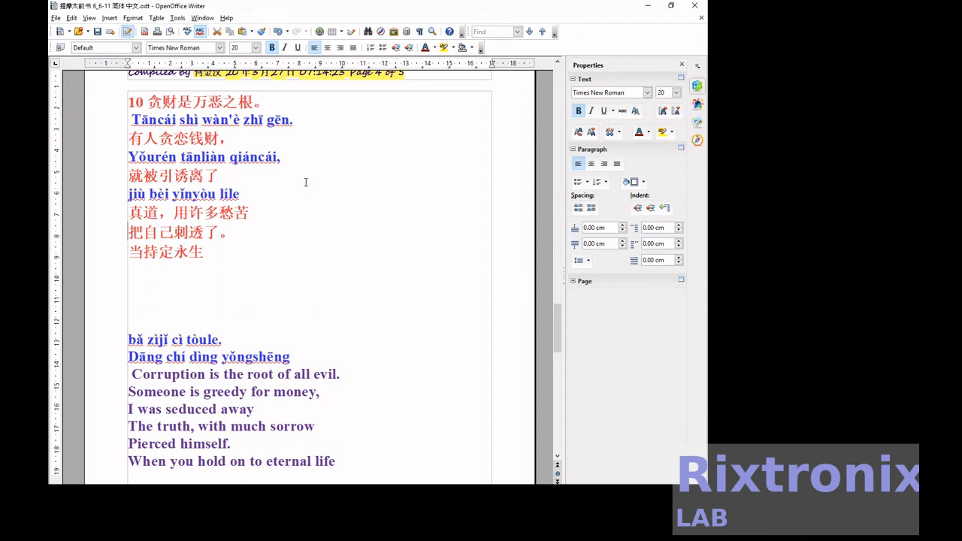
key("End")
key("Return")
key("ctrl+v")
Move the pinyin line "bǎ zìjǐ cì tòule." beneath the Chinese line "把自己刺透了。" in verse 10
key("Down")
key("Down")
key("Down")
key("Down")
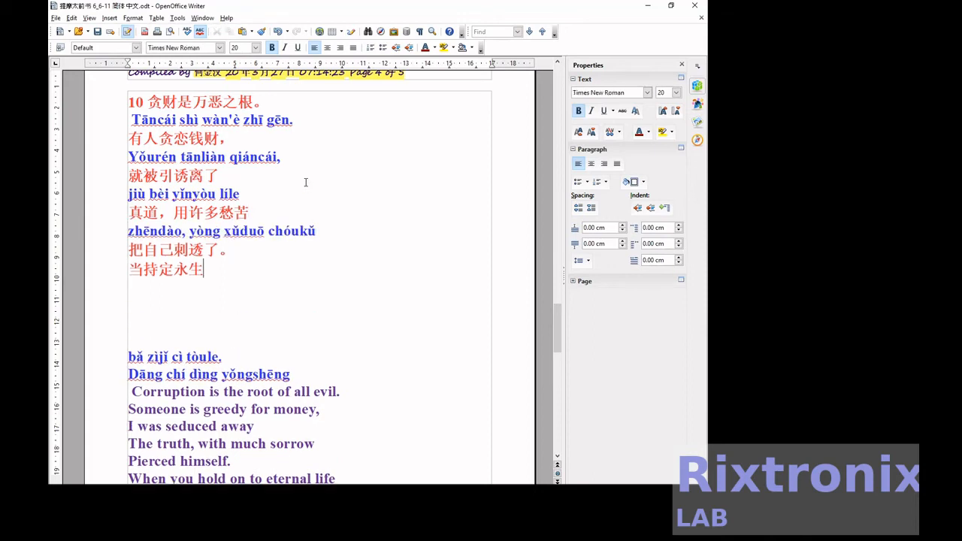
key("shift+Home")
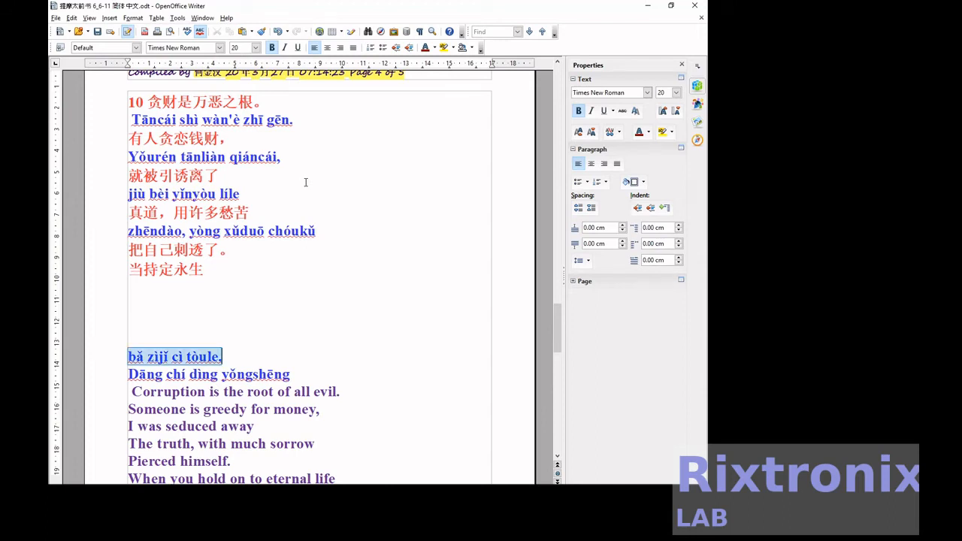
key("ctrl+x")
key("Up")
key("Up")
key("Up")
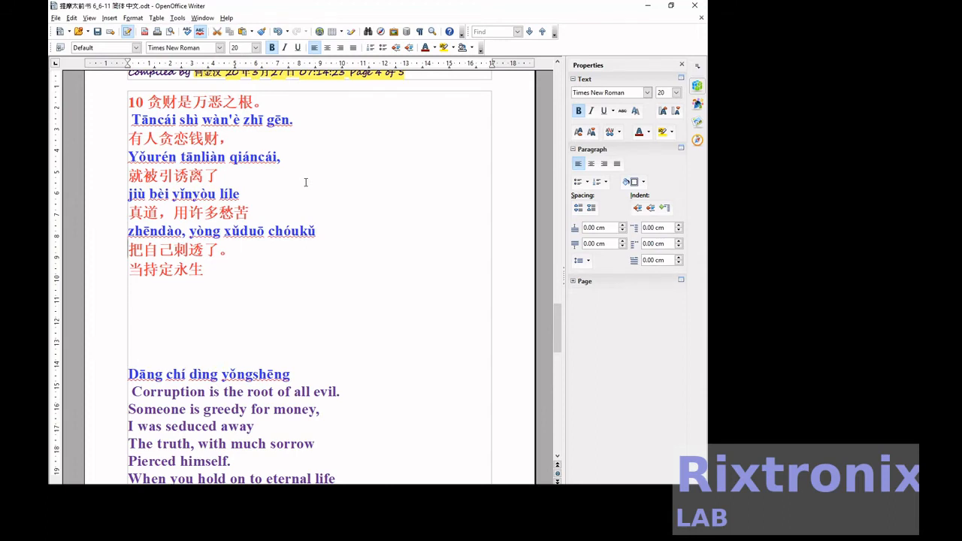
key("End")
key("Return")
key("ctrl+v")
Delete the blank lines between verse 10's last Chinese line "当持定永生" and the pinyin "Dāng chí dìng yǒngshēng"
key("Down")
key("Down")
key("Down")
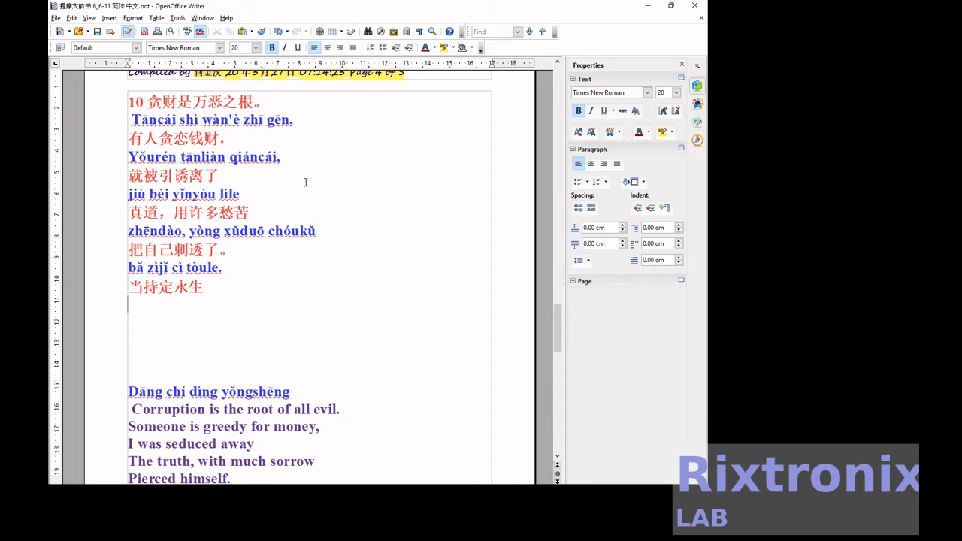
key("BackSpace")
key("BackSpace")
key("BackSpace")
key("BackSpace")
key("BackSpace")
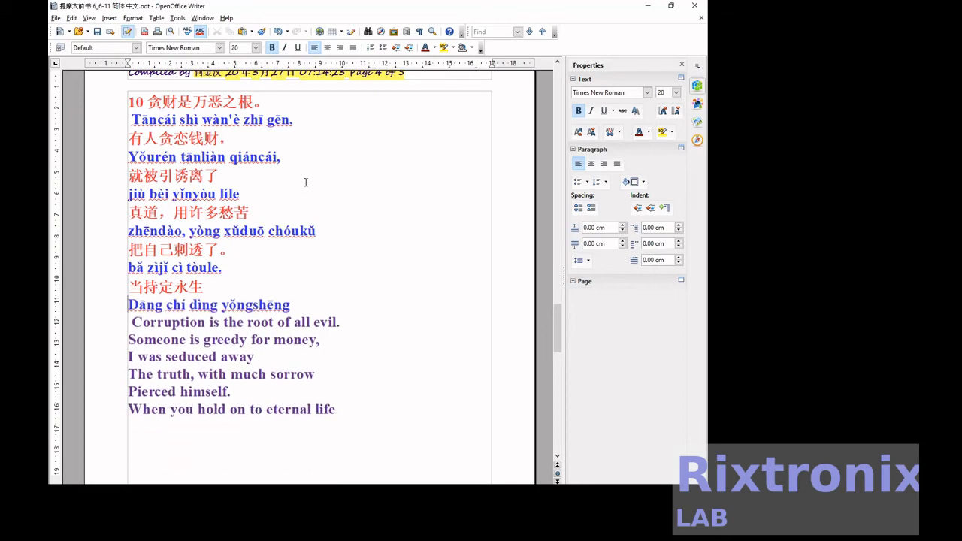
Move the pinyin line "dàn nǐ zhè shǔ shén de" beneath the first Chinese line of verse 11
scroll(305, 182, "down", 3)
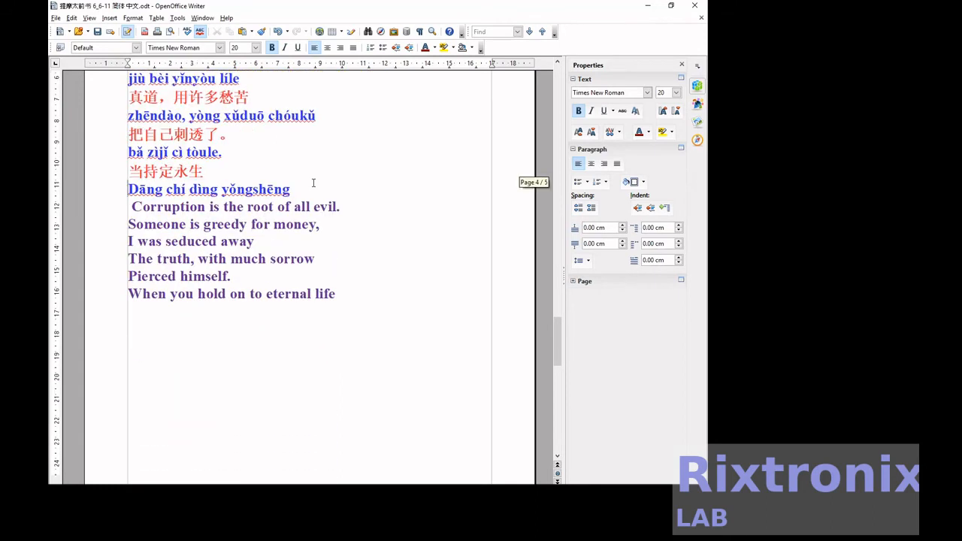
scroll(313, 182, "down", 12)
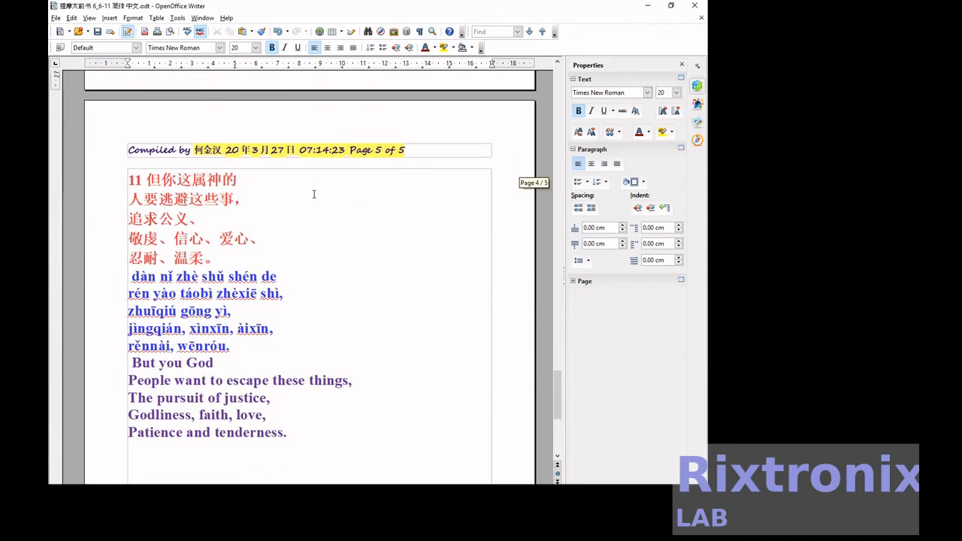
left_click(294, 275)
key("shift+Home")
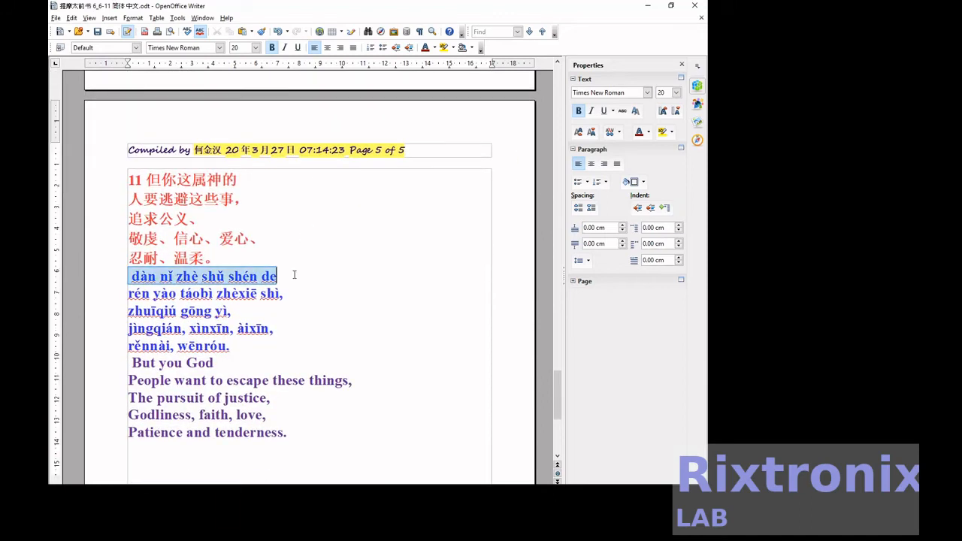
key("Delete")
key("Up")
key("Up")
key("Up")
key("Up")
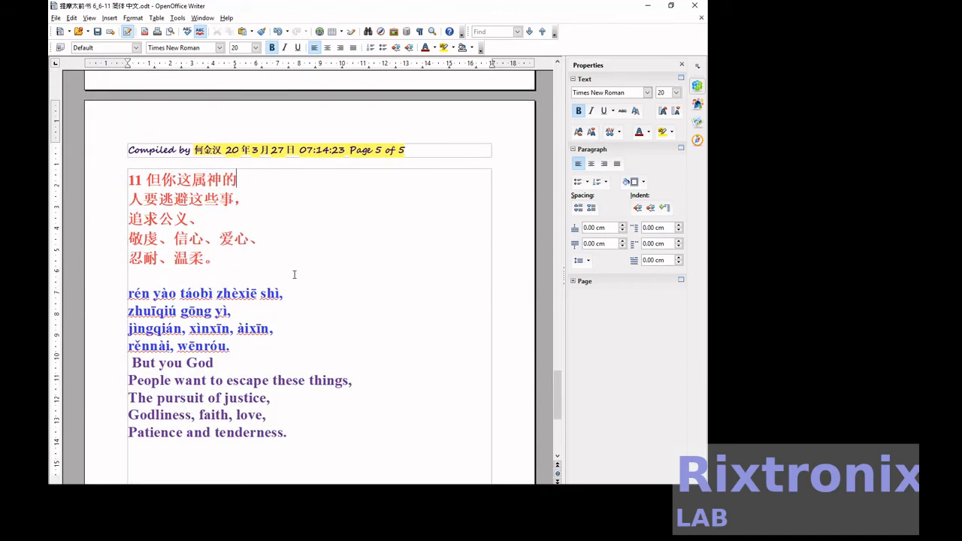
key("ctrl+v")
Move the pinyin line "rén yào táobì zhèxiē shì," beneath the Chinese line "人要逃避这些事，" in verse 11
key("Down")
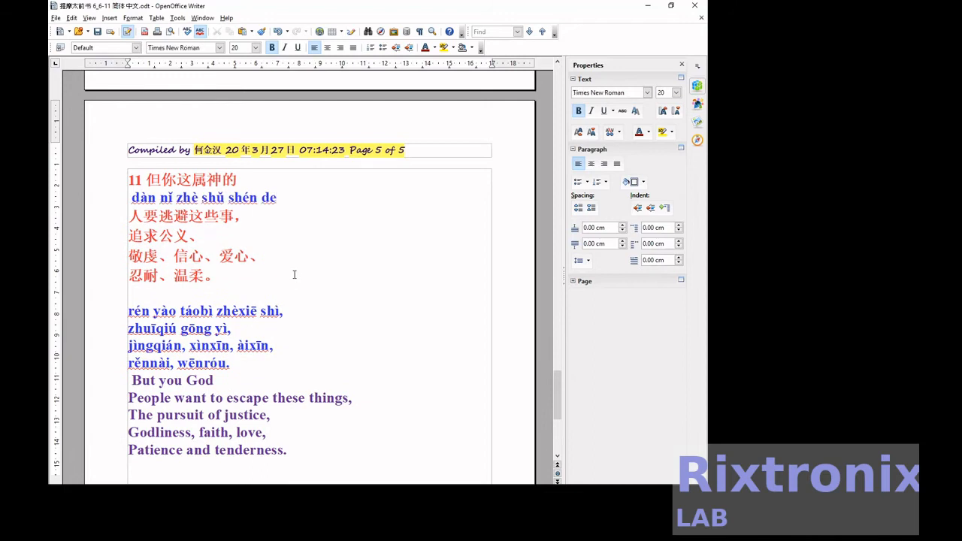
key("shift+Home")
key("ctrl+x")
key("Up")
key("Up")
key("Up")
key("Up")
key("End")
key("Return")
key("ctrl+v")
Move the pinyin line "zhuīqiú gōng yì," beneath the Chinese line "追求公义、" in verse 11
key("Down")
key("Down")
key("Down")
key("Down")
key("Down")
key("Down")
key("Home")
key("shift+End")
key("ctrl+x")
key("Up")
key("Up")
key("Up")
key("Up")
key("Up")
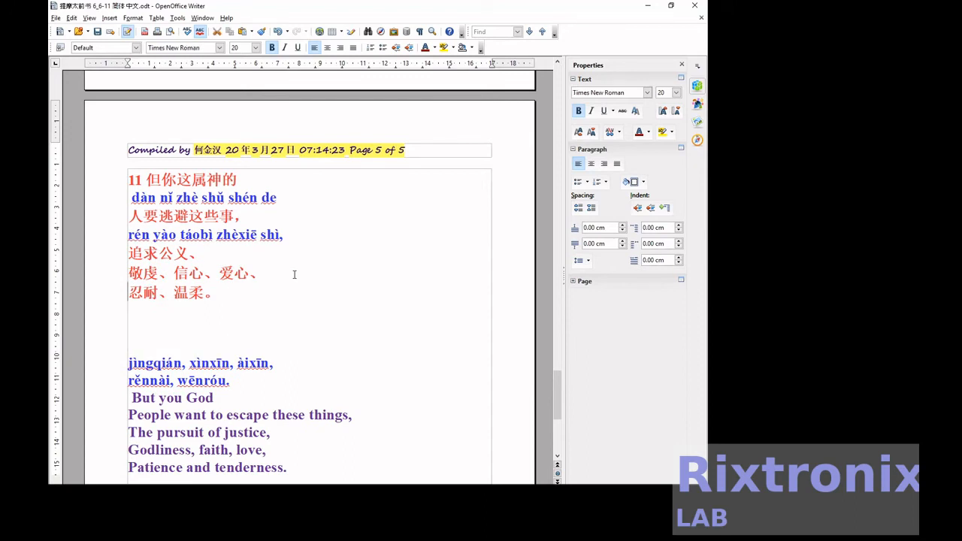
key("End")
key("Return")
key("ctrl+v")
Move the pinyin line "jìngqián, xìnxīn, àixīn," beneath the Chinese line "敬虔、信心、爱心、" in verse 11
key("Down")
key("Down")
key("Down")
key("Down")
key("Down")
key("Down")
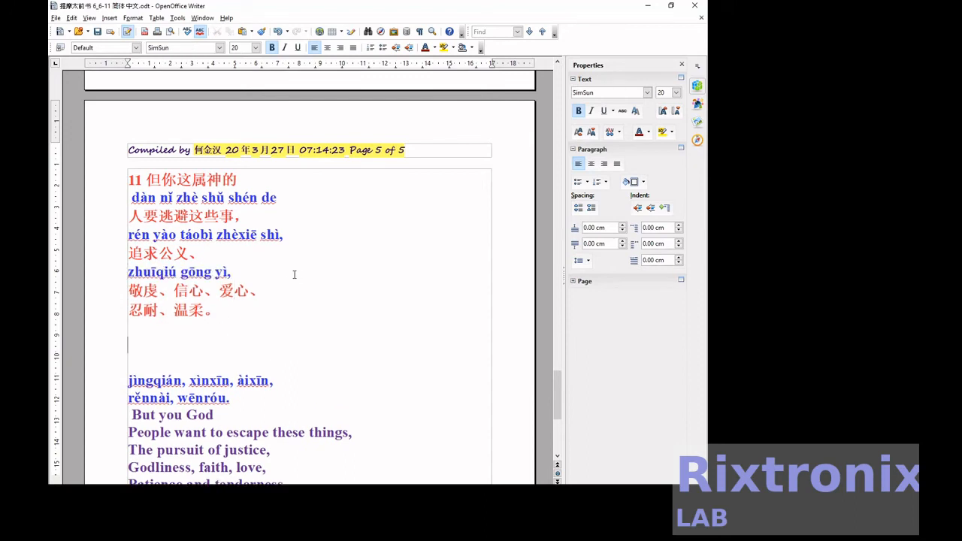
key("Home")
key("shift+End")
key("ctrl+x")
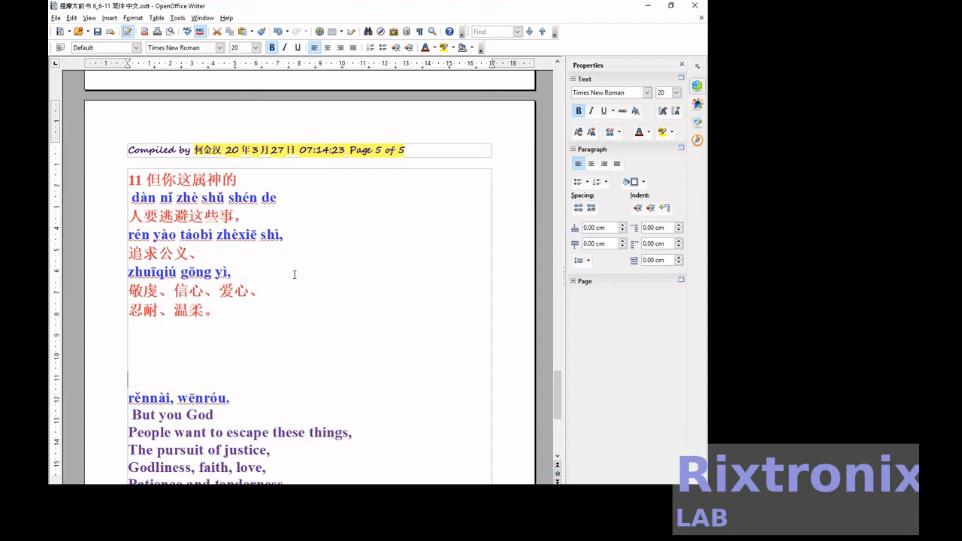
key("Up")
key("Up")
key("End")
key("Return")
key("ctrl+v")
Delete the blank lines between verse 11's last Chinese line and the pinyin "rěnnài, wēnróu.", and save the document
key("Down")
key("Down")
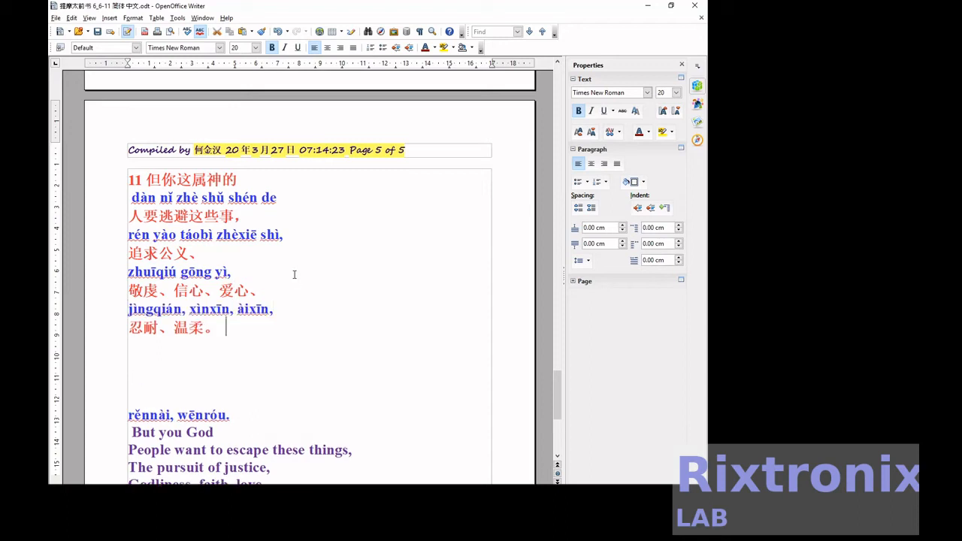
key("Delete")
key("Delete")
key("Delete")
key("Delete")
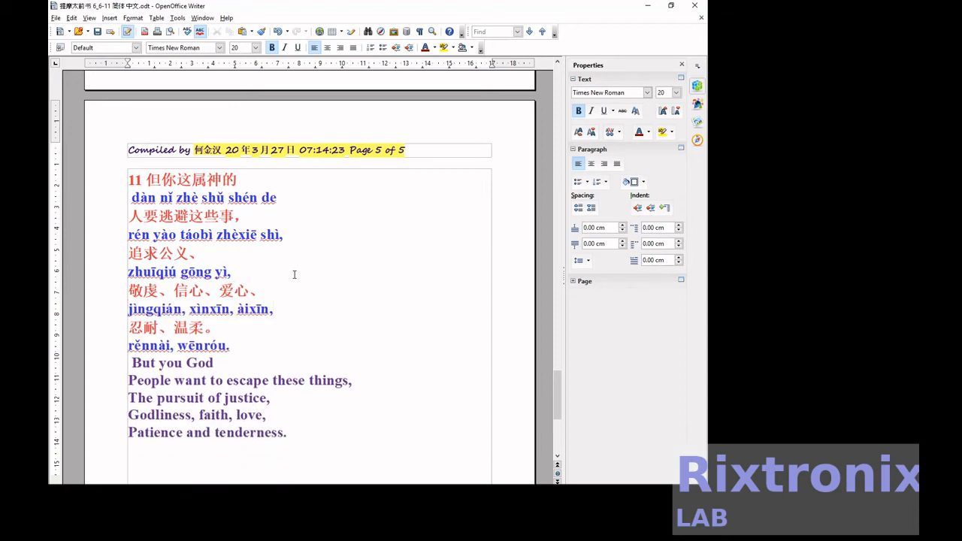
key("ctrl+s")
Move the English line "However, godliness plus" beneath the pinyin "rán'ér, jìngqián jiā shàng" in verse 6, remove the leftover blank line, and save
scroll(339, 243, "up", 3)
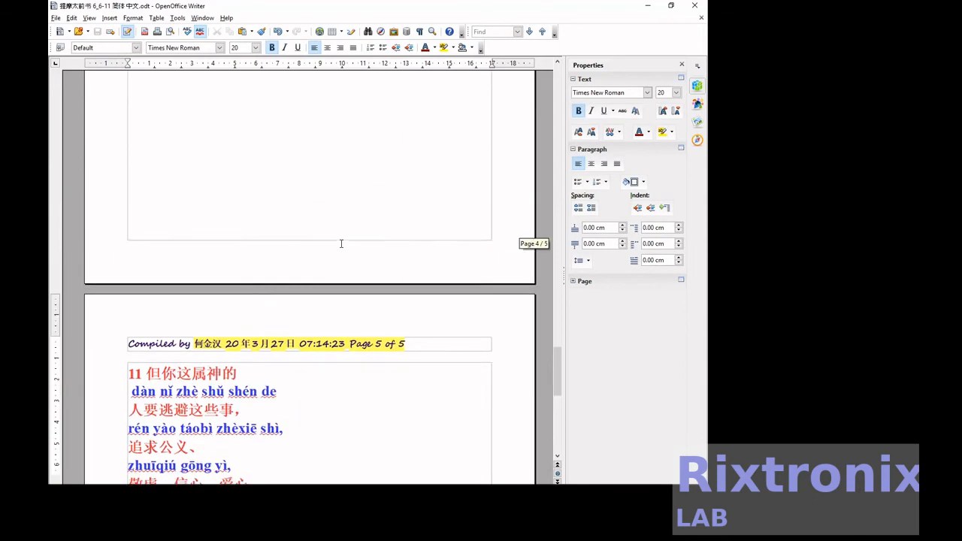
scroll(341, 244, "up", 15)
scroll(341, 243, "up", 15)
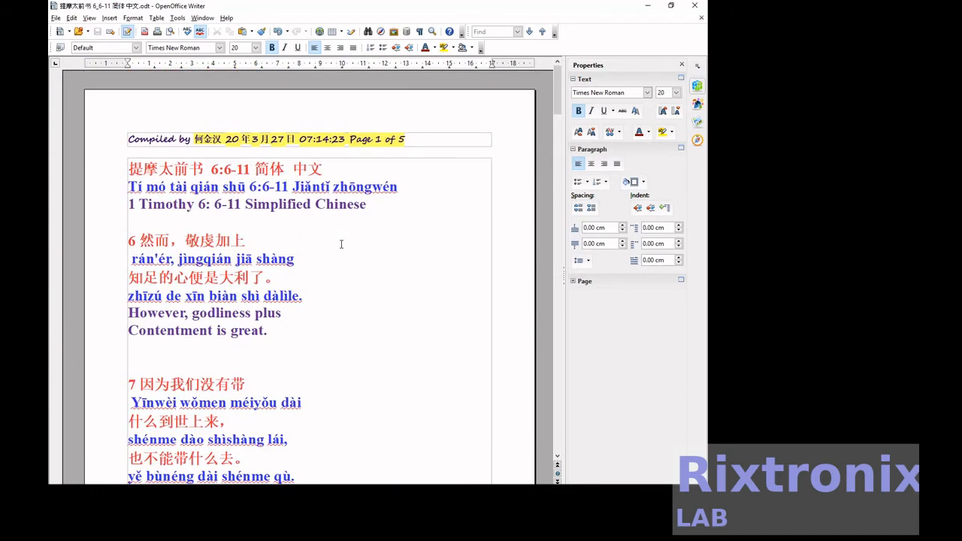
scroll(341, 243, "down", 2)
left_click(287, 231)
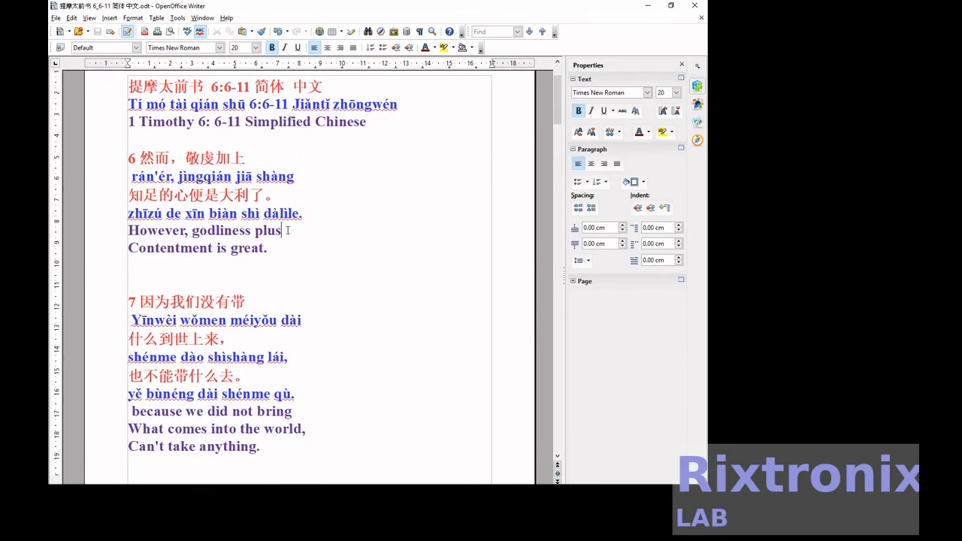
key("shift+Home")
key("BackSpace")
key("Up")
key("Up")
key("Up")
key("End")
key("Return")
key("ctrl+v")
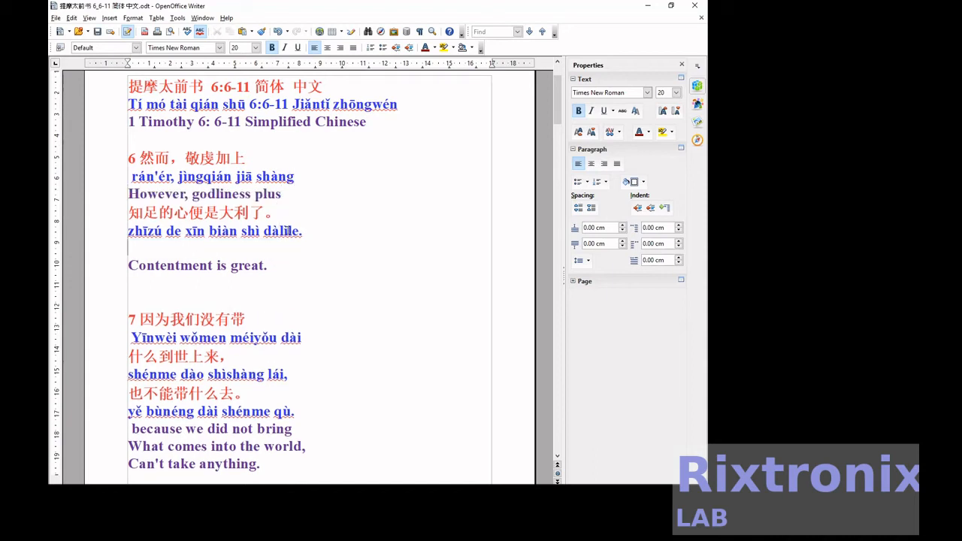
key("Delete")
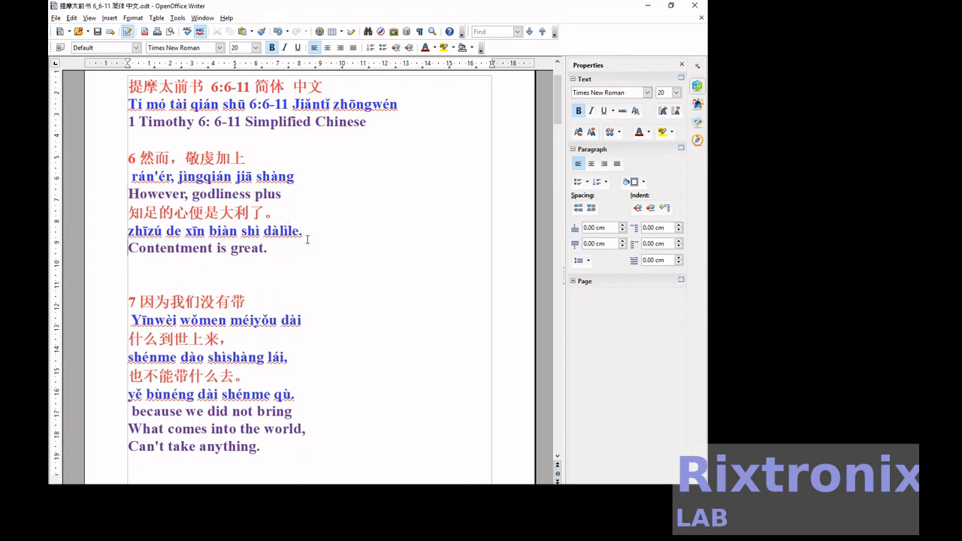
left_click(97, 32)
Review the layout of the verses across all five pages of the document
scroll(269, 442, "up", 2)
scroll(317, 377, "down", 20)
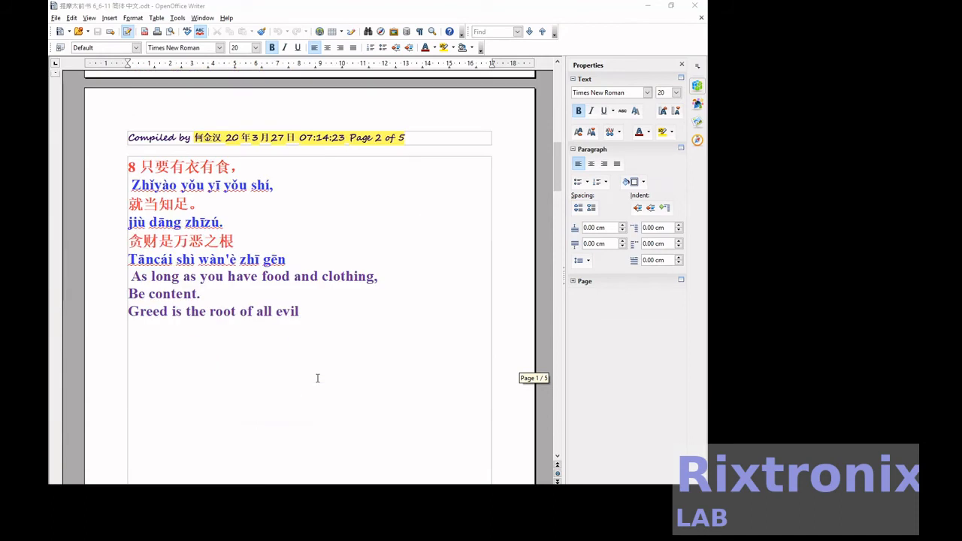
scroll(317, 378, "down", 20)
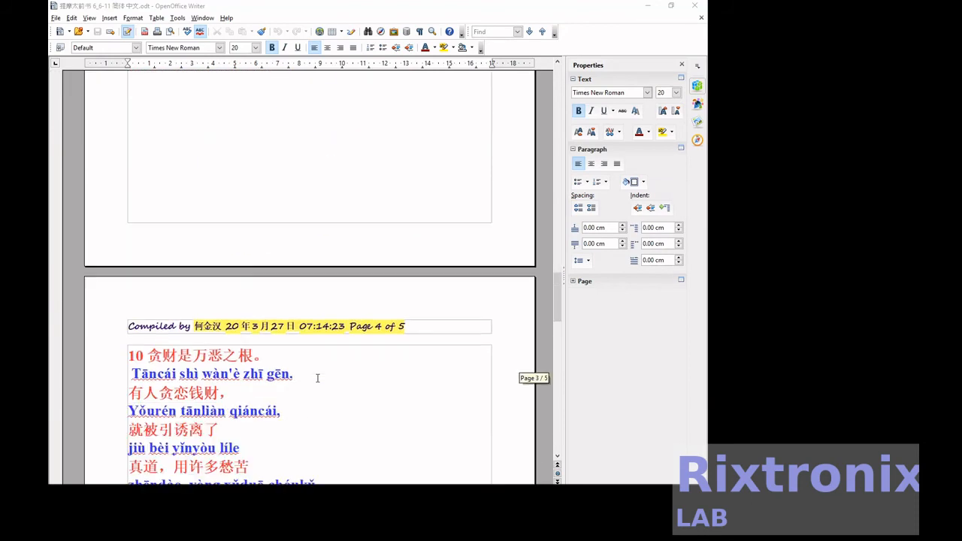
scroll(317, 378, "down", 20)
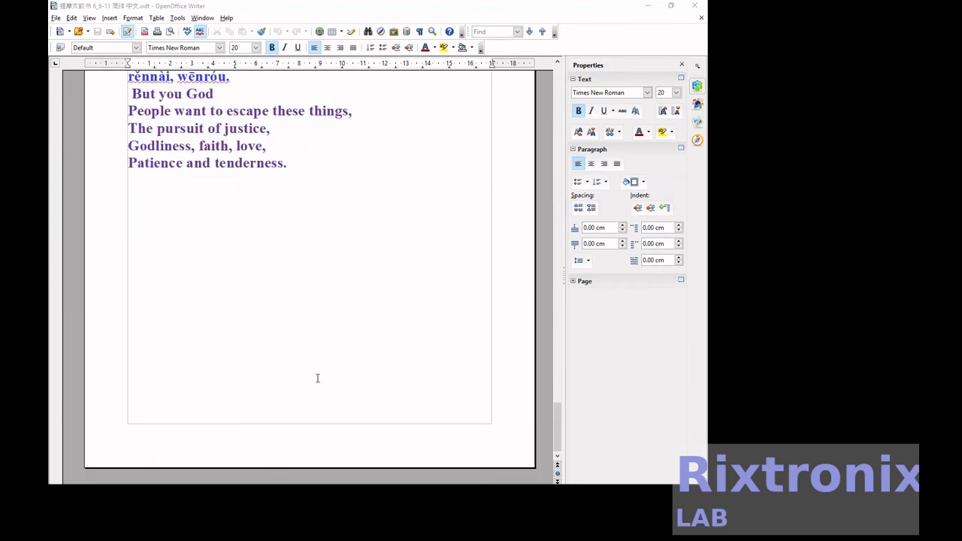
scroll(317, 377, "up", 20)
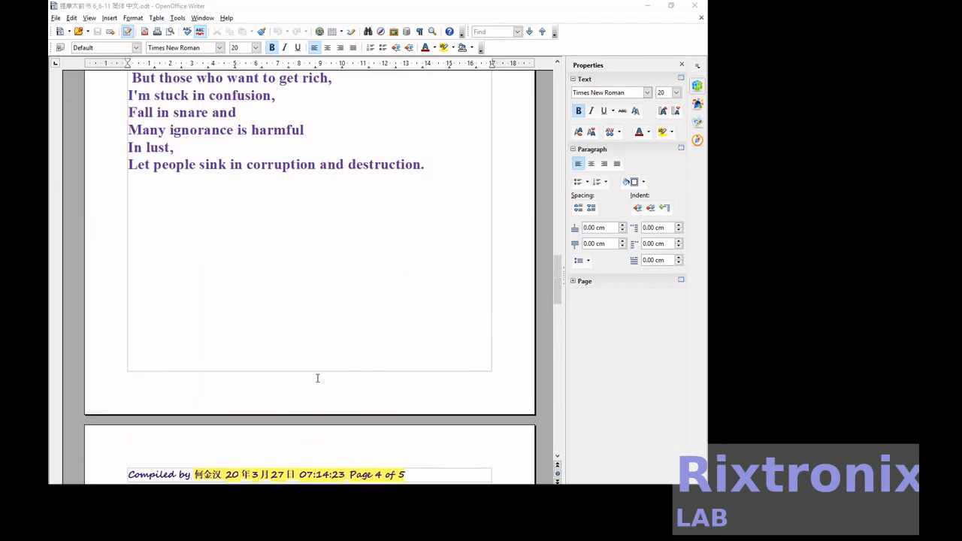
scroll(317, 378, "up", 20)
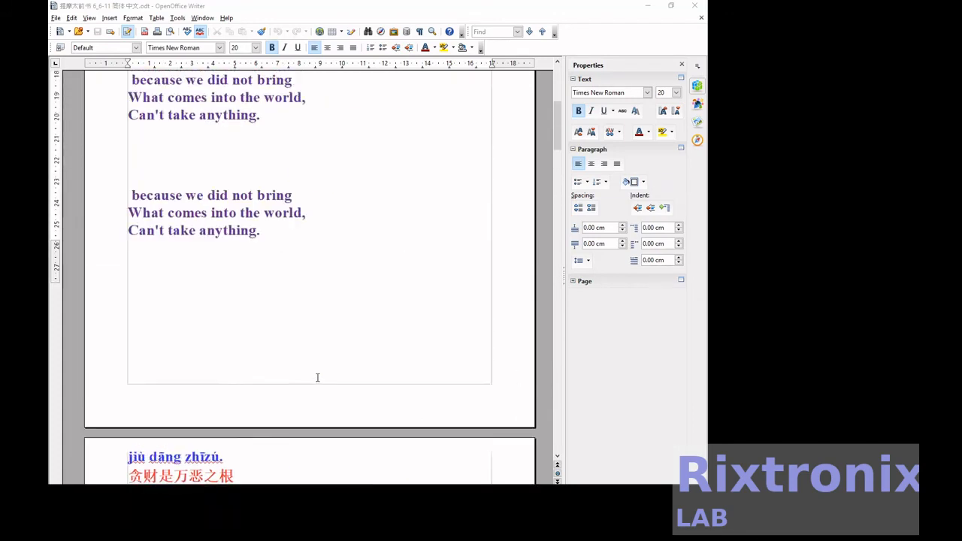
Move the English line "because we did not bring" beneath the pinyin line "Yīnwèi wǒmen méiyǒu dài" in verse 7
scroll(317, 378, "down", 5)
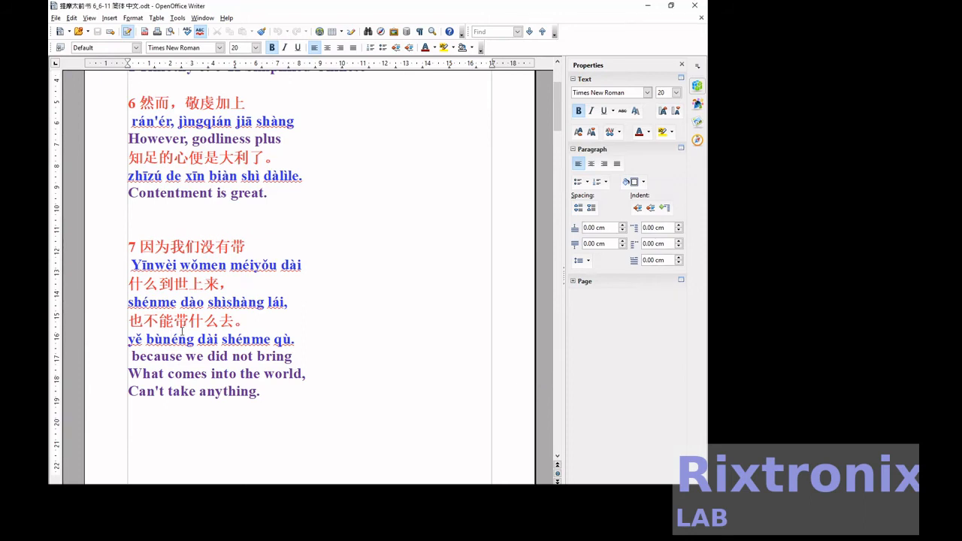
key("shift+End")
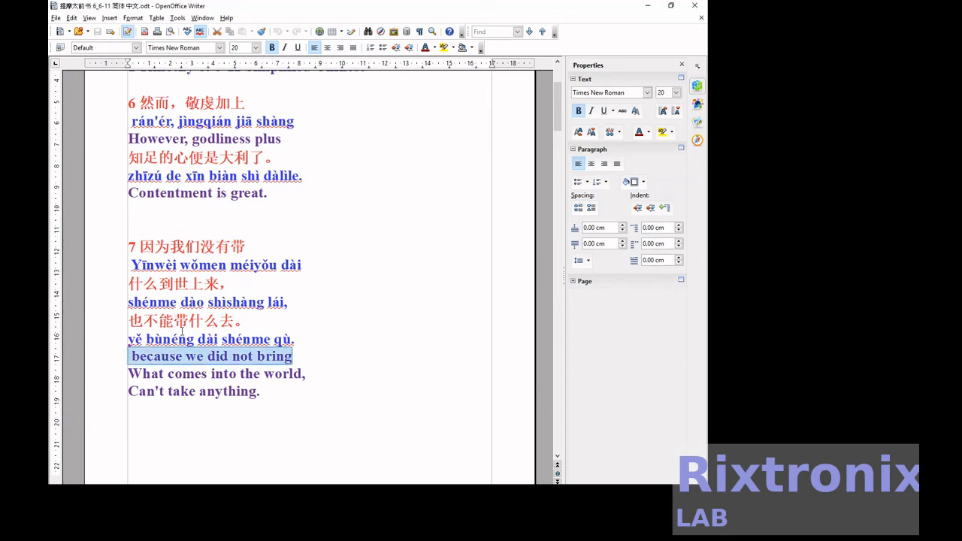
key("Delete")
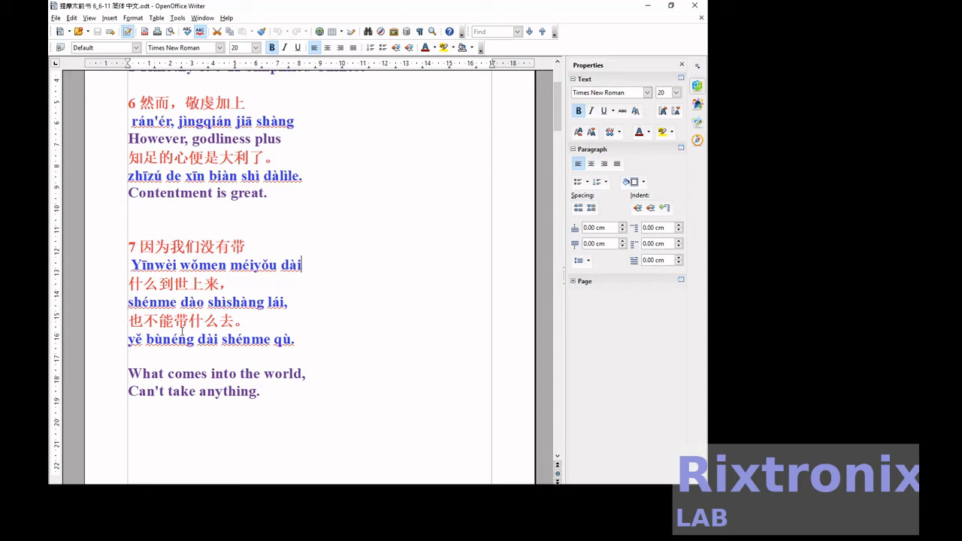
key("Return")
key("ctrl+v")
key("Down")
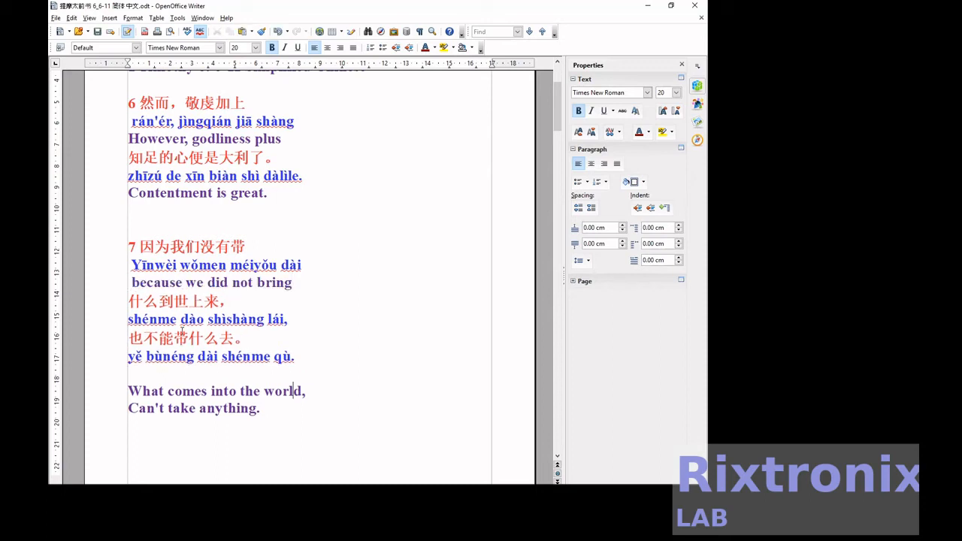
Move the English line "What comes into the world," beneath the pinyin "shénme dào shìshàng lái," in verse 7 and delete the blank lines above "Can't take anything."
key("shift+End")
key("ctrl+x")
key("Up")
key("Up")
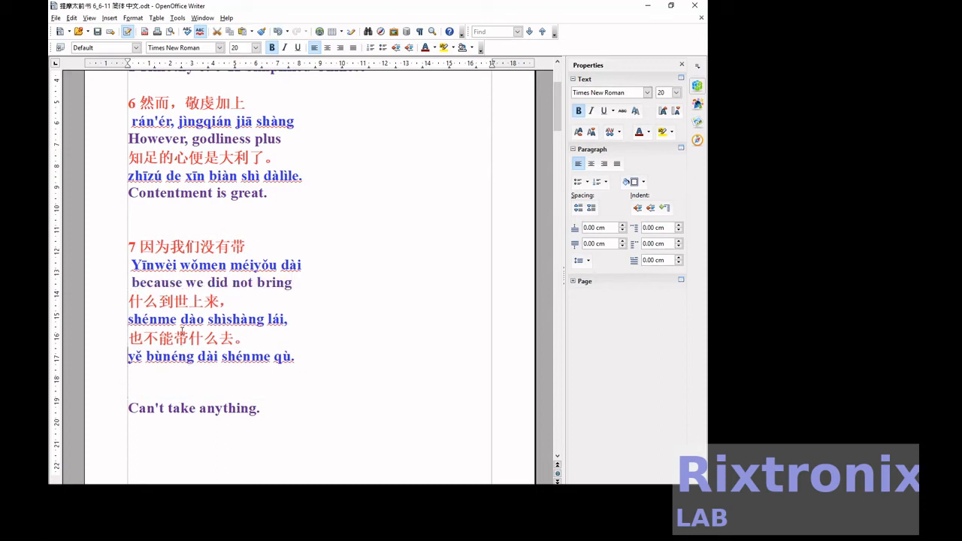
key("End")
key("Return")
key("ctrl+v")
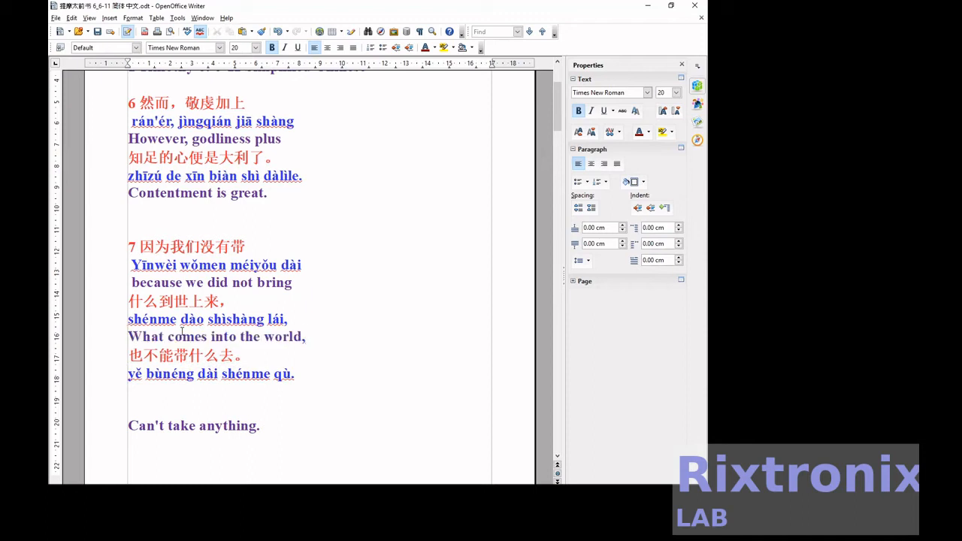
key("Delete")
key("Delete")
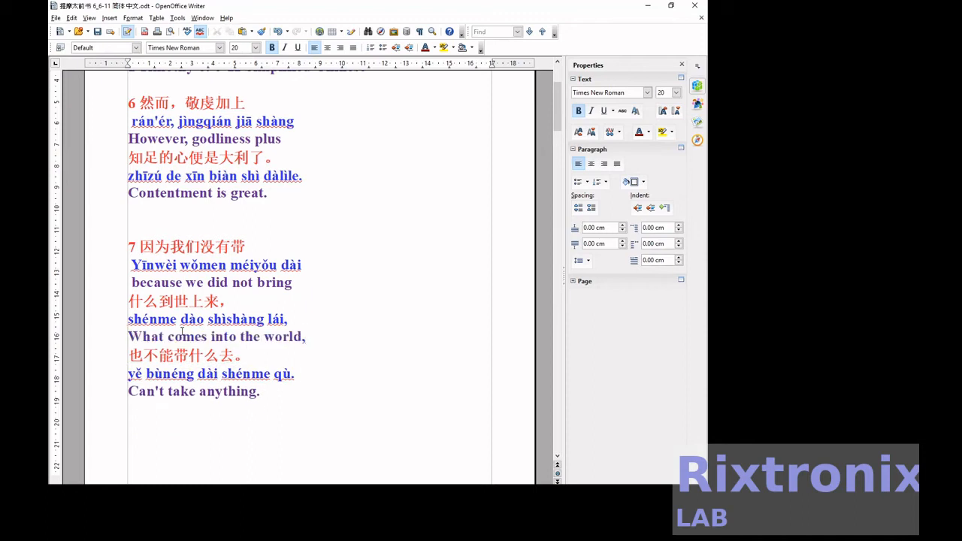
Move the English line "As long as you have food and clothing," beneath the pinyin "Zhǐyào yǒu yī yǒu shí," in verse 8
key("Page_Down")
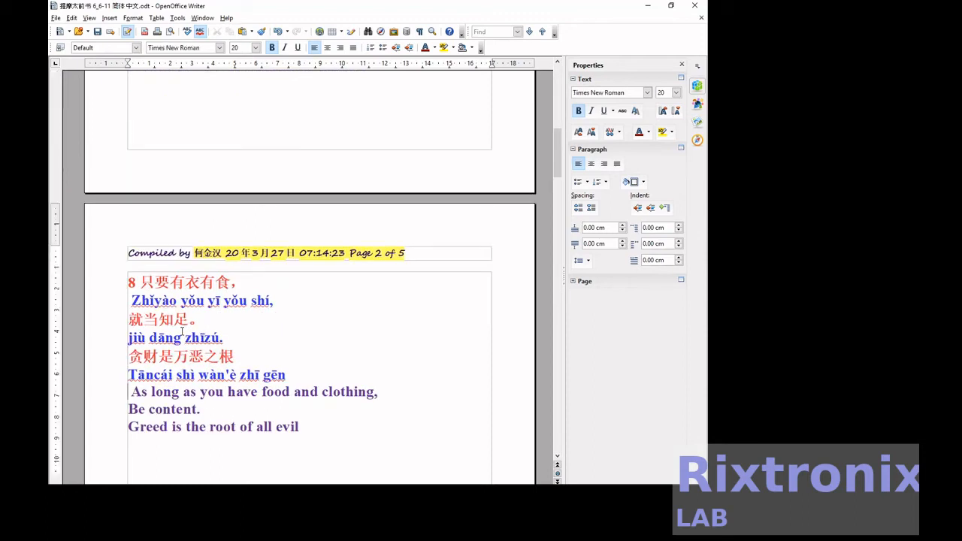
key("Down")
key("shift+End")
key("ctrl+x")
key("Up")
key("Up")
key("Up")
key("Up")
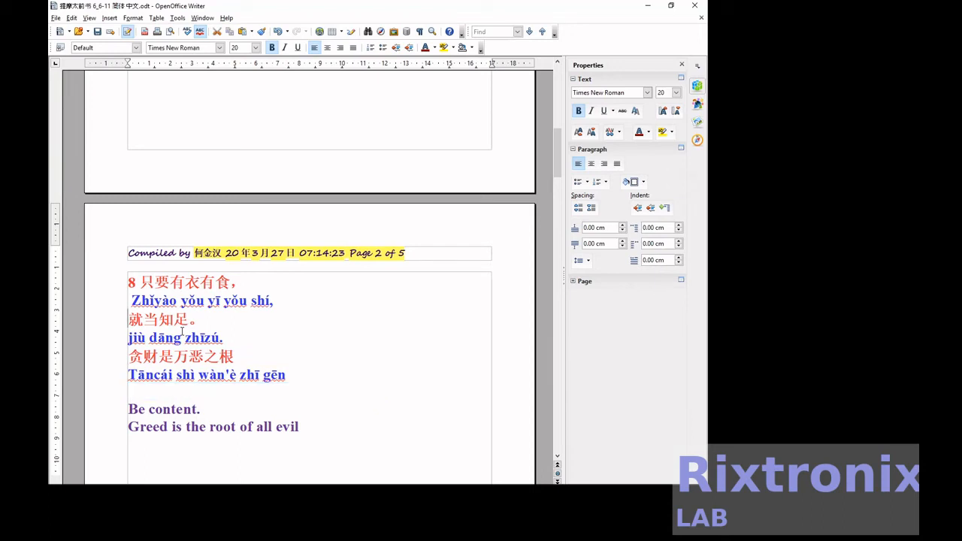
key("End")
key("Return")
key("ctrl+v")
Move the English line "Be content." beneath the pinyin "jiù dāng zhīzú." in verse 8
key("Down")
key("Down")
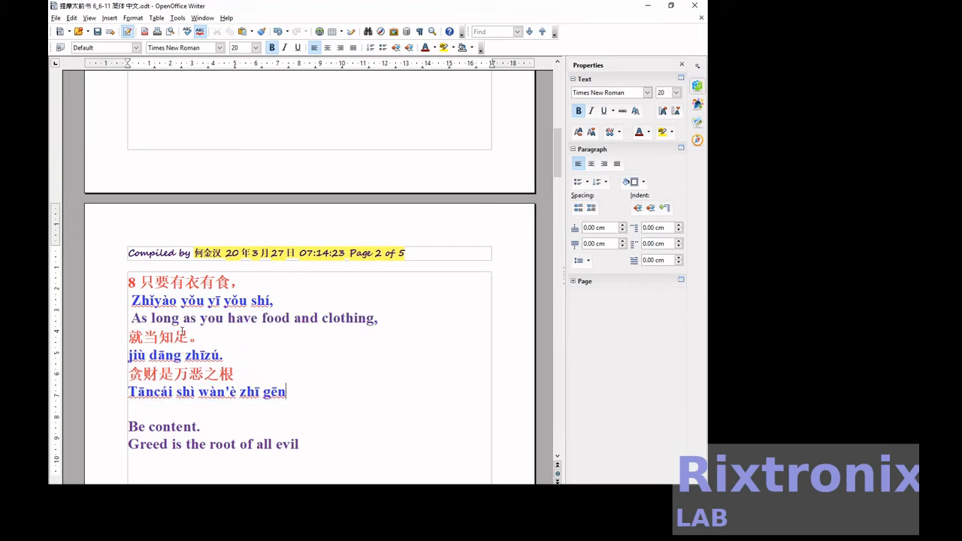
key("shift+End")
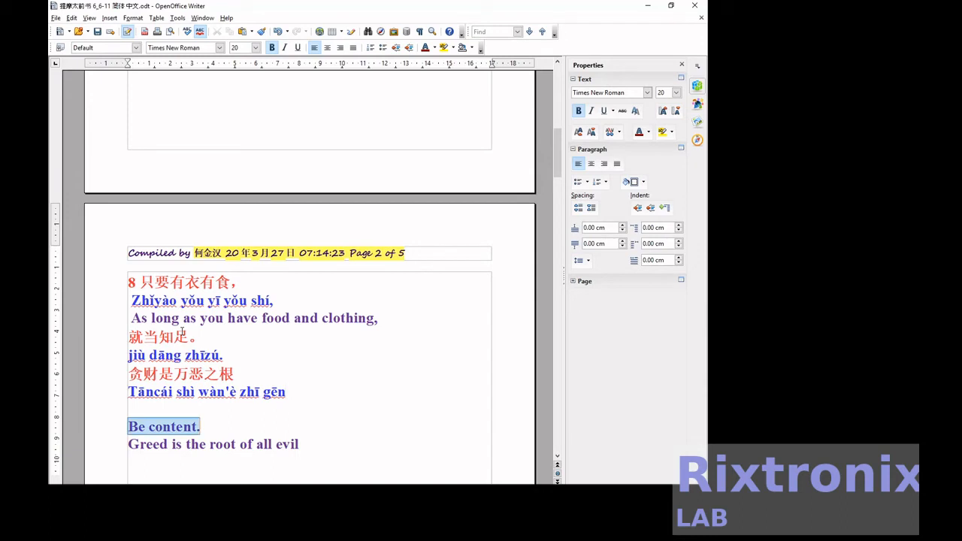
key("ctrl+x")
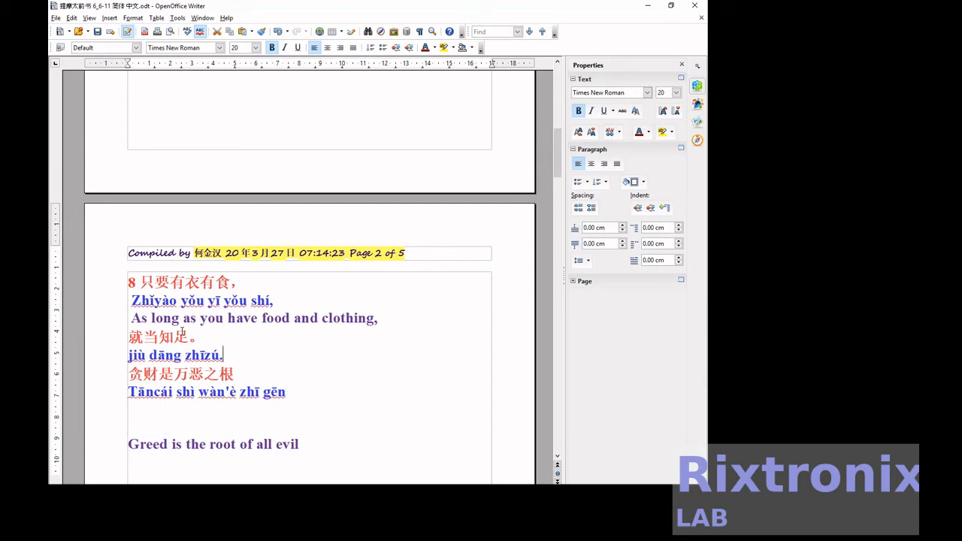
key("Return")
key("ctrl+v")
Underline verse 8's three lines from "就当知足。" to "Be content." and set their font size to 24
key("Home")
key("shift+Down")
key("shift+Down")
key("shift+Down")
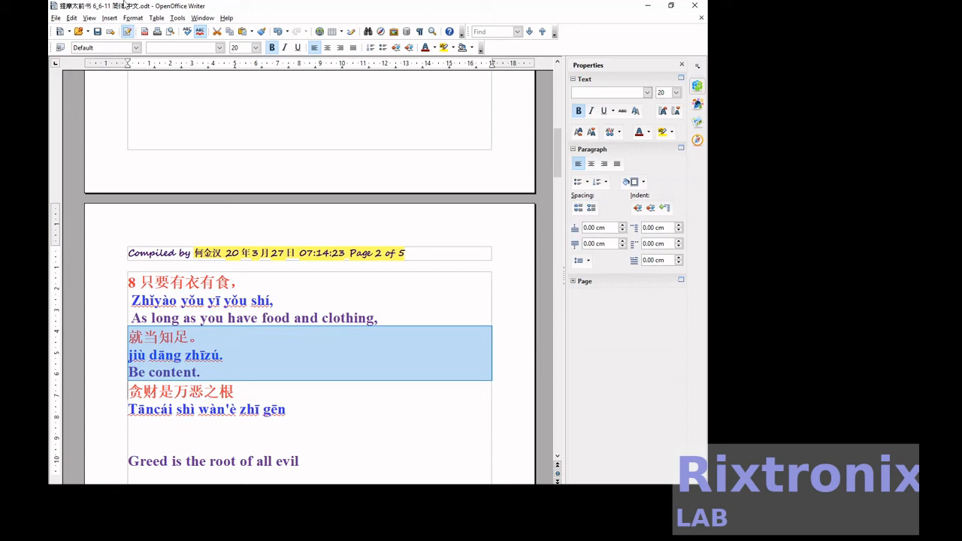
left_click(297, 48)
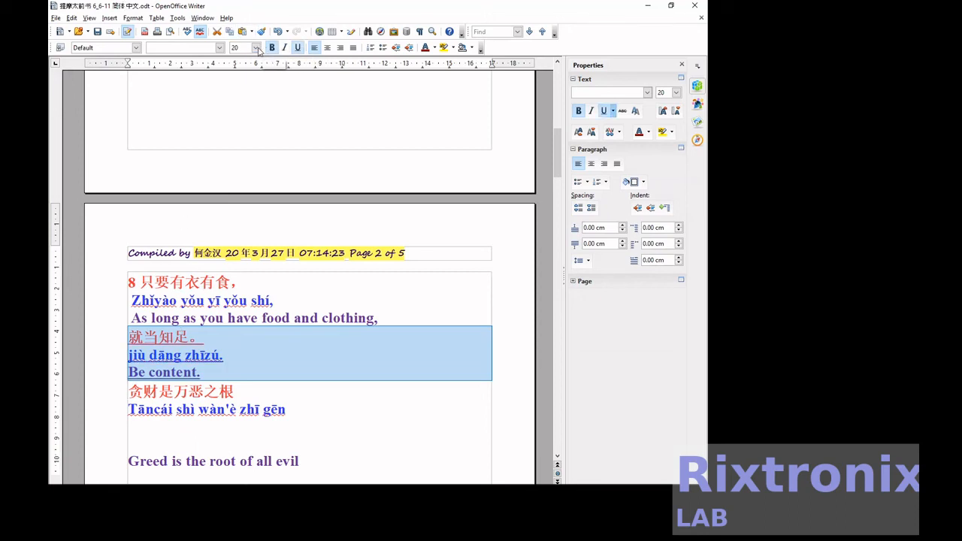
left_click(256, 48)
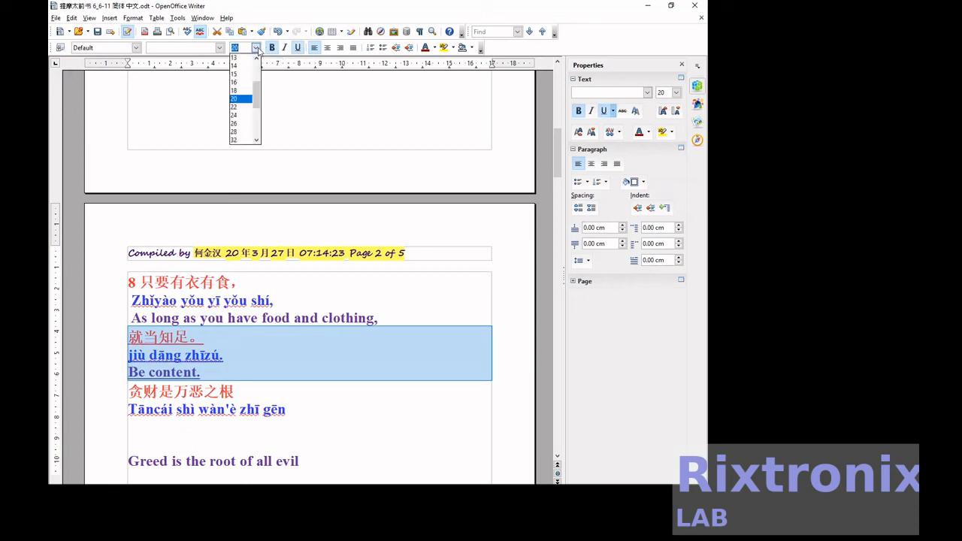
left_click(239, 115)
Delete the blank lines between the pinyin "Tāncái shì wàn'è zhī gēn" and "Greed is the root of all evil" in verse 8
scroll(205, 311, "down", 2)
left_click(243, 336)
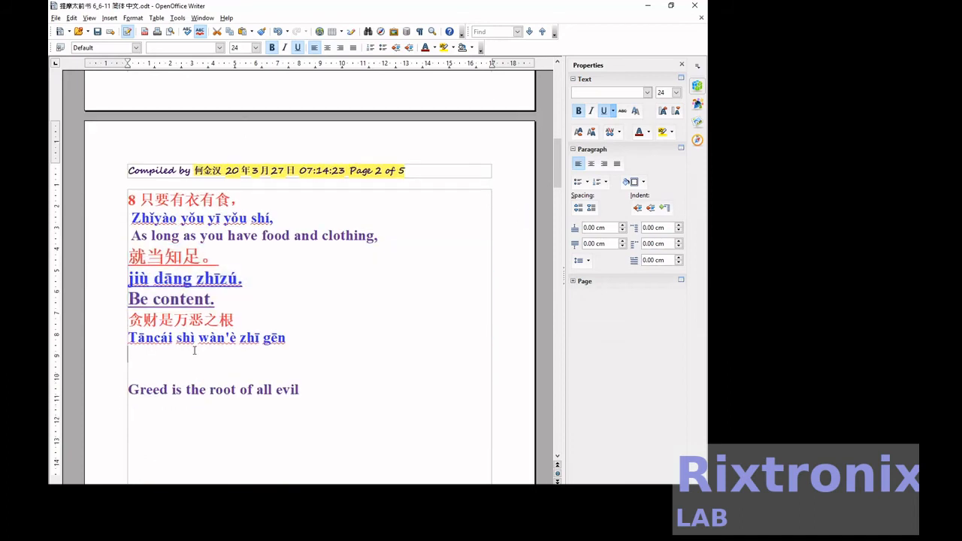
key("BackSpace")
key("BackSpace")
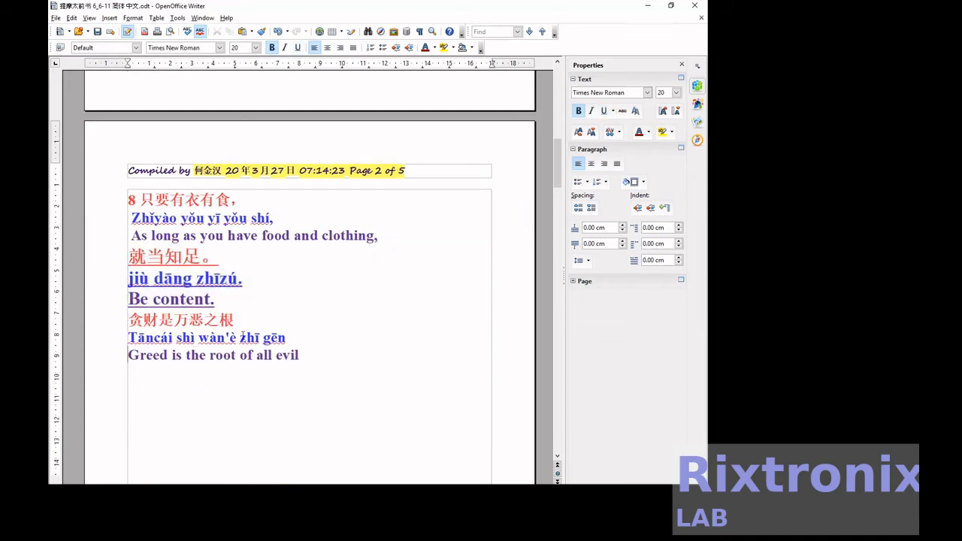
Underline verse 8's three lines from "贪财是万恶之根" to "Greed is the root of all evil" and set their font size to 24
left_click_drag(310, 359, 128, 319)
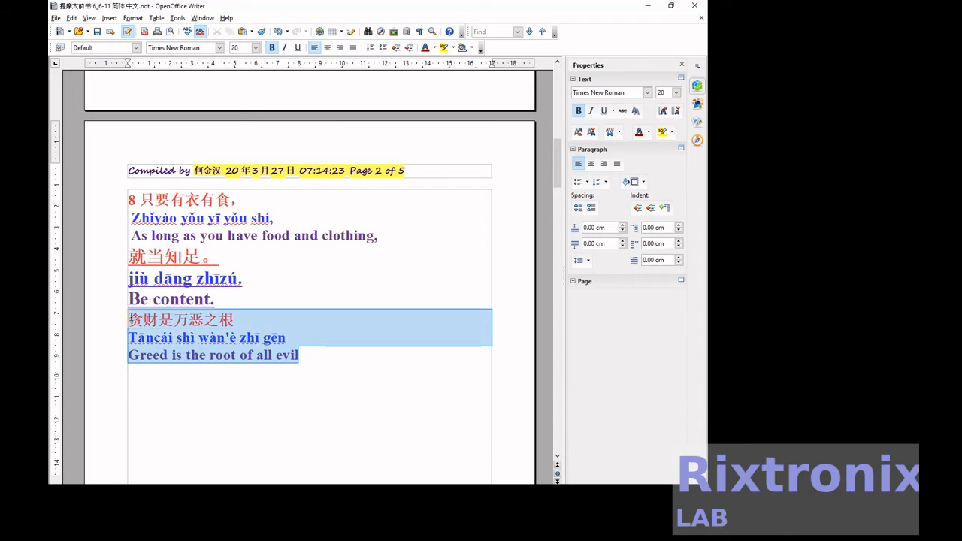
left_click(297, 48)
left_click(256, 47)
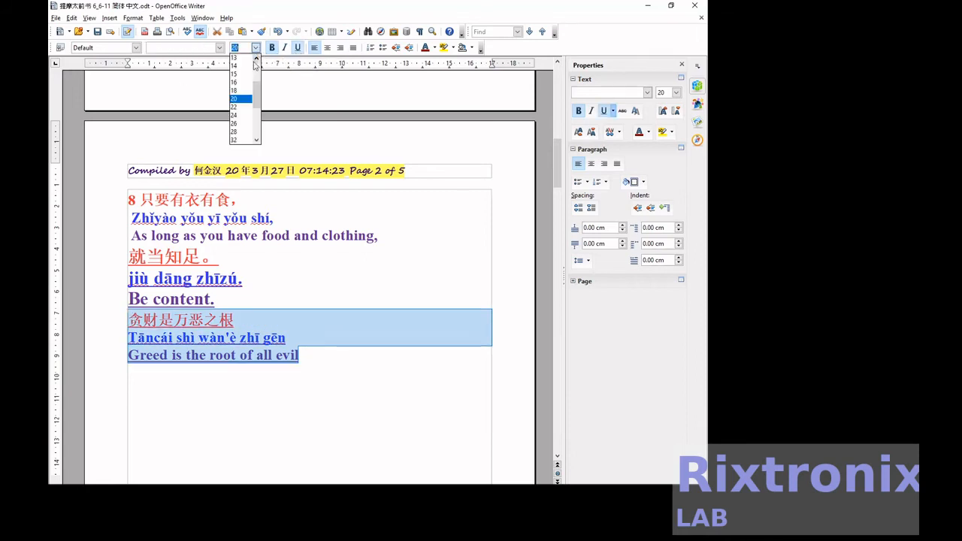
left_click(243, 118)
left_click(286, 257)
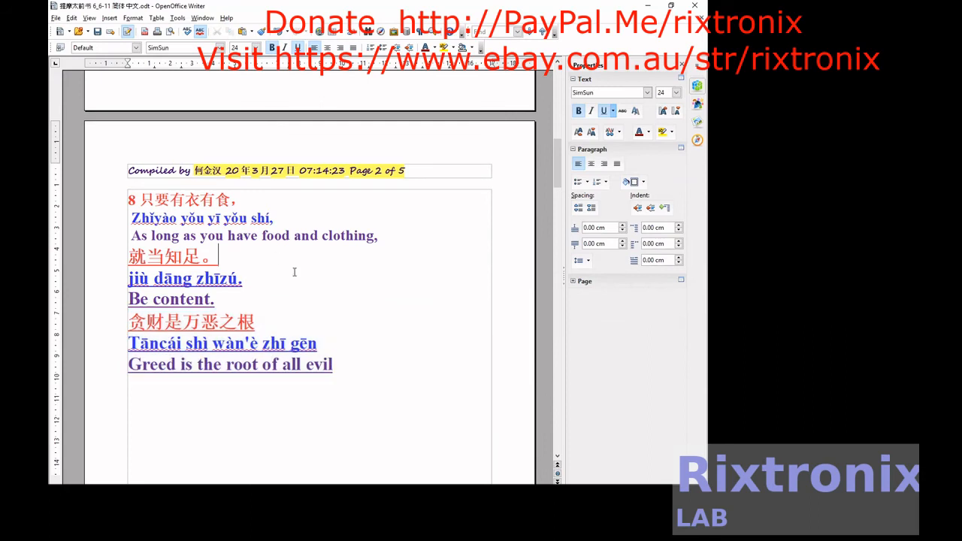
Set verse 8's first three lines, through "As long as you have food and clothing,", to font size 24 and underline them
left_click_drag(378, 236, 122, 205)
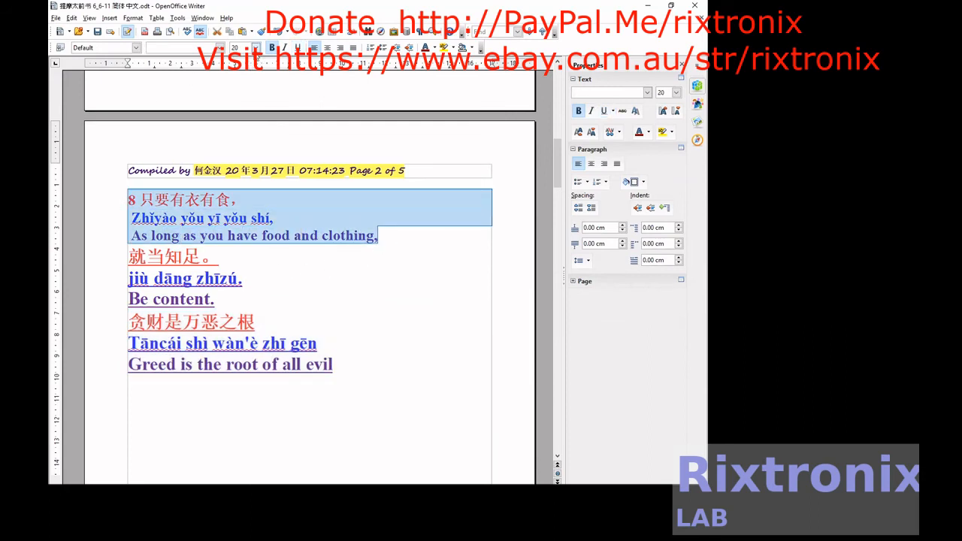
left_click(256, 48)
left_click(242, 115)
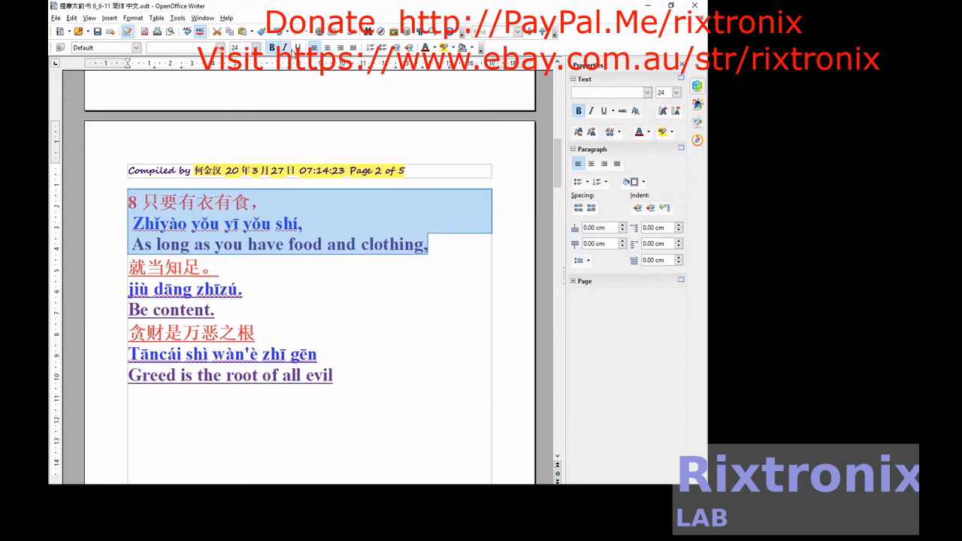
left_click(329, 299)
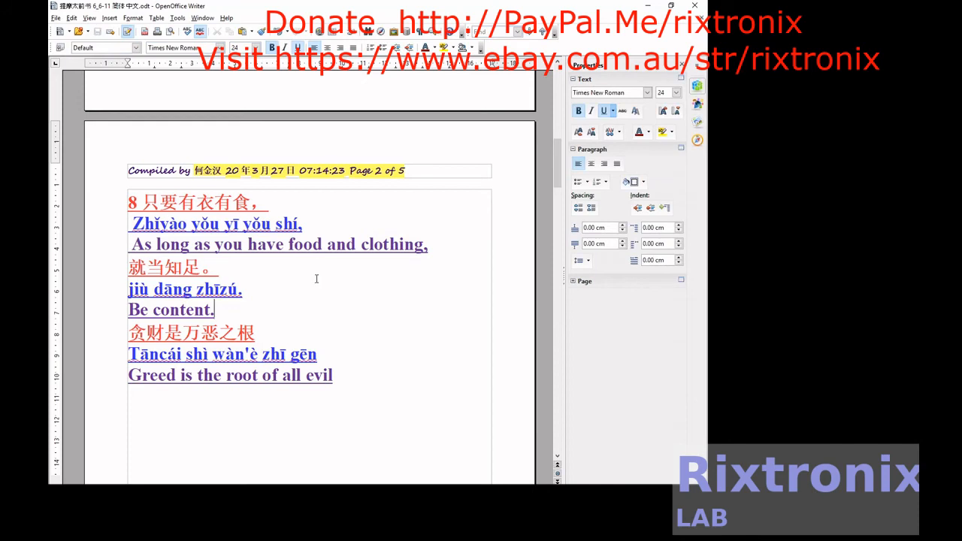
Move the English line "But those who want to get rich," beneath the pinyin "dàn nàxiē xiǎng yào fācái de rén," in verse 9
scroll(316, 278, "down", 5)
scroll(317, 279, "down", 10)
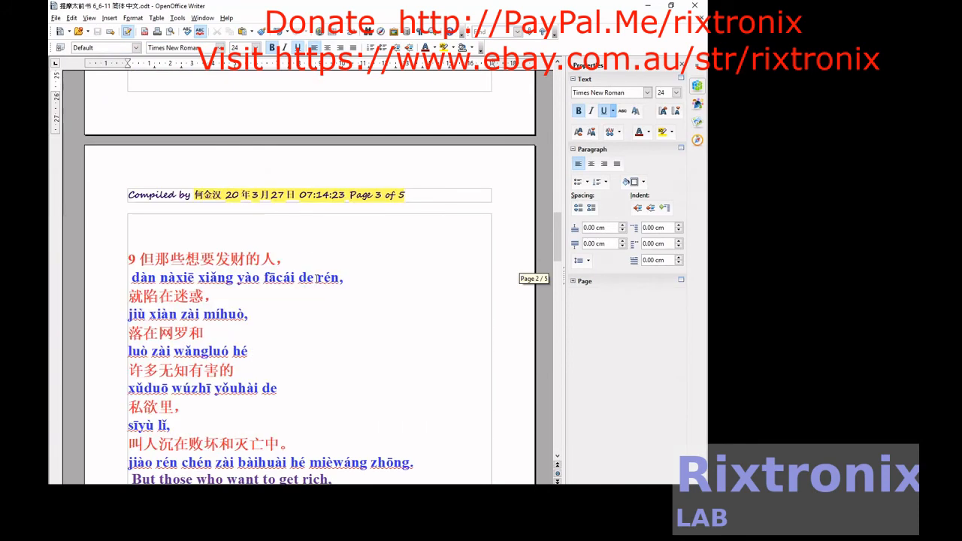
scroll(317, 279, "down", 2)
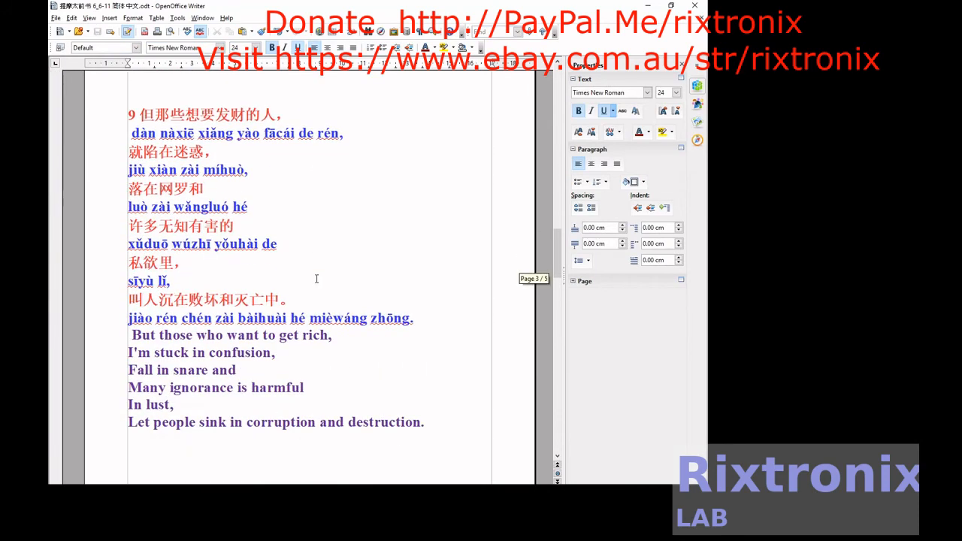
left_click(392, 310)
key("Home")
key("shift+End")
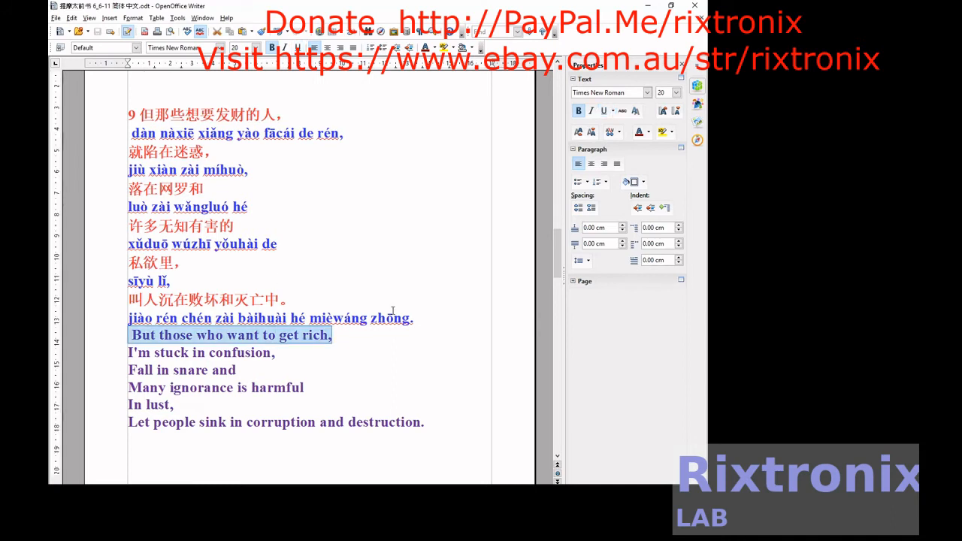
key("Delete")
key("Up")
key("Up")
key("Up")
key("Up")
key("Up")
key("Up")
key("Up")
key("Up")
key("Up")
key("End")
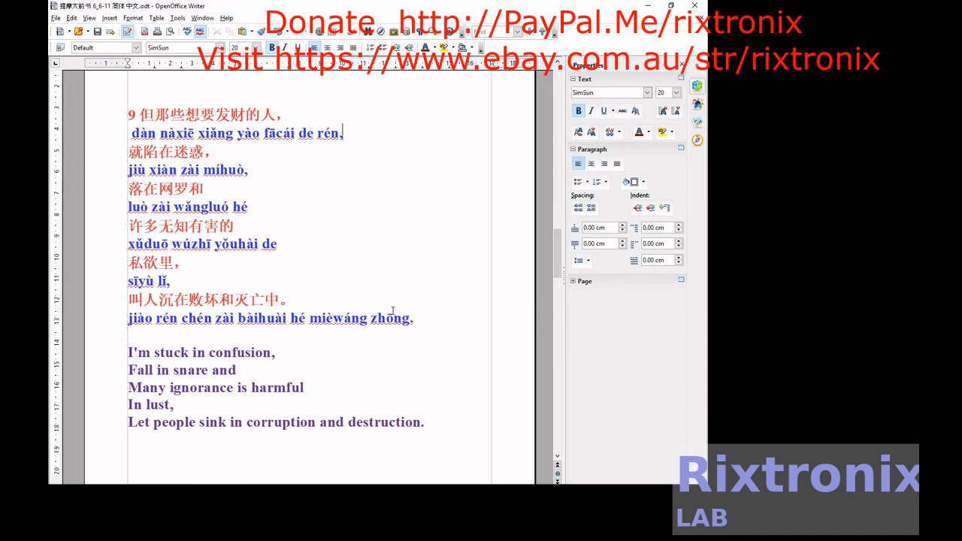
key("Return")
key("ctrl+v")
Move the English line "I'm stuck in confusion," beneath the pinyin "jiù xiàn zài míhuò," in verse 9
key("Down")
key("Down")
key("Down")
key("Down")
key("Down")
key("Down")
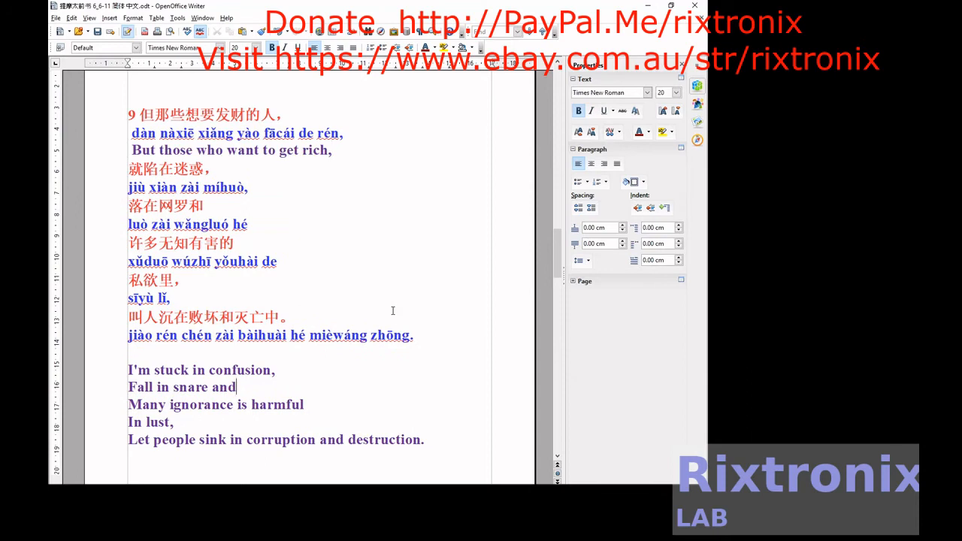
key("Home")
key("shift+End")
key("Delete")
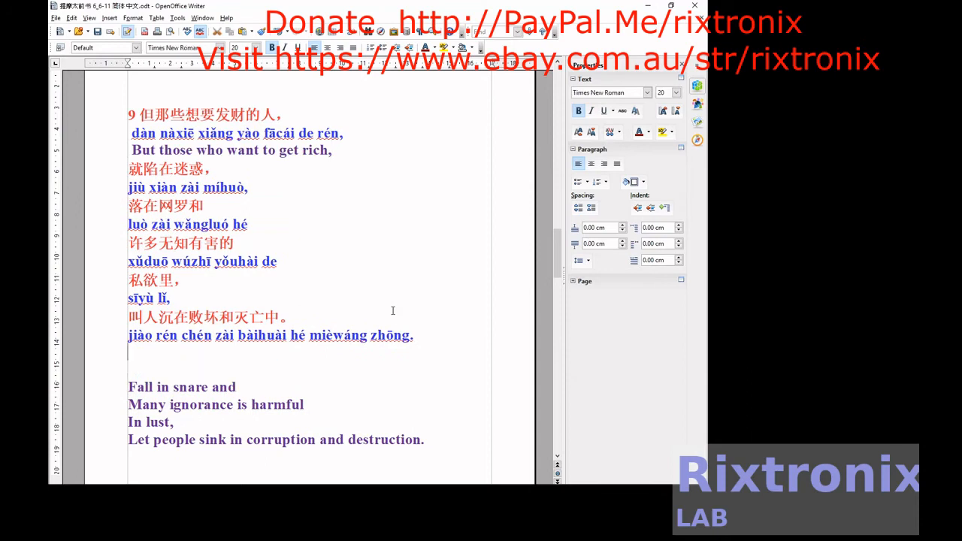
key("Up")
key("Up")
key("Up")
key("Up")
key("Up")
key("Up")
key("Up")
key("Up")
key("Up")
key("Up")
key("End")
key("Return")
key("ctrl+v")
Move the English line "Fall in snare and" beneath the pinyin "luò zài wǎngluó hé" in verse 9
key("Down")
key("Home")
key("shift+End")
key("Delete")
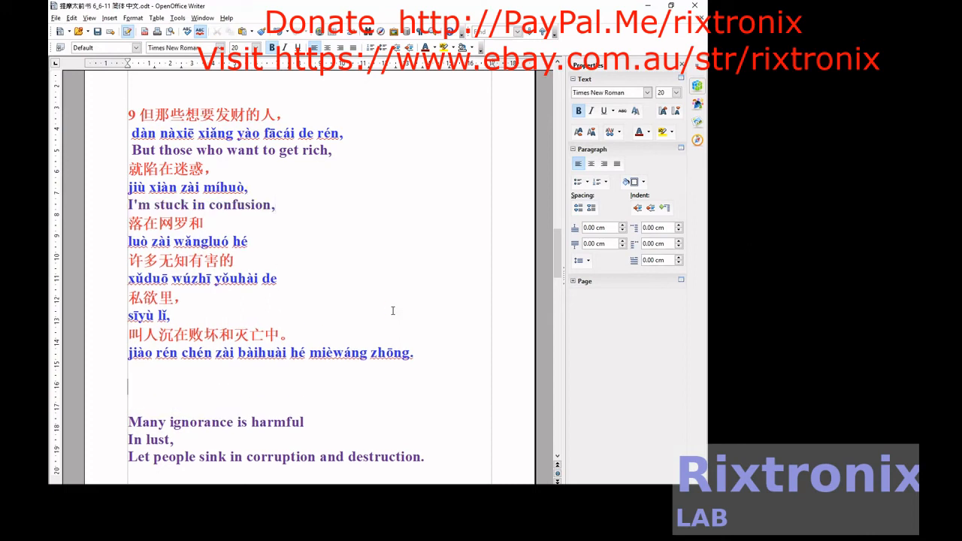
key("Down")
key("End")
key("Return")
key("ctrl+v")
Move the English line "Many ignorance is harmful" beneath the pinyin "xǔduō wúzhī yǒuhài de" in verse 9
key("Down")
key("Down")
key("Down")
key("Down")
key("Down")
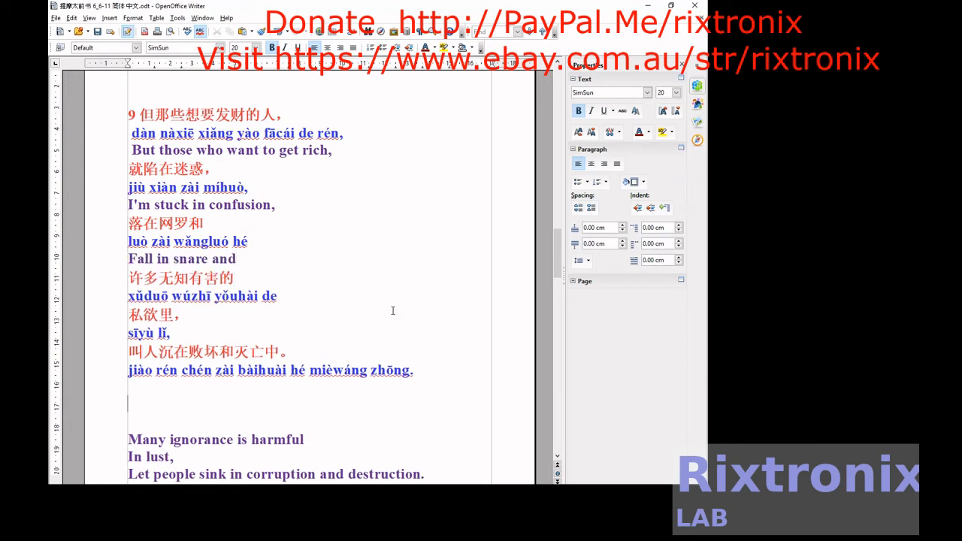
key("shift+End")
key("Delete")
key("Up")
key("Up")
key("Up")
key("Up")
key("Up")
key("Up")
key("Up")
key("Up")
key("Up")
key("Up")
key("Down")
key("Down")
key("Down")
key("End")
key("Return")
key("ctrl+v")
Move the English line "In lust," beneath the pinyin "sīyù lǐ," in verse 9
key("Down")
key("Down")
key("Down")
key("Down")
key("Down")
key("End")
key("Home")
key("shift+End")
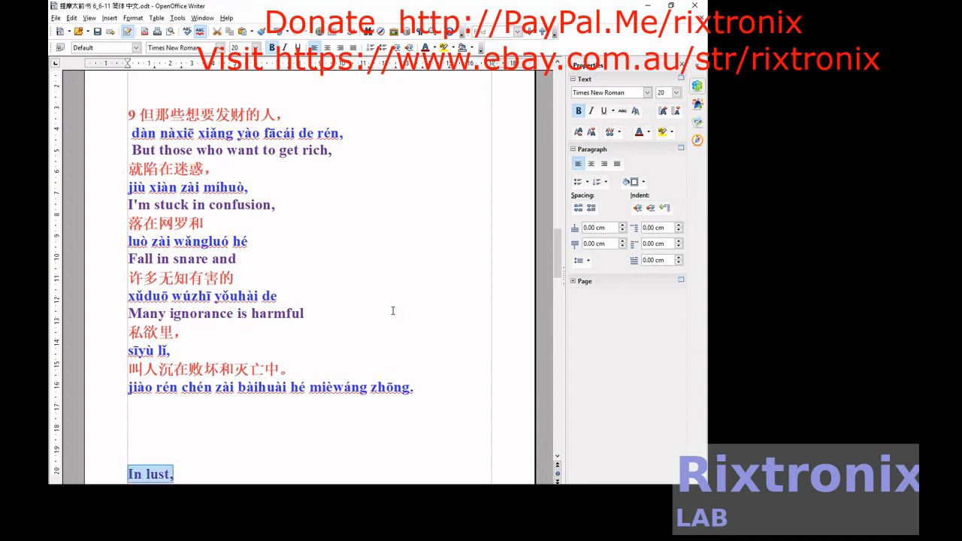
key("ctrl+x")
key("Up")
key("Up")
key("Up")
key("Up")
key("Up")
key("Up")
key("Up")
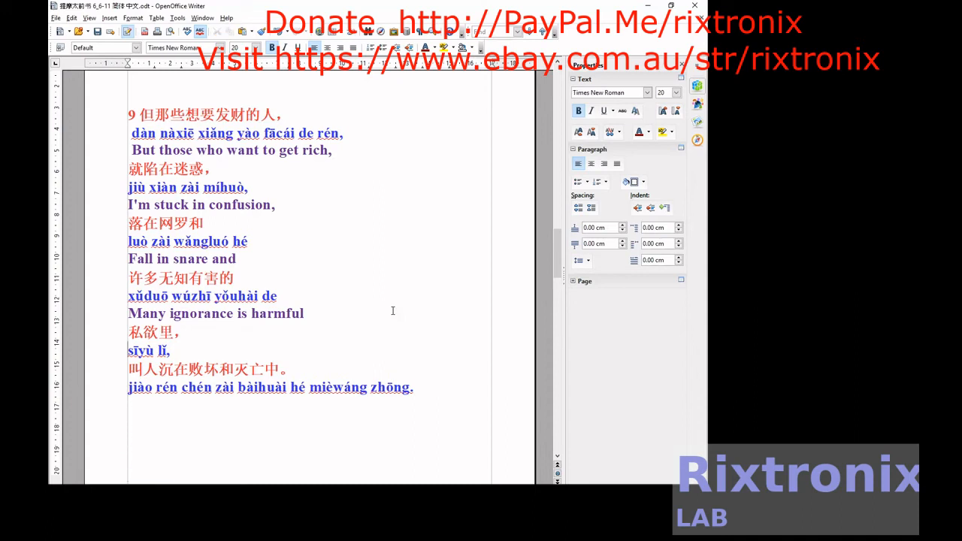
key("Return")
key("ctrl+v")
Delete the blank lines above "Let people sink in corruption and destruction." so it directly follows verse 9's last pinyin line
key("Down")
key("Down")
key("Down")
key("Down")
key("Down")
key("Up")
key("Up")
key("Delete")
key("Delete")
key("Delete")
key("Delete")
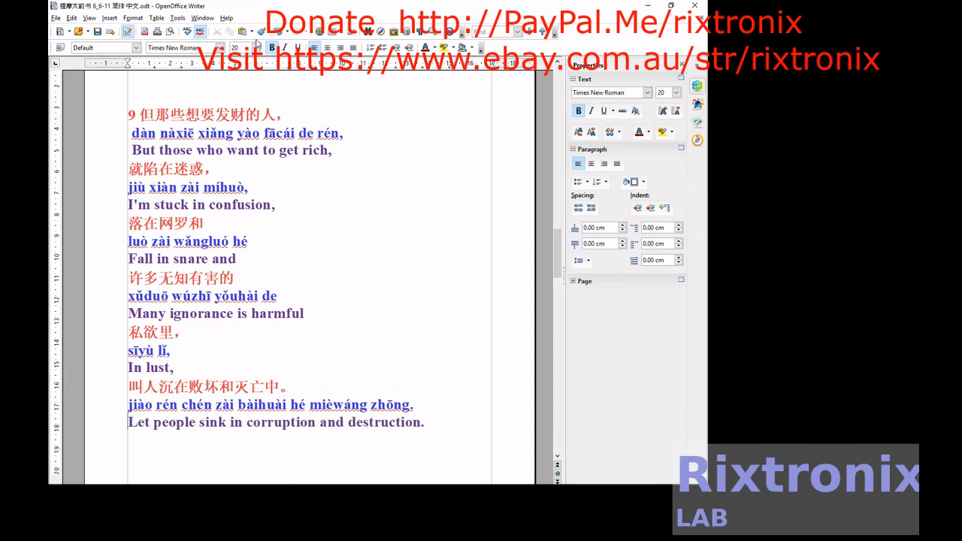
Move the English line "Corruption is the root of all evil." beneath the pinyin "Tāncái shì wàn'è zhī gēn." in verse 10
scroll(283, 169, "down", 5)
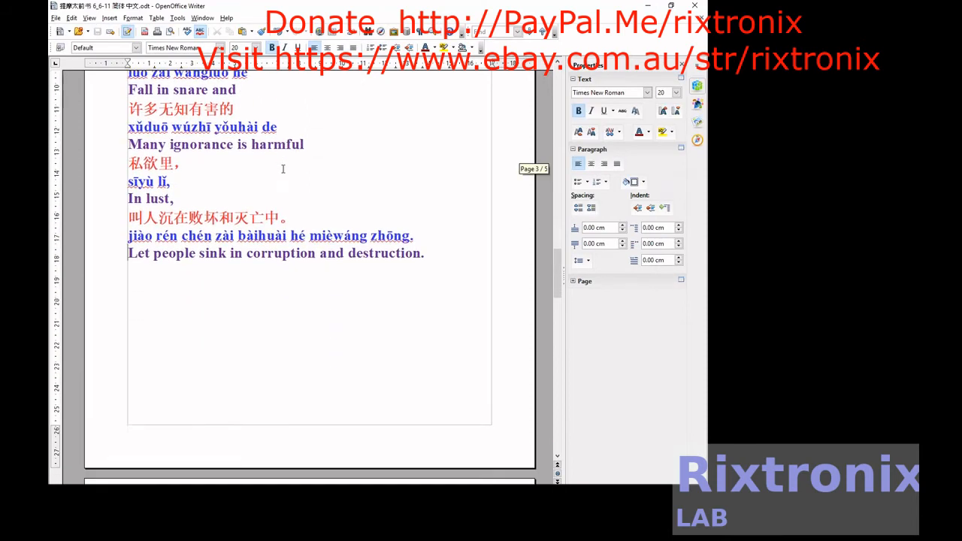
scroll(282, 169, "down", 10)
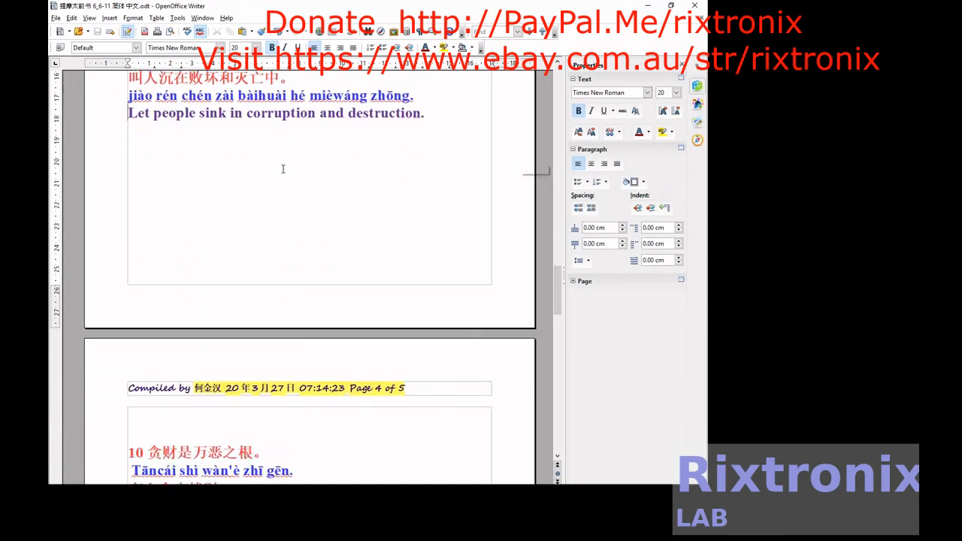
scroll(282, 169, "down", 1)
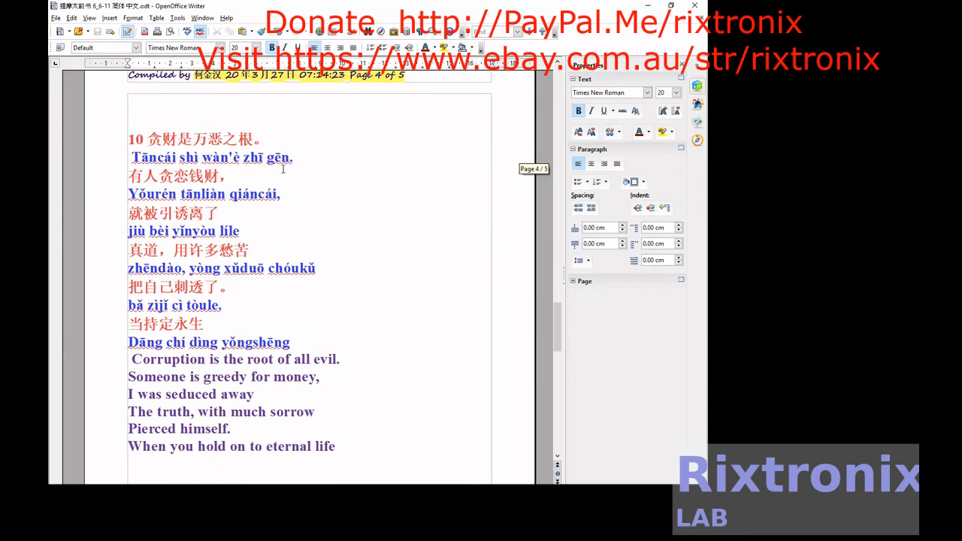
left_click(304, 361)
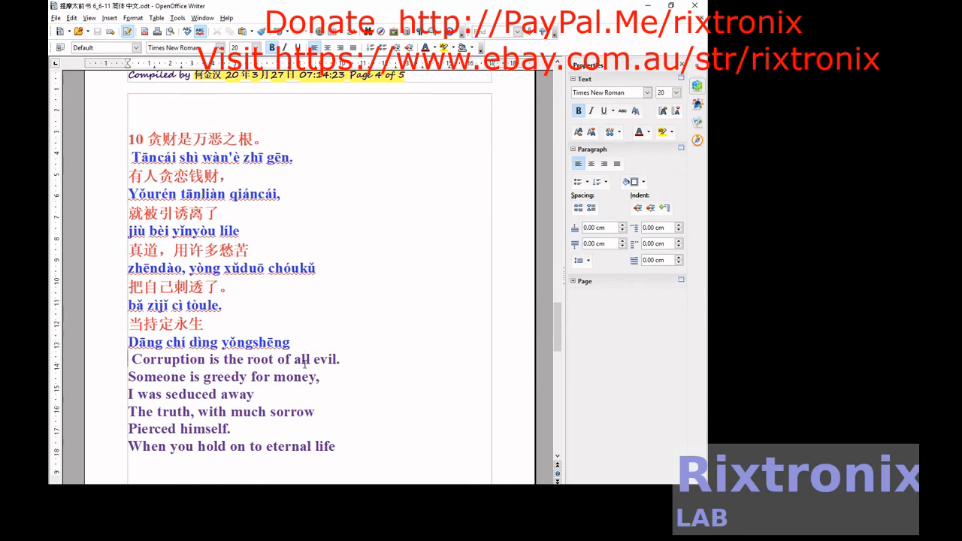
key("Home")
key("shift+End")
key("Delete")
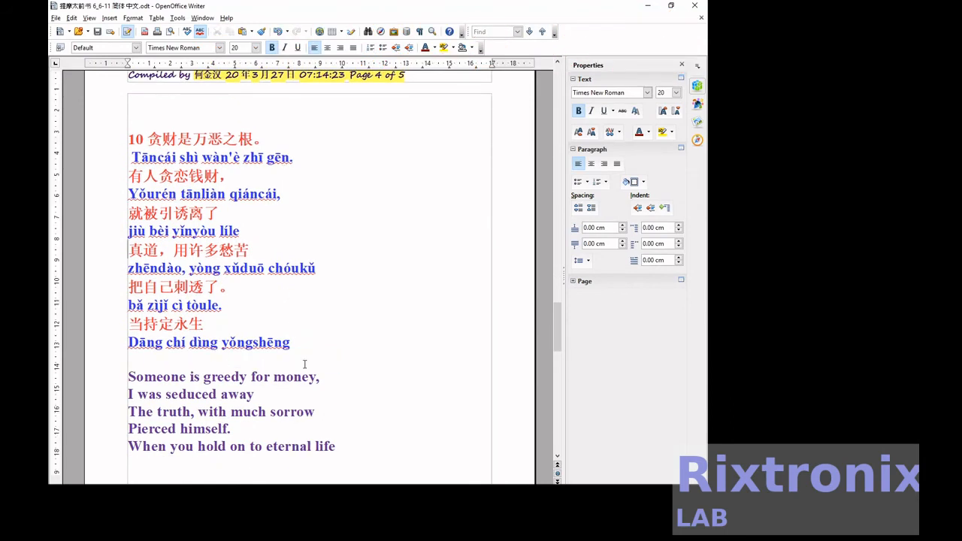
key("Left")
key("Return")
key("ctrl+v")
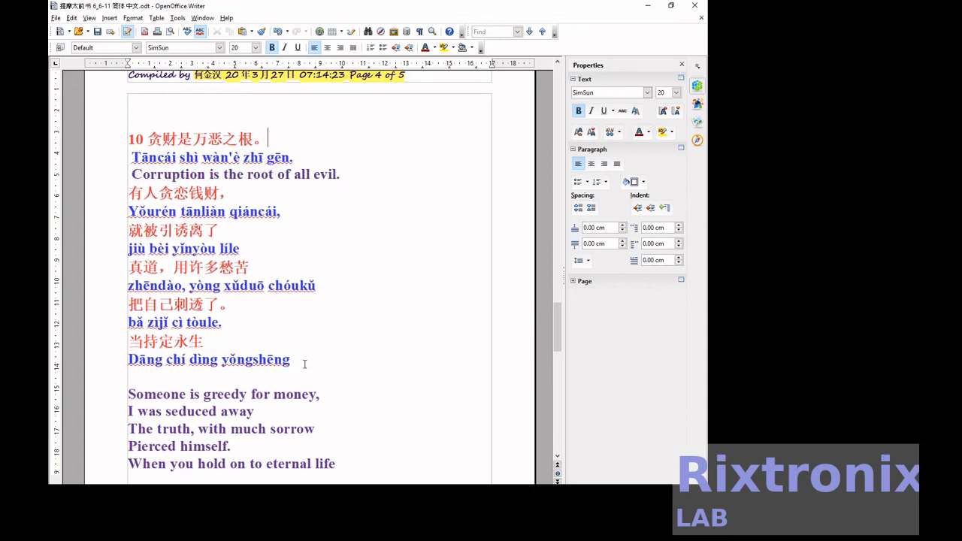
Underline the first Chinese, pinyin and English lines of verse 10 and set their font size to 24
key("shift+Down")
key("shift+Down")
key("shift+Down")
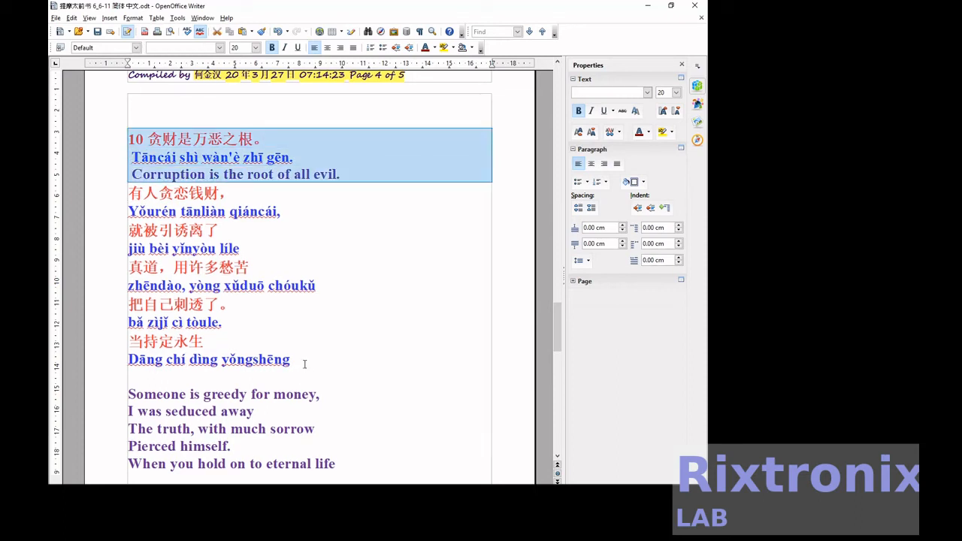
left_click(297, 48)
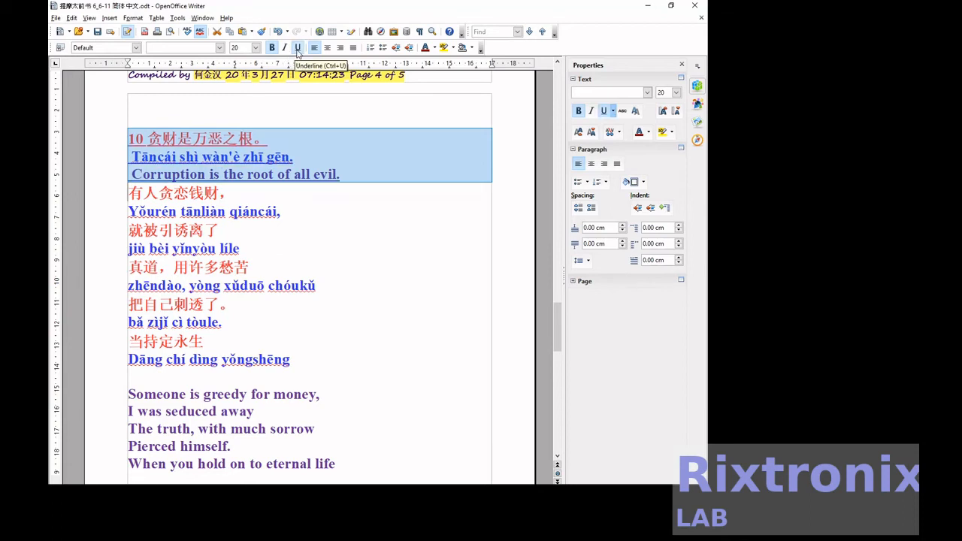
left_click(256, 48)
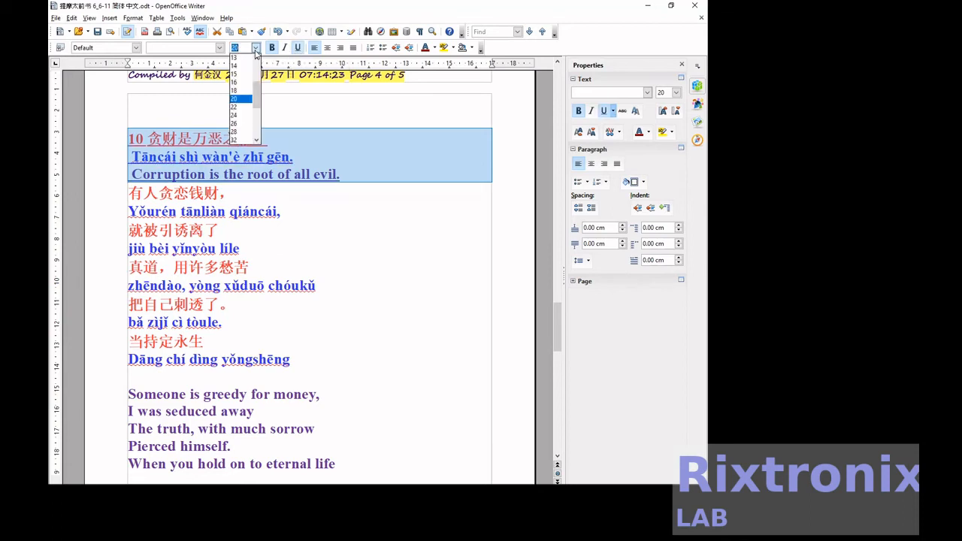
left_click(247, 123)
left_click(298, 242)
Move the English line "Someone is greedy for money," beneath the pinyin "Yǒurén tānliàn qiáncái," in verse 10
scroll(298, 256, "down", 3)
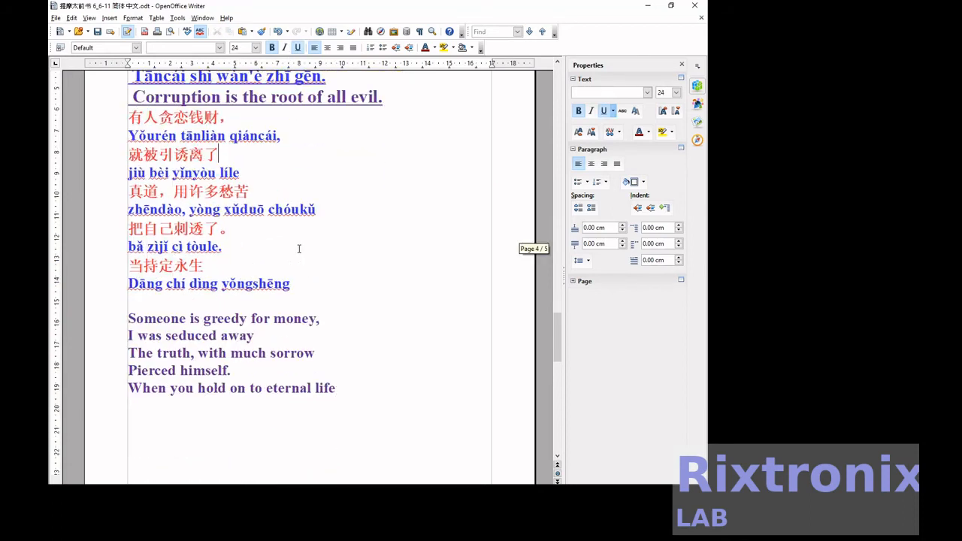
triple_click(299, 312)
key("Up")
key("Up")
key("Up")
key("Up")
key("Up")
key("Up")
key("Up")
key("Up")
key("Up")
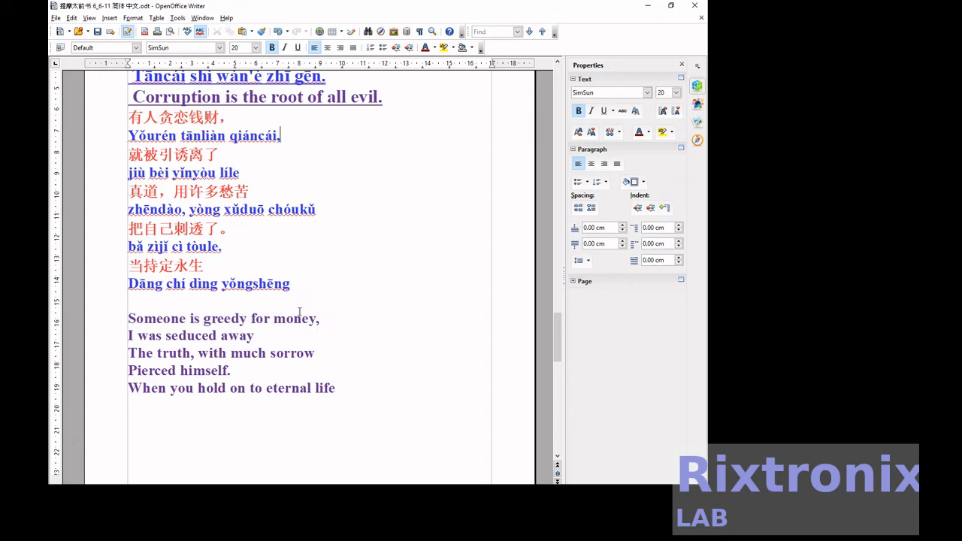
key("Return")
key("ctrl+v")
key("Down")
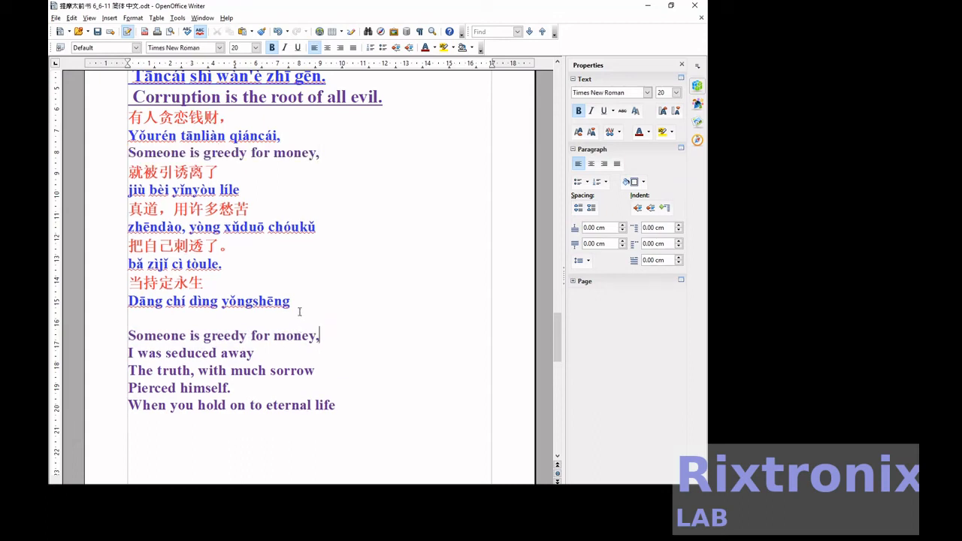
key("shift+Home")
key("Delete")
Move the English line "I was seduced away" beneath the pinyin "jiù bèi yǐnyòu líle" in verse 10
key("Down")
key("shift+End")
key("Delete")
key("Up")
key("Up")
key("Up")
key("Up")
key("Up")
key("Up")
key("Up")
key("Up")
key("Up")
key("End")
key("Return")
key("ctrl+v")
Move the English line "The truth, with much sorrow" beneath the pinyin "zhēndào, yòng xǔduō chóukǔ" in verse 10
key("Down")
key("Down")
key("Down")
key("Down")
key("Down")
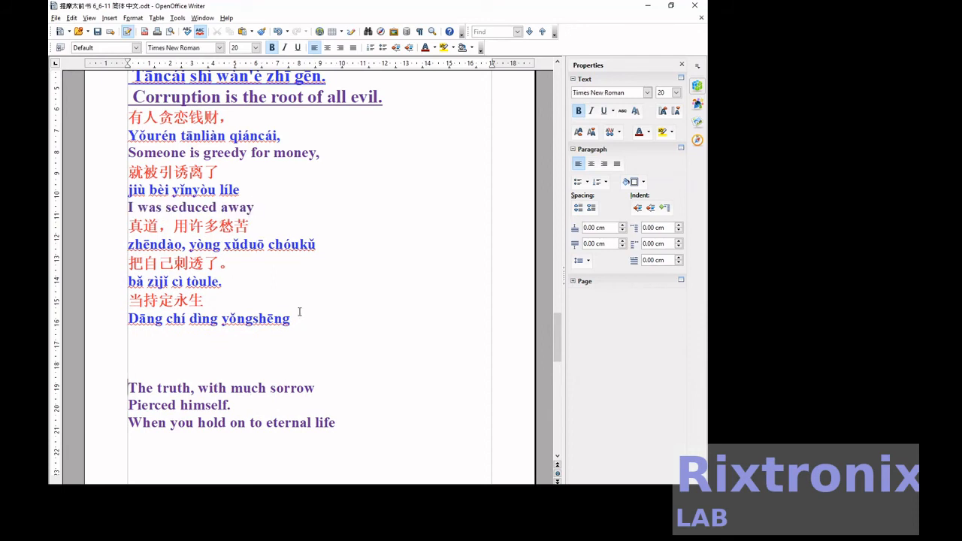
key("shift+End")
key("ctrl+x")
key("Up")
key("Up")
key("Up")
key("Up")
key("Up")
key("Up")
key("Up")
key("Up")
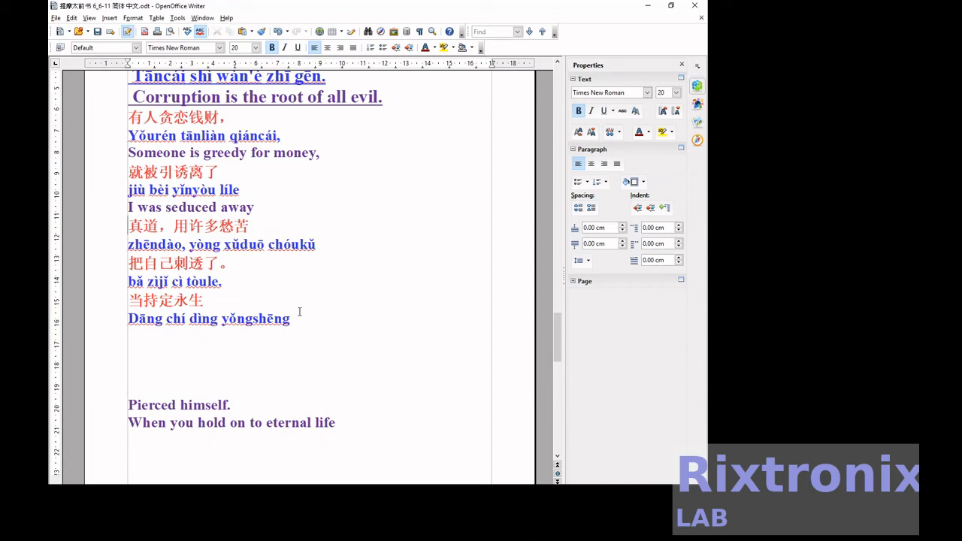
key("Return")
key("BackSpace")
key("End")
key("Return")
key("ctrl+v")
Move the English line "Pierced himself." beneath the pinyin "bǎ zìjǐ cì tòule." in verse 10
key("Down")
key("Down")
key("Down")
key("Down")
key("Down")
key("Down")
key("Down")
key("Down")
key("shift+Home")
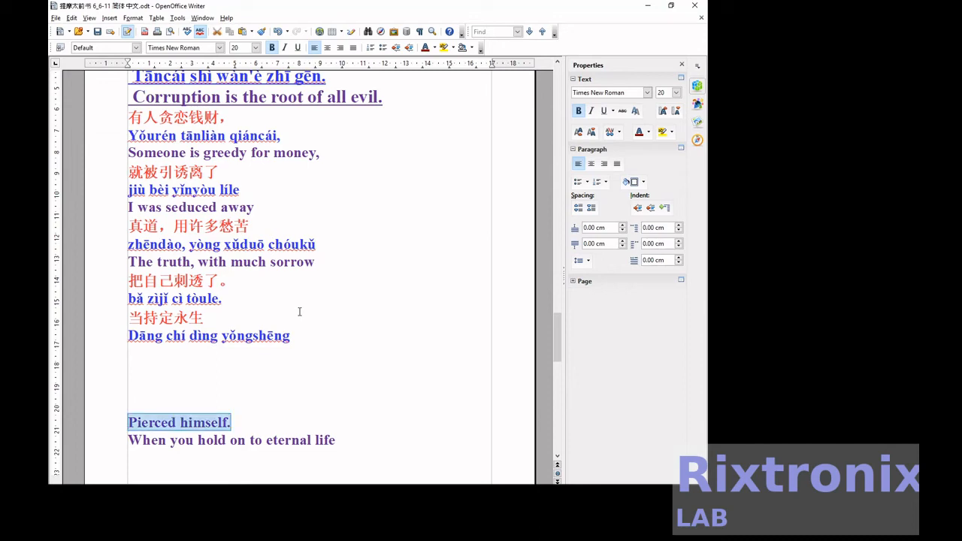
key("ctrl+x")
key("Up")
key("Up")
key("Up")
key("Up")
key("Up")
key("Up")
key("Up")
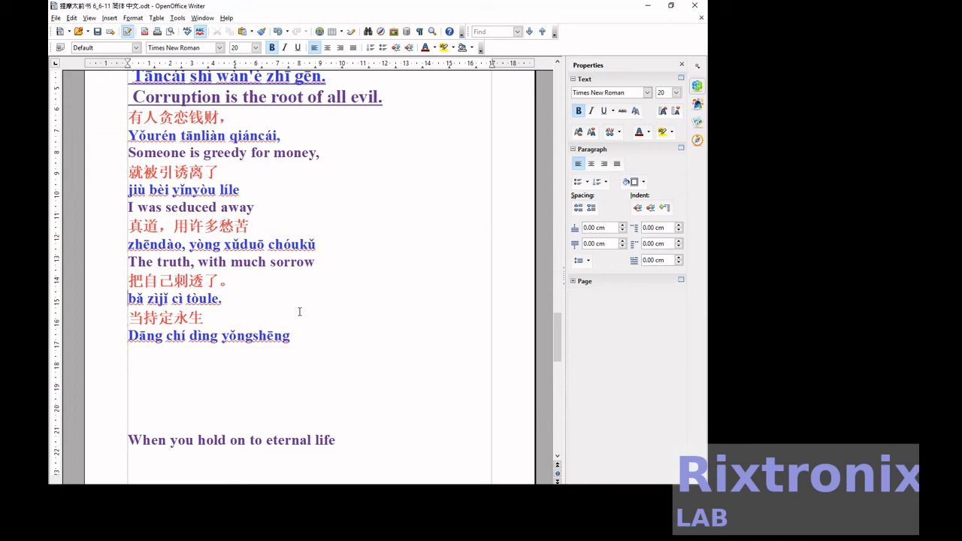
key("End")
key("Return")
key("ctrl+v")
Delete the blank lines above "When you hold on to eternal life" so it directly follows verse 10's last pinyin line
key("Delete")
key("Delete")
key("Delete")
key("Delete")
key("Delete")
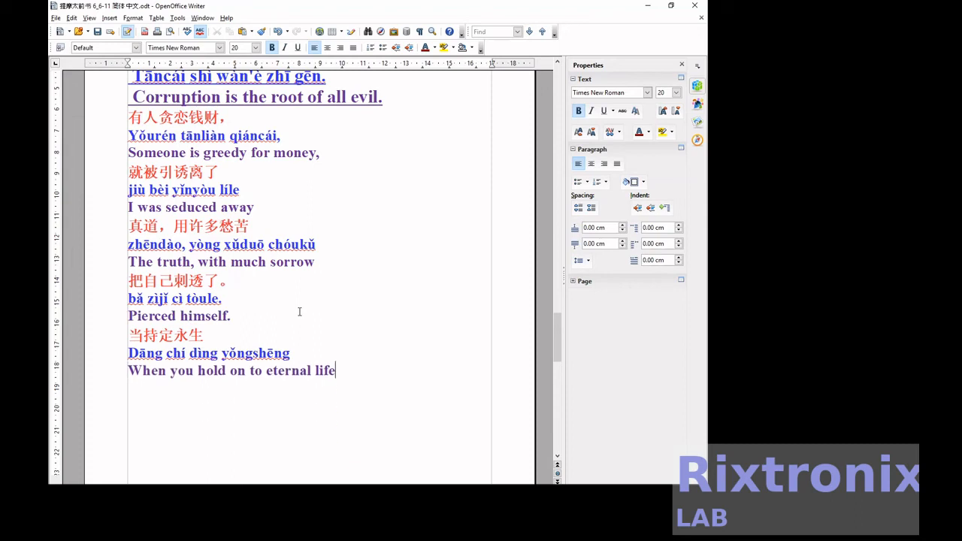
Set the rest of verse 10, from "有人贪恋钱财" to "When you hold on to eternal life", to font size 24 and underline it
key("shift+Up")
key("shift+Up")
key("shift+Up")
key("shift+Up")
key("shift+Up")
key("shift+Up")
key("shift+Up")
key("shift+Up")
key("shift+Up")
key("shift+Up")
key("shift+Up")
key("shift+Up")
key("shift+Up")
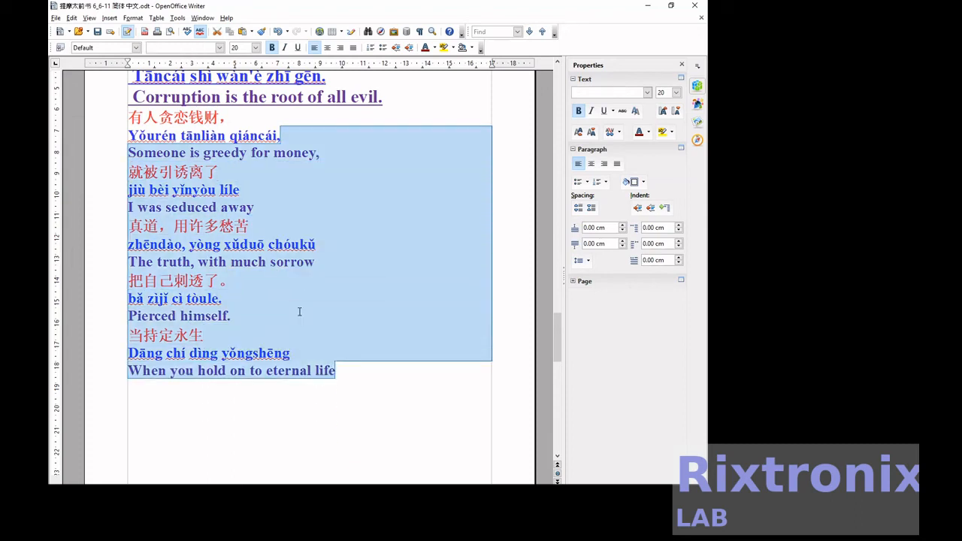
key("shift+Up")
key("shift+Home")
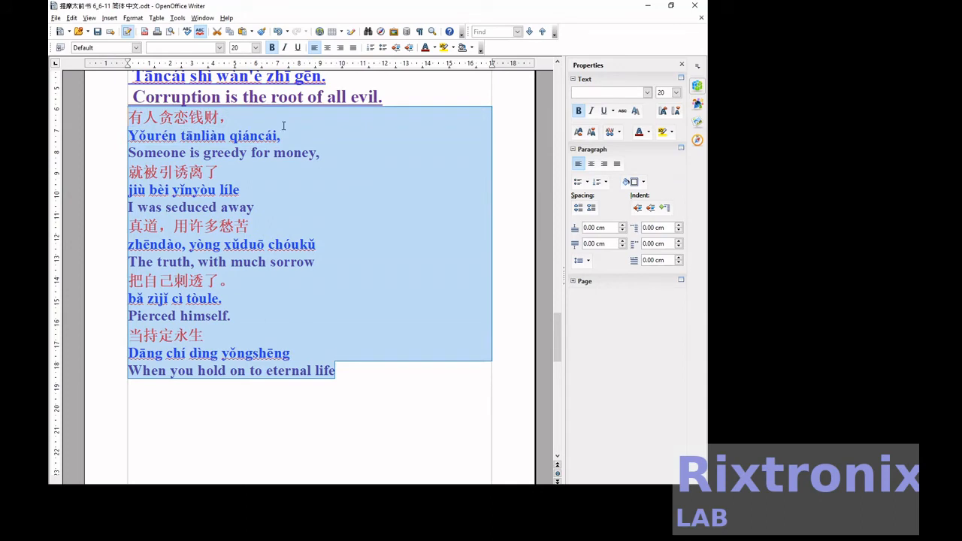
left_click(255, 47)
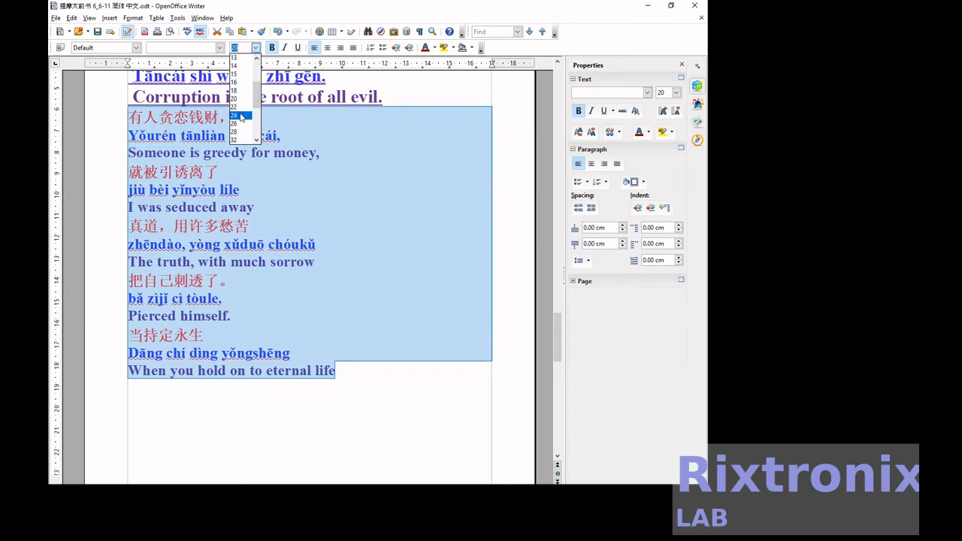
left_click(235, 115)
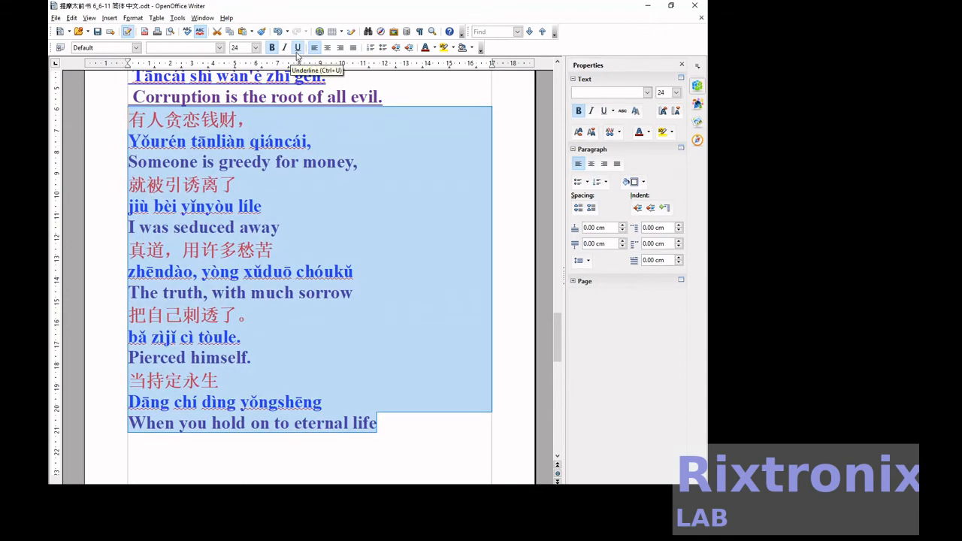
left_click(298, 47)
left_click(334, 211)
Save the document with the formatted verse 10
scroll(335, 210, "up", 5)
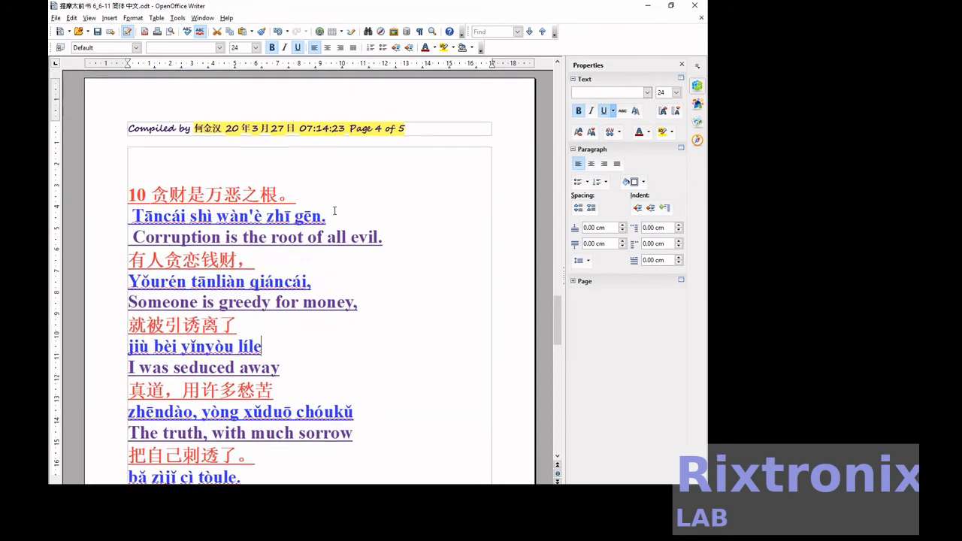
scroll(334, 211, "down", 4)
left_click(97, 31)
Delete the blank lines above verse 11 so it starts at the top of page 5
scroll(382, 262, "down", 5)
scroll(382, 262, "down", 3)
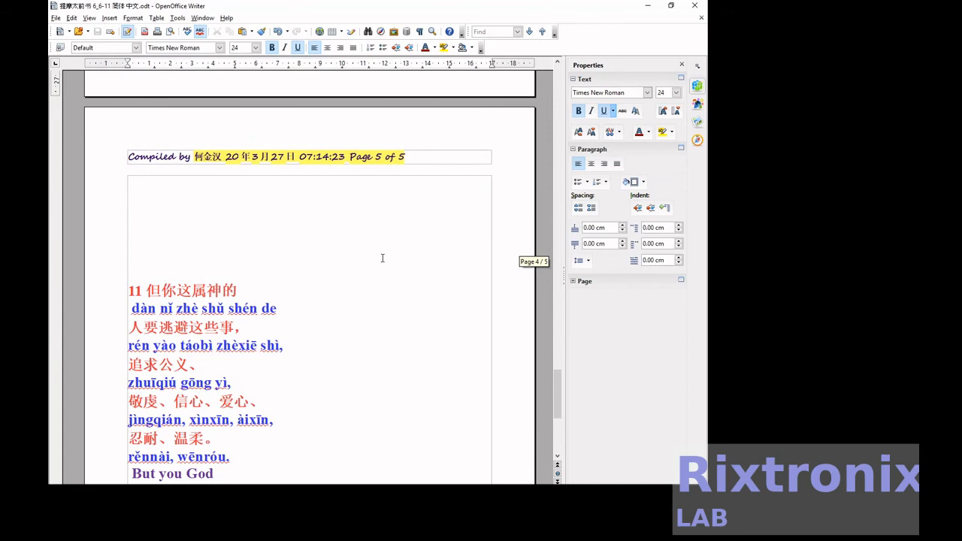
left_click(236, 204)
key("Delete")
key("Delete")
key("Delete")
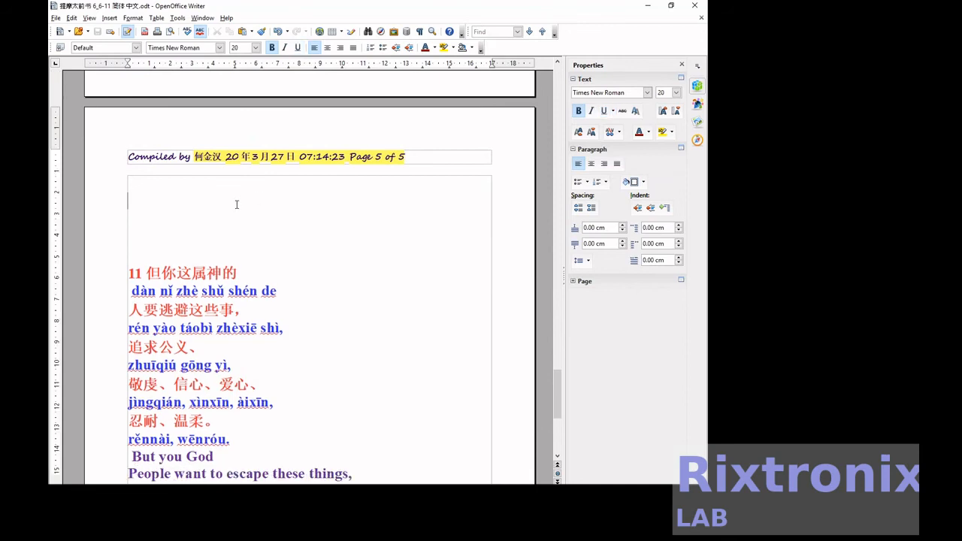
key("Delete")
key("Up")
key("Up")
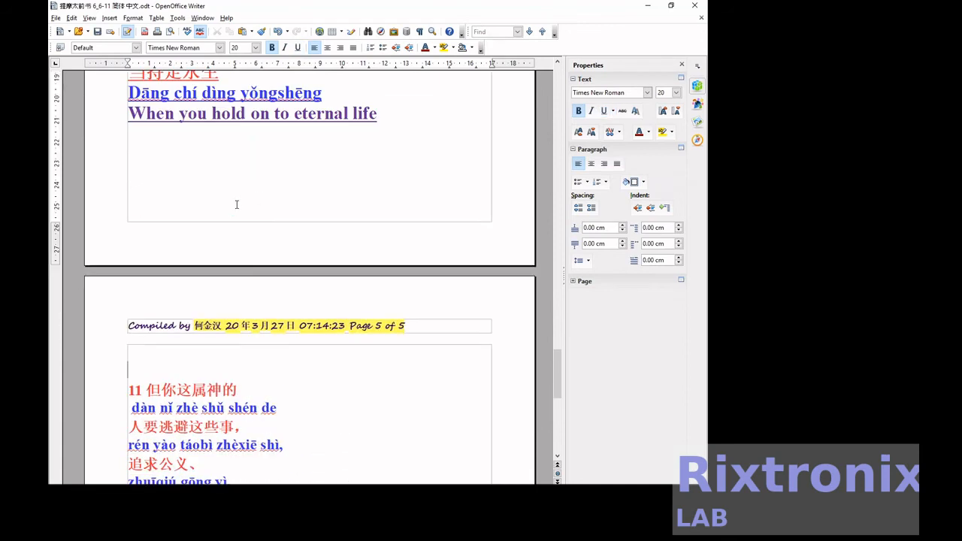
key("Delete")
key("Delete")
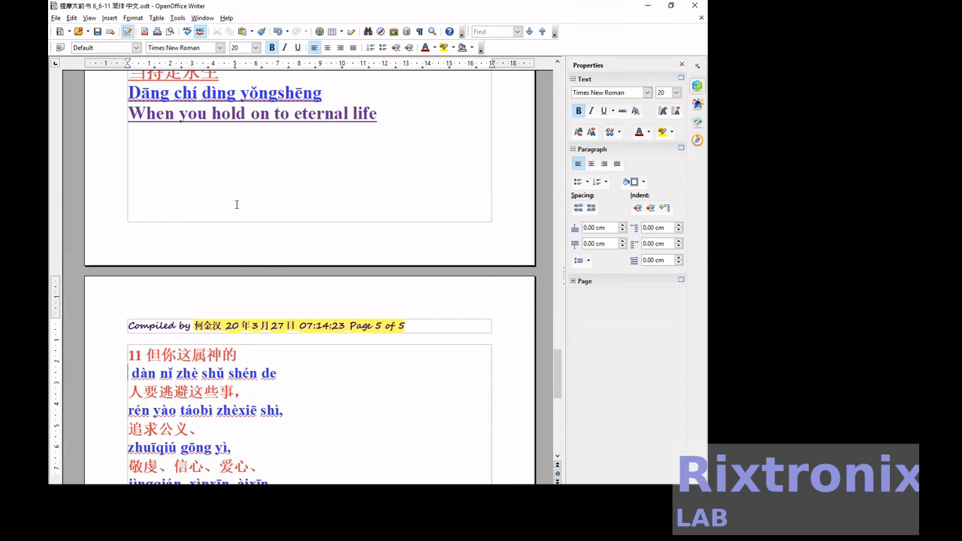
Move the English line "But you God" beneath the pinyin "dàn nǐ zhè shǔ shén de" in verse 11
key("Down")
key("Down")
key("Down")
key("Down")
key("Down")
key("Down")
key("Down")
key("Down")
key("Down")
key("shift+End")
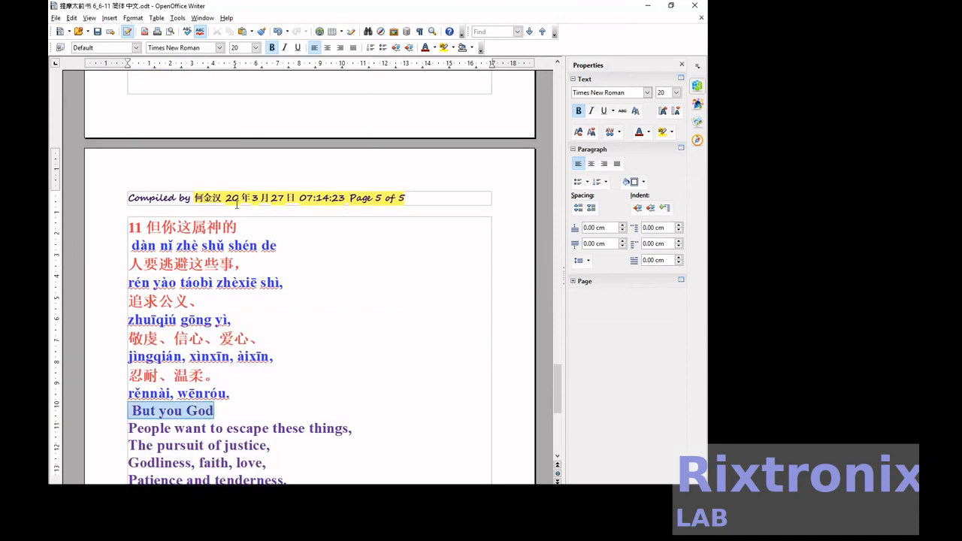
key("Delete")
key("Up")
key("Up")
key("Up")
key("Up")
key("Up")
key("Up")
key("Up")
key("Up")
key("Up")
key("End")
key("Return")
key("ctrl+v")
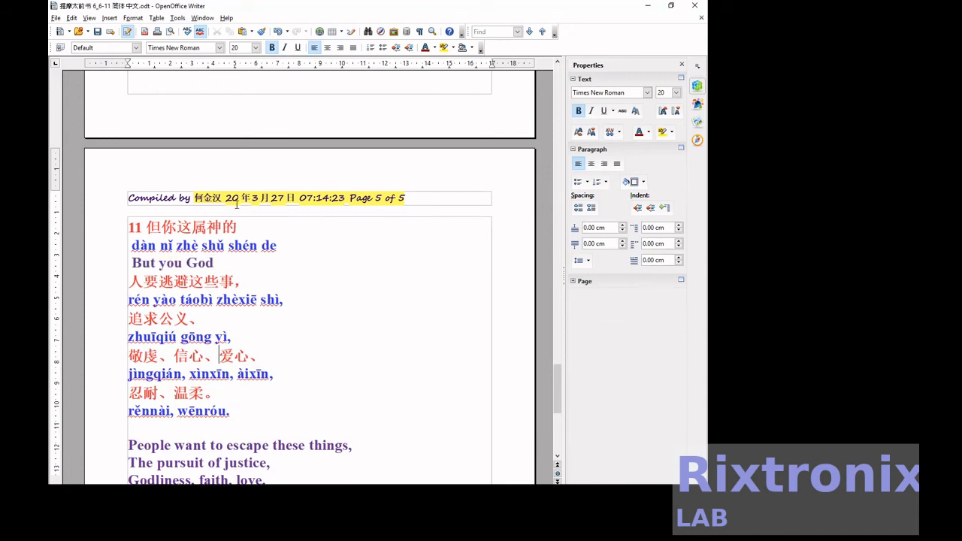
Move the English line "People want to escape these things," beneath the pinyin "rén yào táobì zhèxiē shì," in verse 11
key("Down")
key("Down")
key("Down")
key("Down")
key("Down")
key("Down")
key("Down")
key("Down")
key("Down")
key("Down")
key("shift+End")
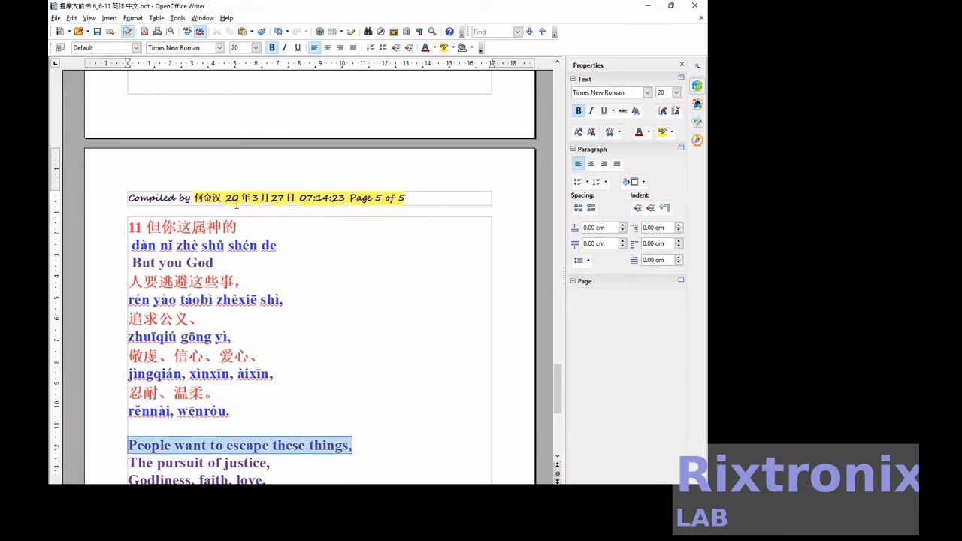
key("Delete")
key("Up")
key("Up")
key("Up")
key("Up")
key("Up")
key("Up")
key("Up")
key("End")
key("Return")
key("ctrl+v")
Move the English line "The pursuit of justice," beneath the pinyin "zhuīqiú gōng yì," in verse 11
key("Down")
key("Down")
key("Down")
key("Down")
key("Down")
key("Down")
key("Down")
key("Down")
key("Down")
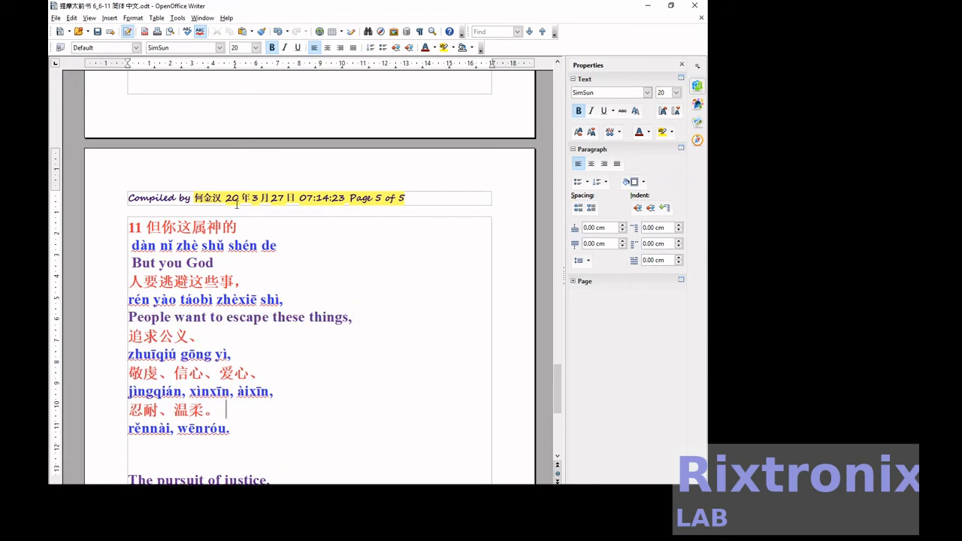
key("End")
key("shift+End")
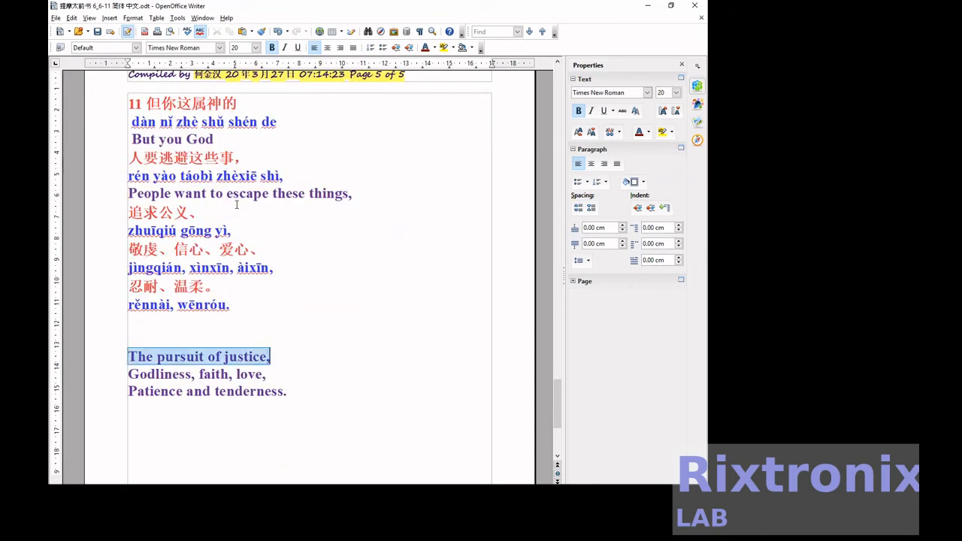
key("ctrl+x")
key("Up")
key("Up")
key("Up")
key("Up")
key("Up")
key("Up")
key("Up")
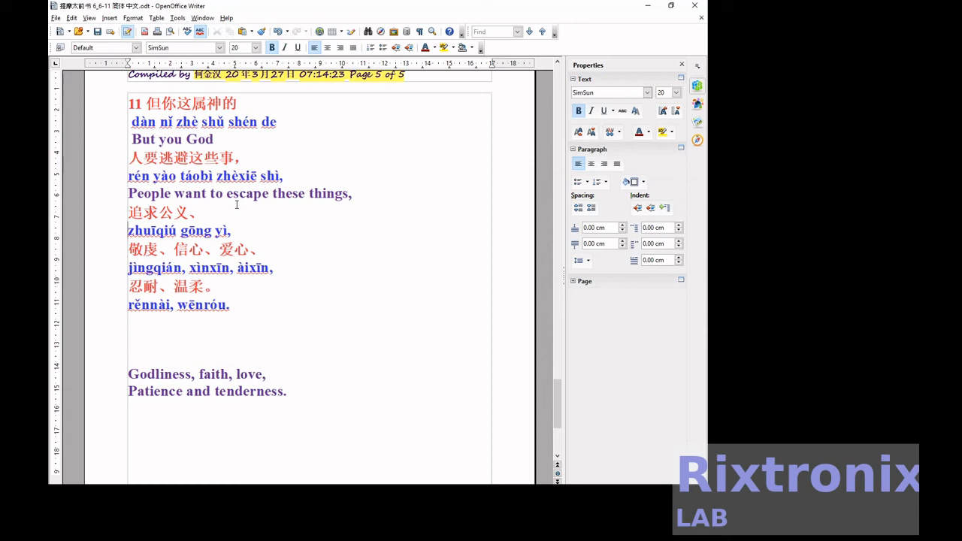
key("End")
key("Return")
key("ctrl+v")
Move the English line "Godliness, faith, love," beneath the pinyin "jìngqián, xìnxīn, àixīn," in verse 11
key("Down")
key("Down")
key("Down")
key("End")
key("Home")
key("shift+End")
key("ctrl+x")
key("Up")
key("Up")
key("Up")
key("Up")
key("Up")
key("Up")
key("Return")
key("ctrl+v")
Delete the blank lines between the pinyin "rěnnài, wēnróu." and "Patience and tenderness.", and save the document
key("Down")
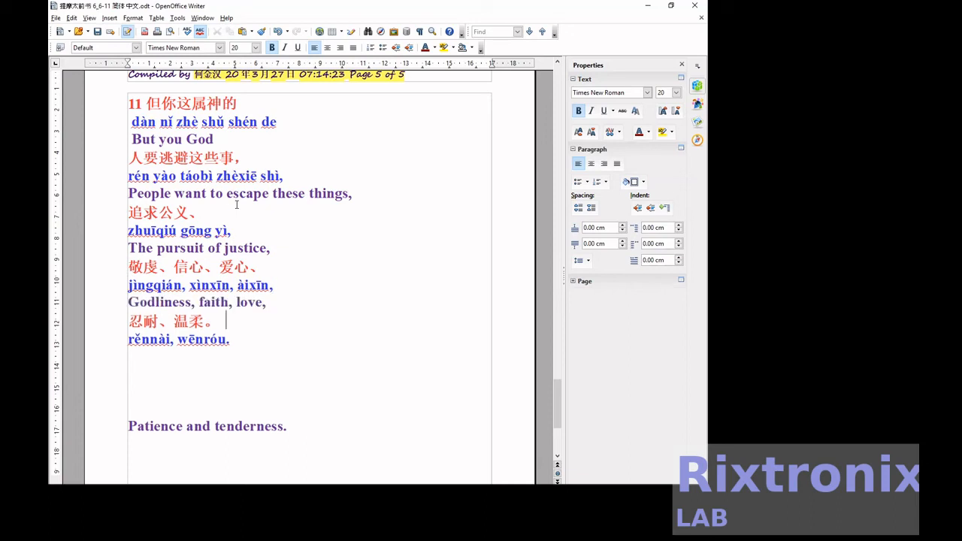
key("Down")
key("Delete")
key("Delete")
key("Delete")
key("Delete")
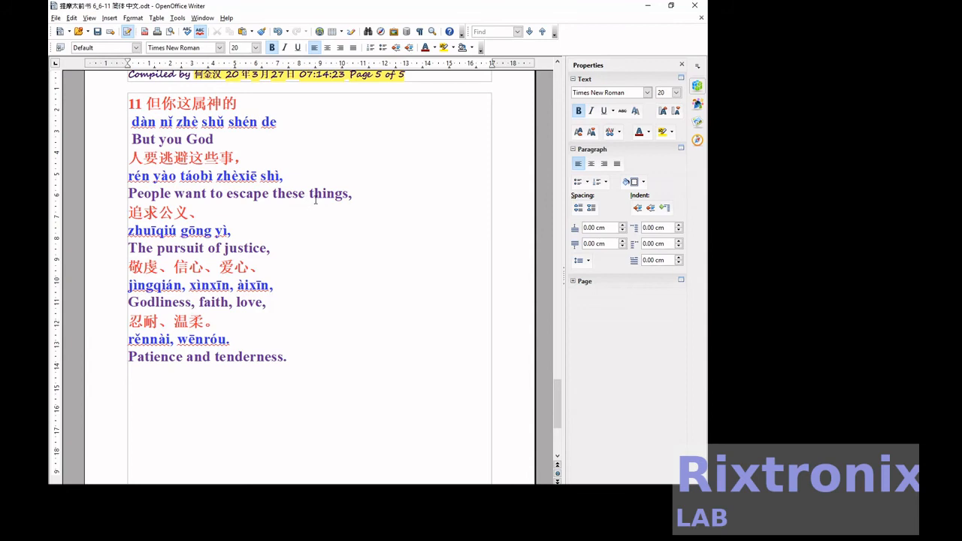
scroll(314, 200, "up", 10)
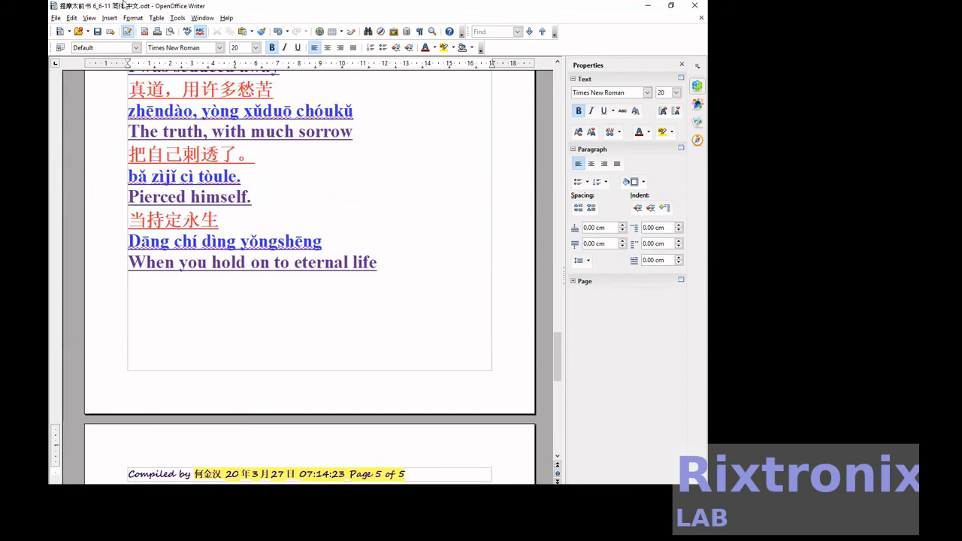
left_click(97, 32)
Underline all of verse 11, from "11 但你这属神的" to "Patience and tenderness.", and set it to font size 24
scroll(240, 143, "down", 8)
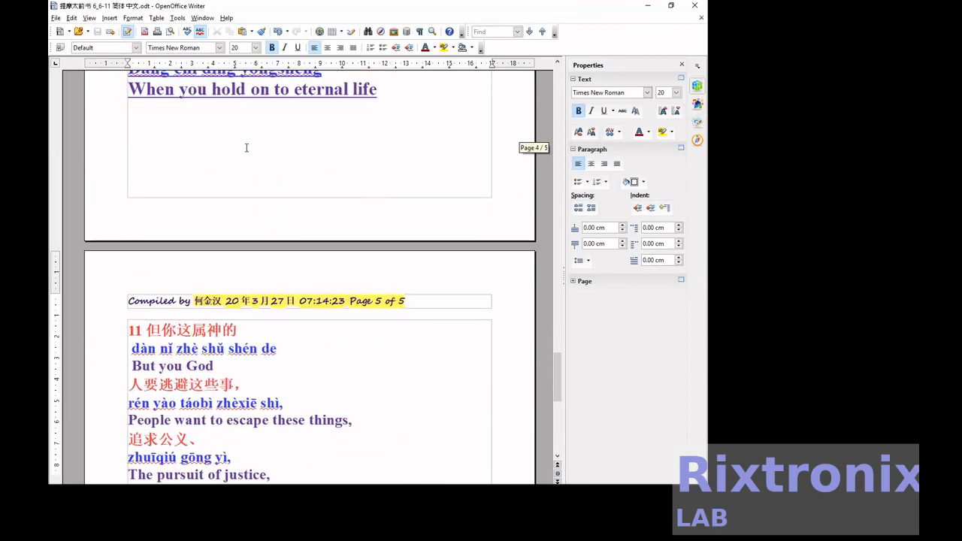
left_click(191, 160)
key("Home")
key("shift+Down")
key("shift+Down")
key("shift+Down")
key("shift+Down")
key("shift+Down")
key("shift+Down")
key("shift+Down")
key("shift+Down")
key("shift+Down")
key("shift+Down")
key("shift+Down")
key("shift+Down")
key("shift+Down")
key("shift+Down")
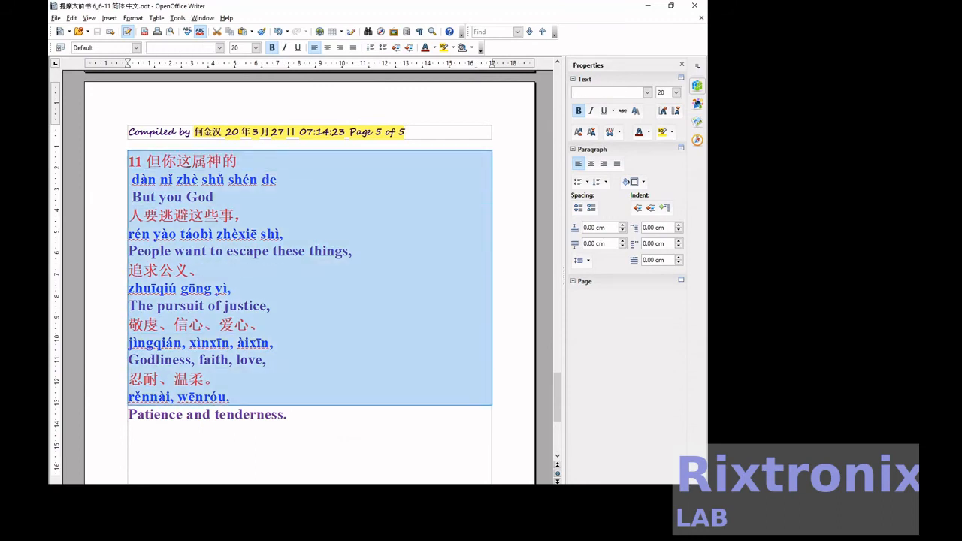
key("shift+Down")
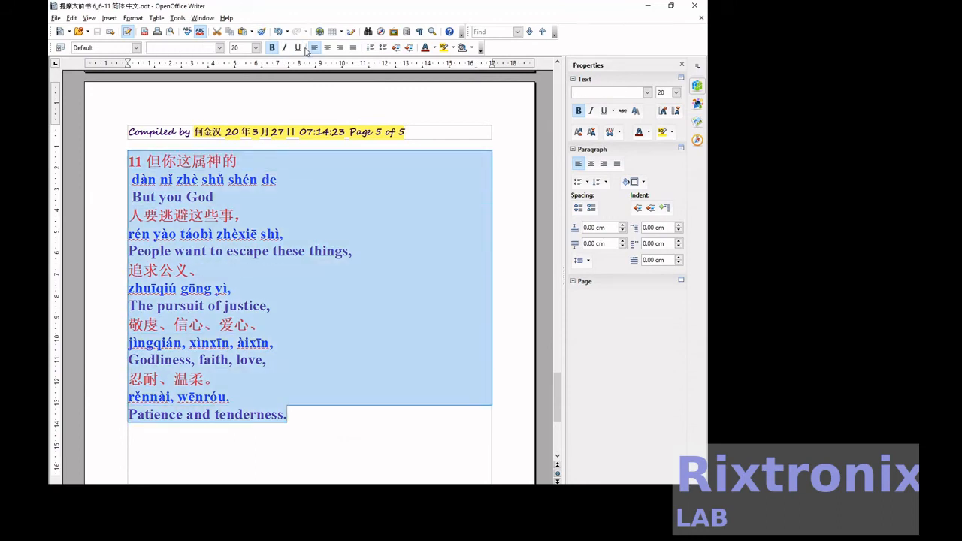
left_click(299, 48)
left_click(255, 47)
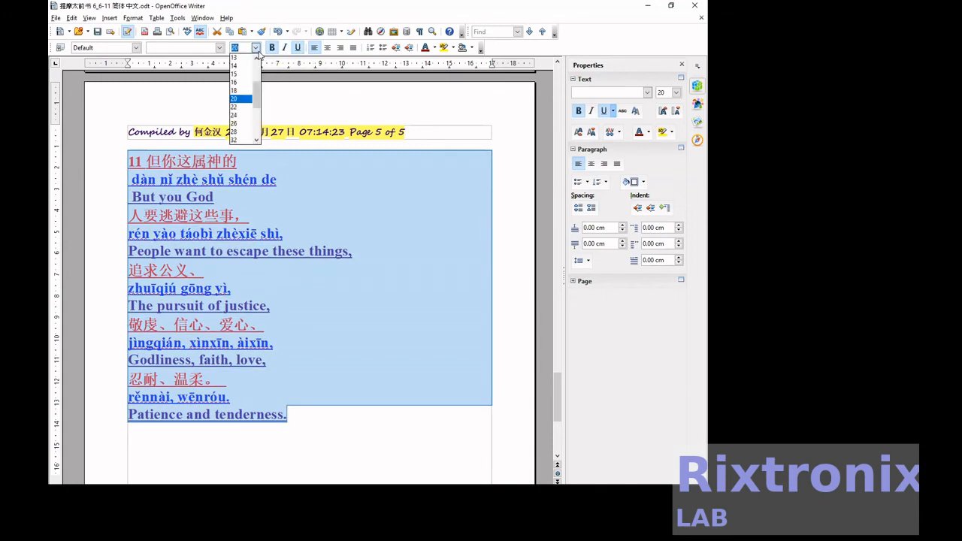
left_click(245, 115)
left_click(344, 221)
scroll(341, 222, "down", 5)
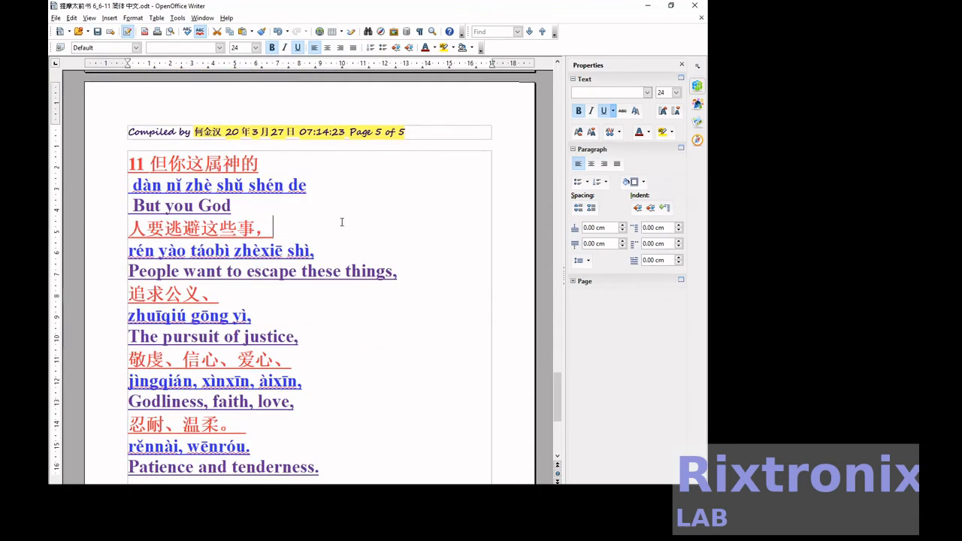
Save the document and export it to the Documents folder as a PDF named "提摩太前书 6_6-11 简体 中文"
scroll(342, 222, "up", 10)
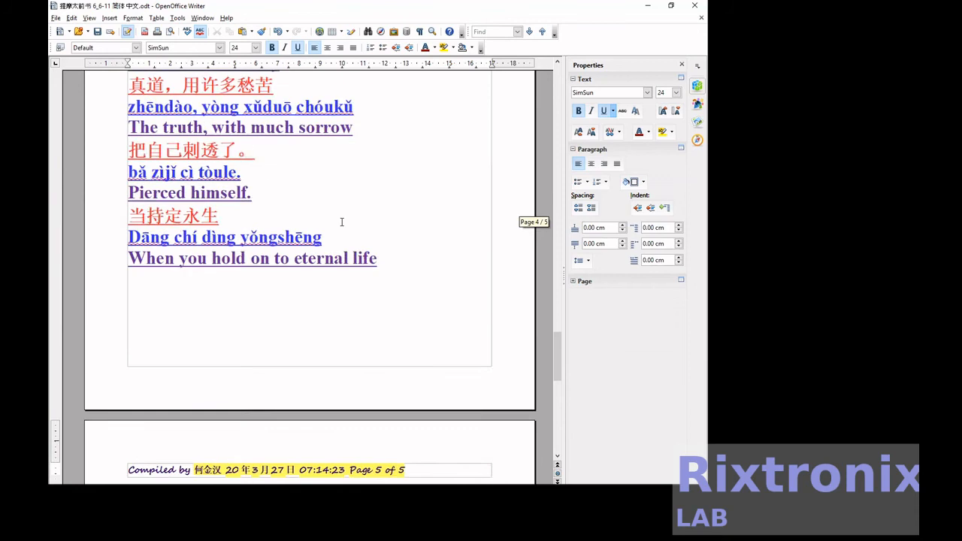
scroll(341, 222, "up", 10)
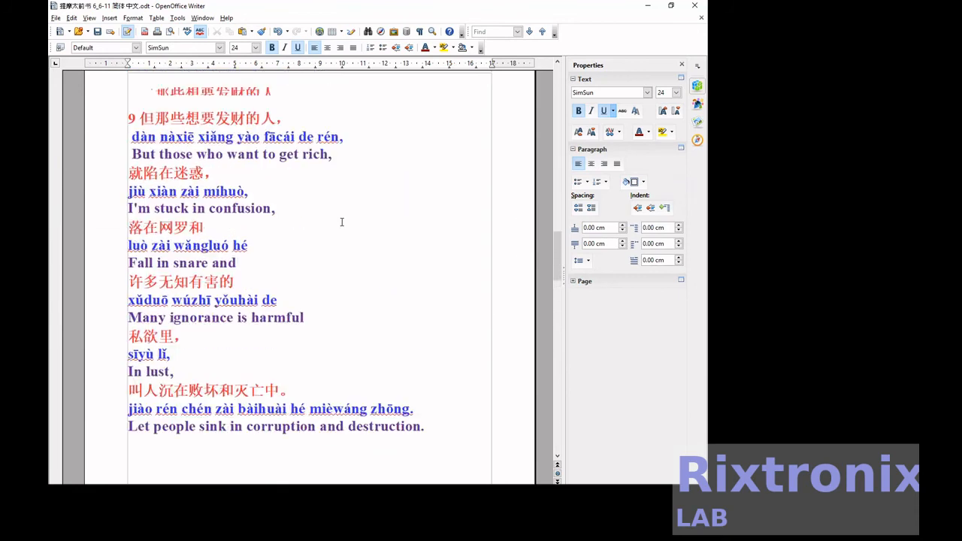
scroll(341, 223, "up", 10)
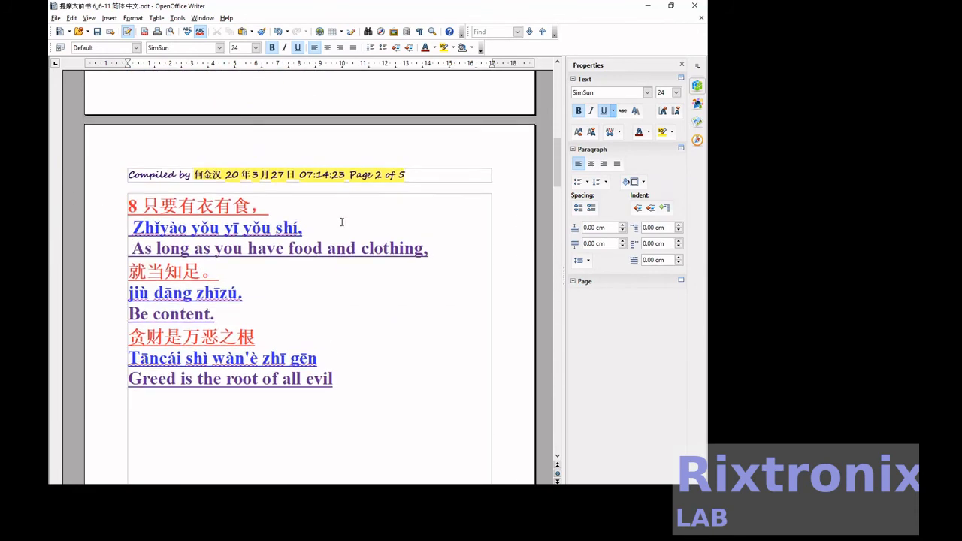
scroll(341, 221, "up", 5)
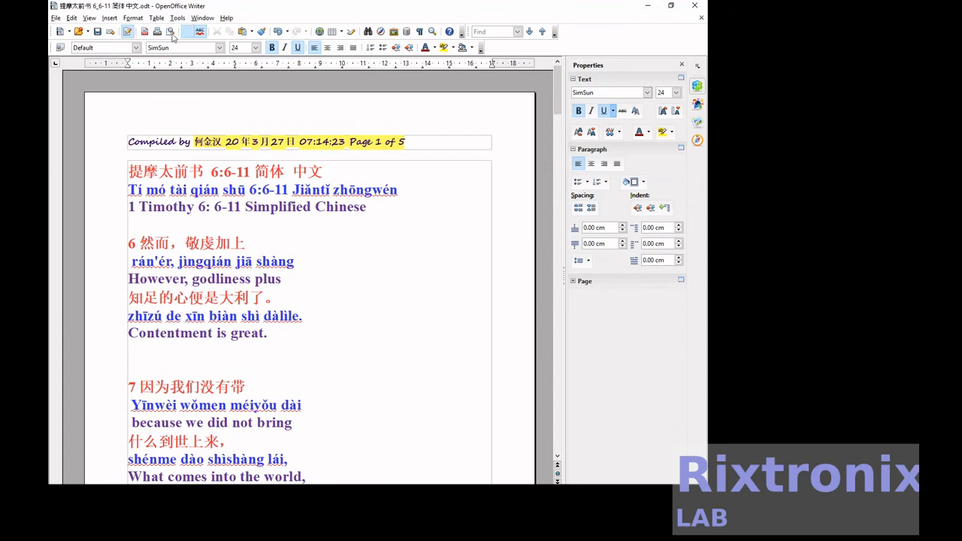
left_click(97, 31)
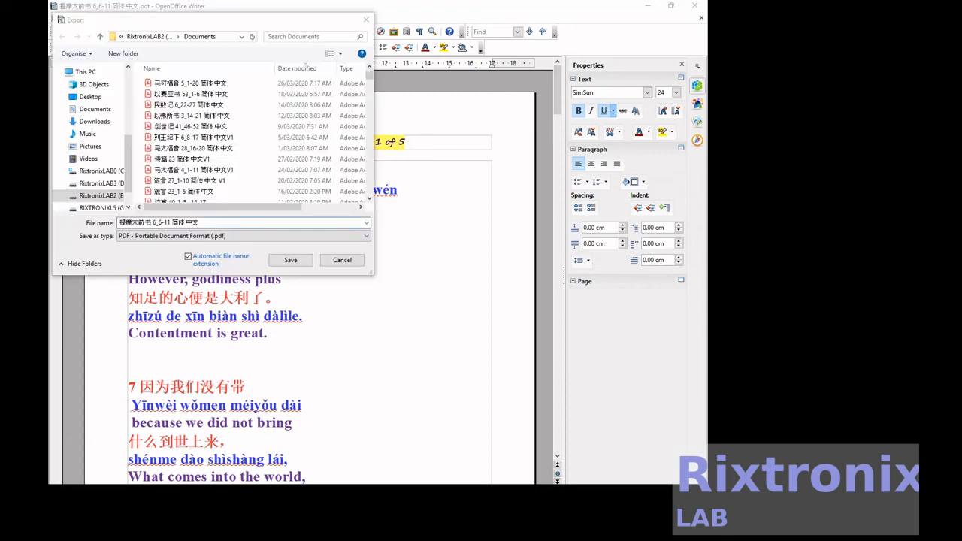
left_click(296, 262)
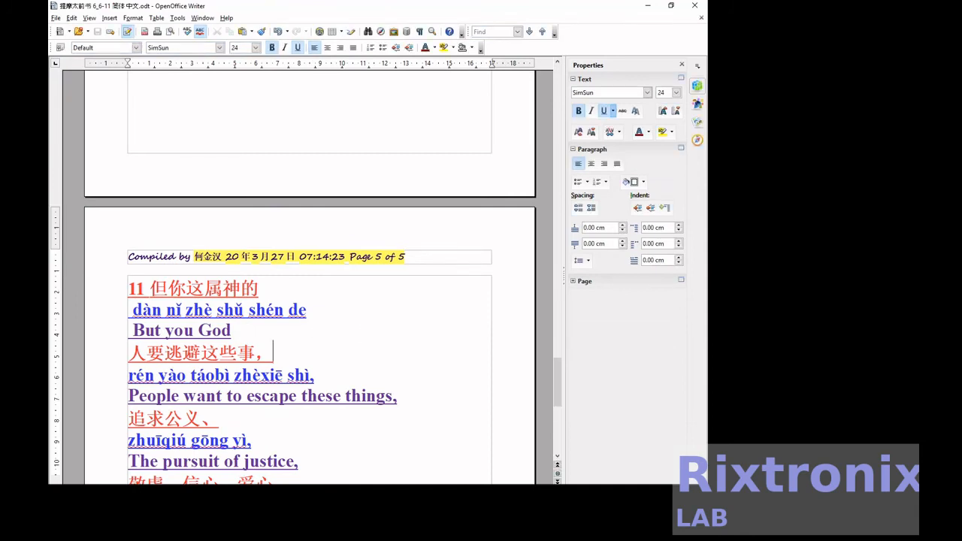
Insert spaces between the Chinese characters of "提摩太前书" in the page 1 title to line them up with the pinyin below
scroll(218, 240, "up", 10)
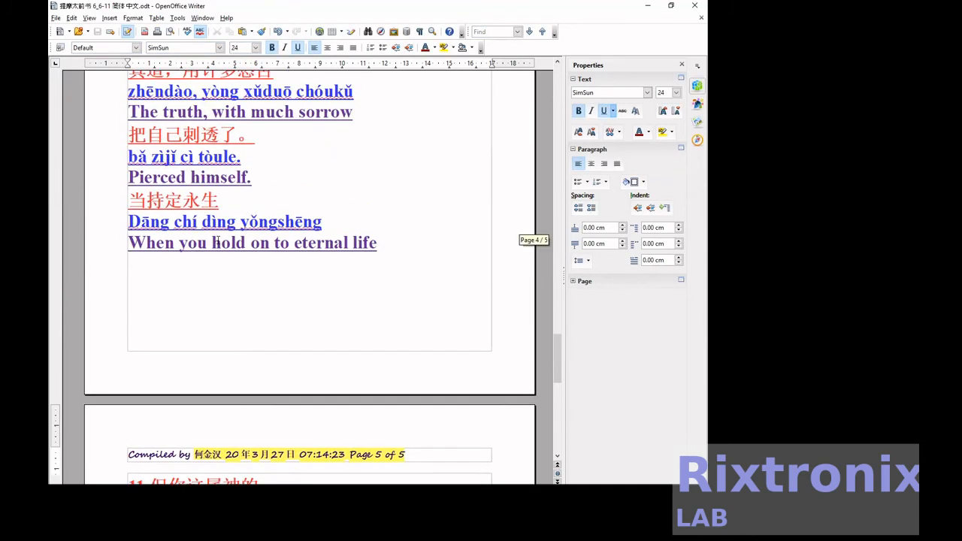
scroll(218, 240, "up", 20)
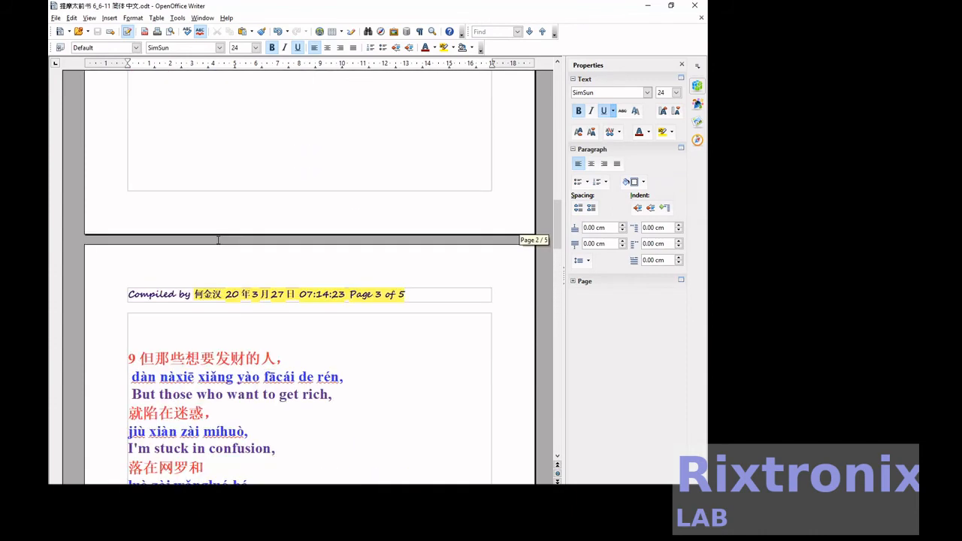
scroll(218, 241, "up", 20)
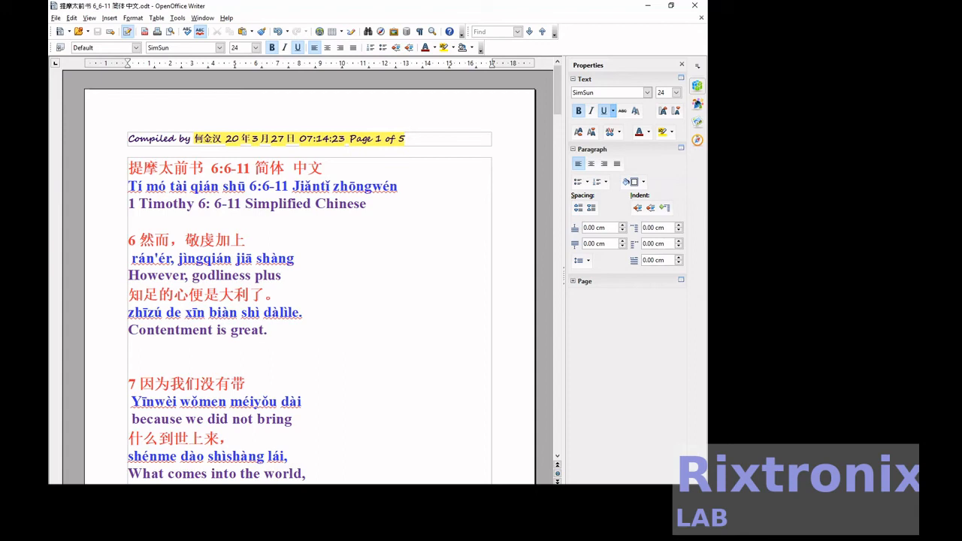
left_click(331, 282)
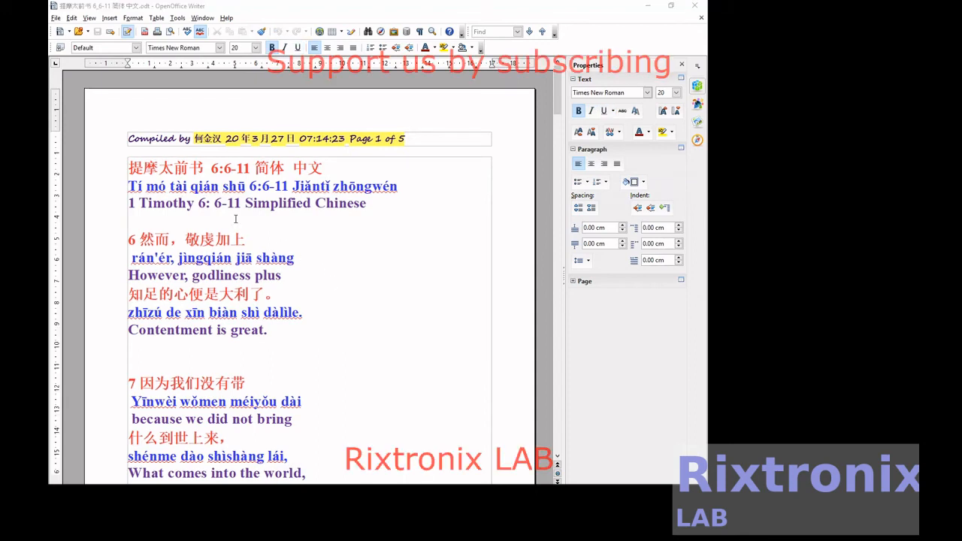
left_click(144, 167)
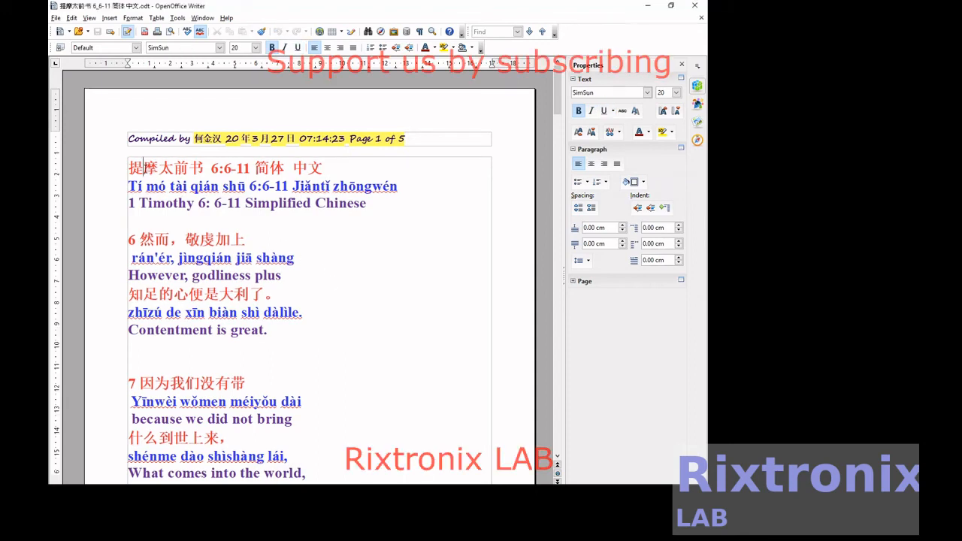
key("Right")
key("Right")
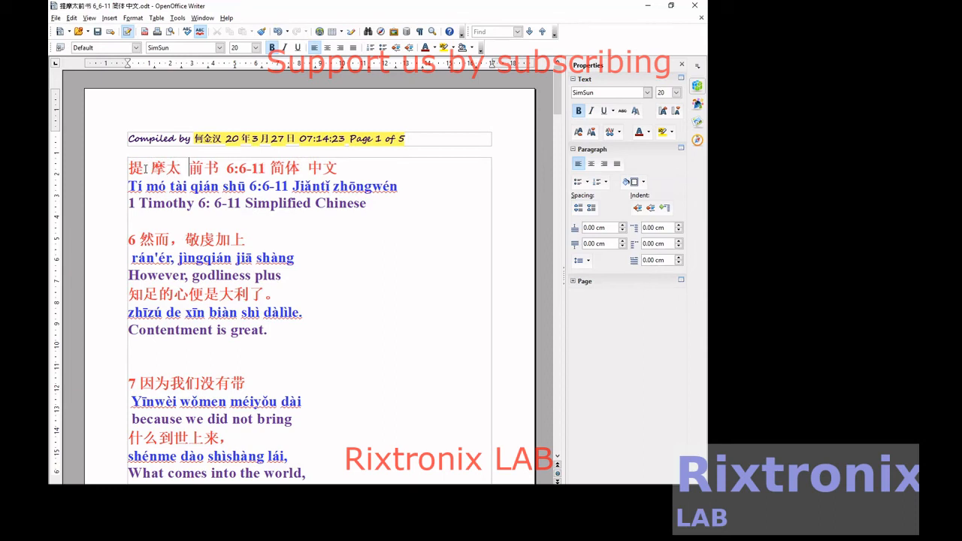
key("Right")
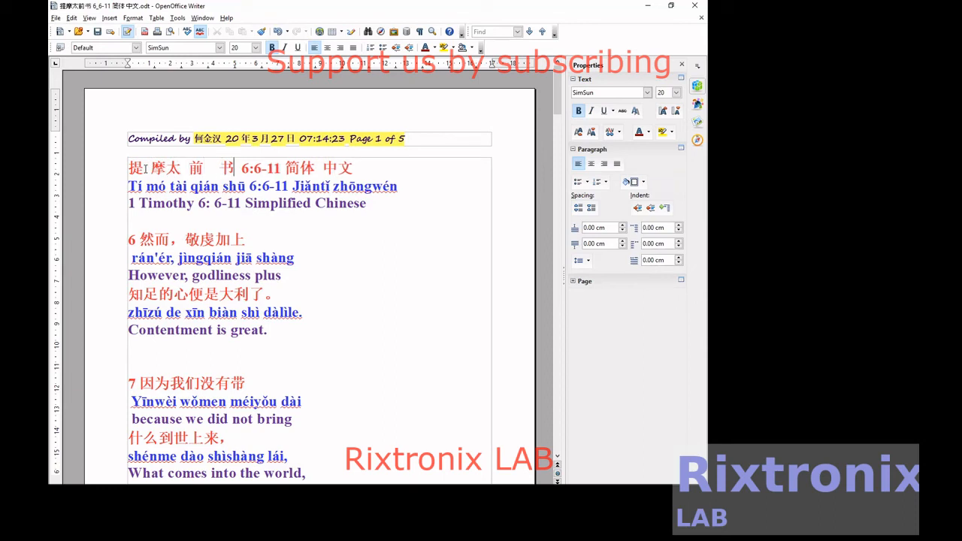
key("Right")
key("Right")
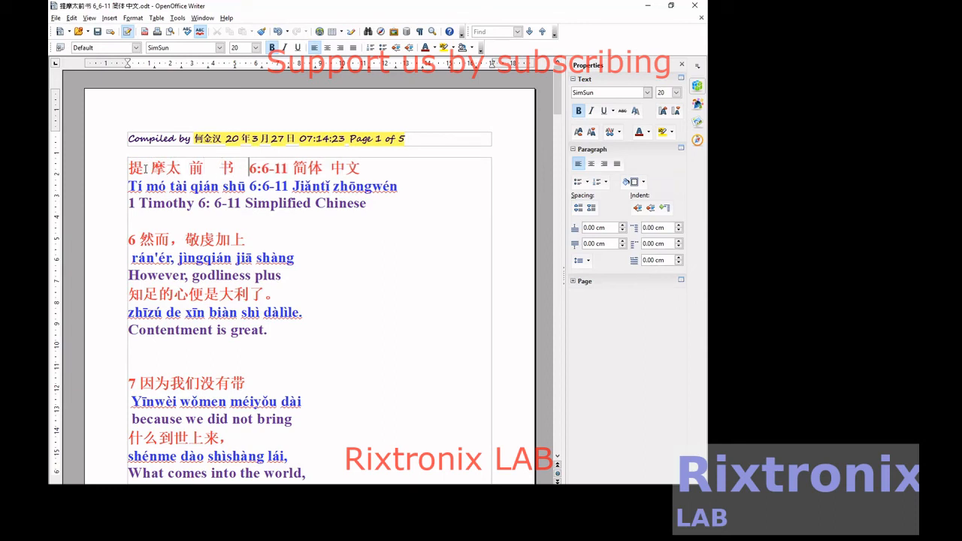
Place the text cursor before "敬虔加上" in the first Chinese line of verse 6
key("Down")
key("Down")
key("Left")
key("Right")
key("Right")
key("Right")
key("Right")
key("Right")
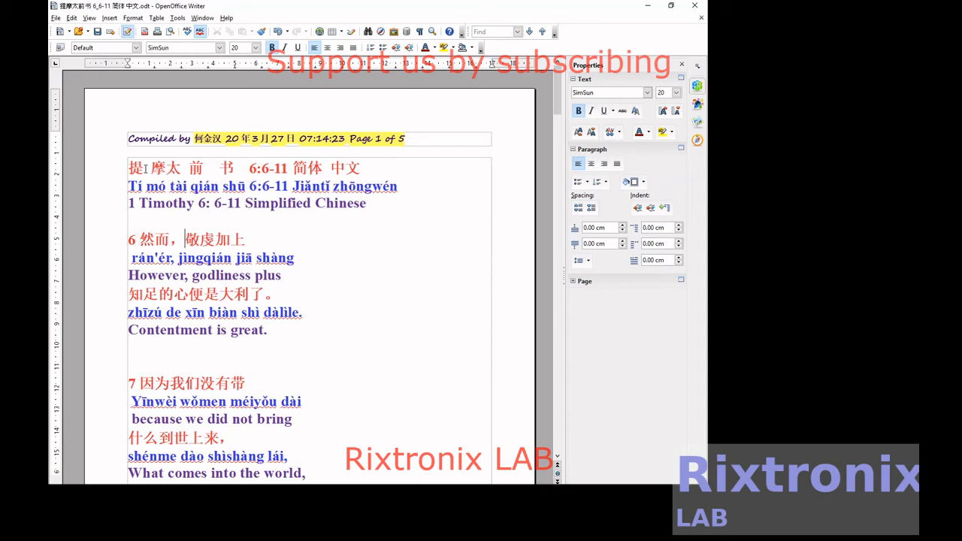